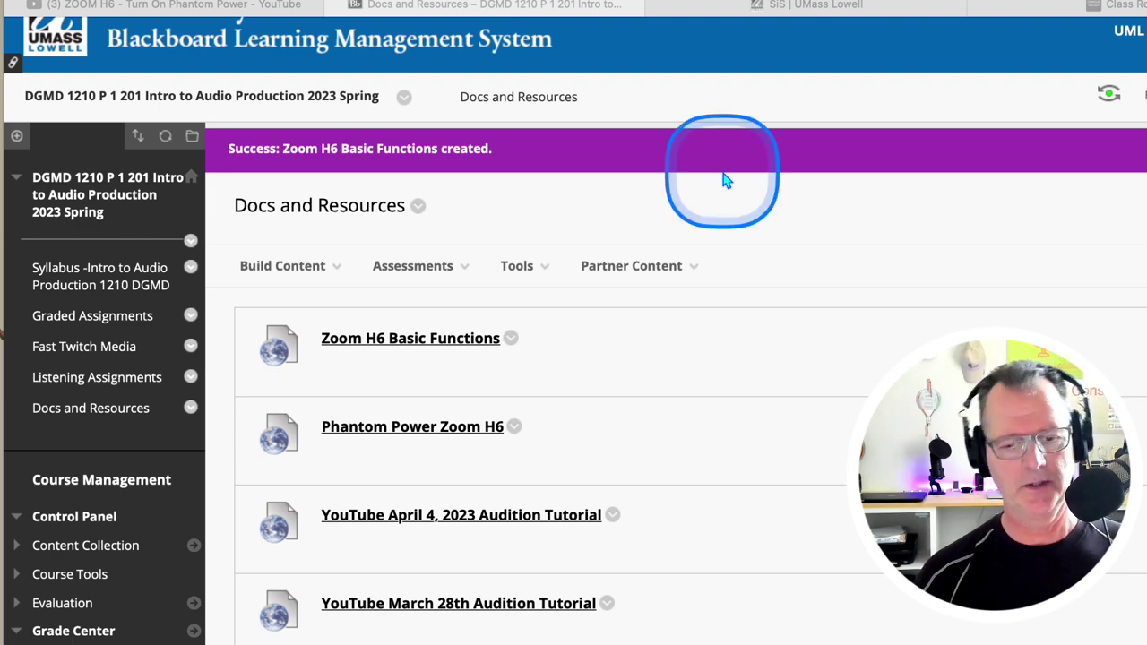
Play the opening of the 'How to Use the Zoom H6' video and pause it at 0:07
{"action": "left_click", "coordinate": [410, 347]}
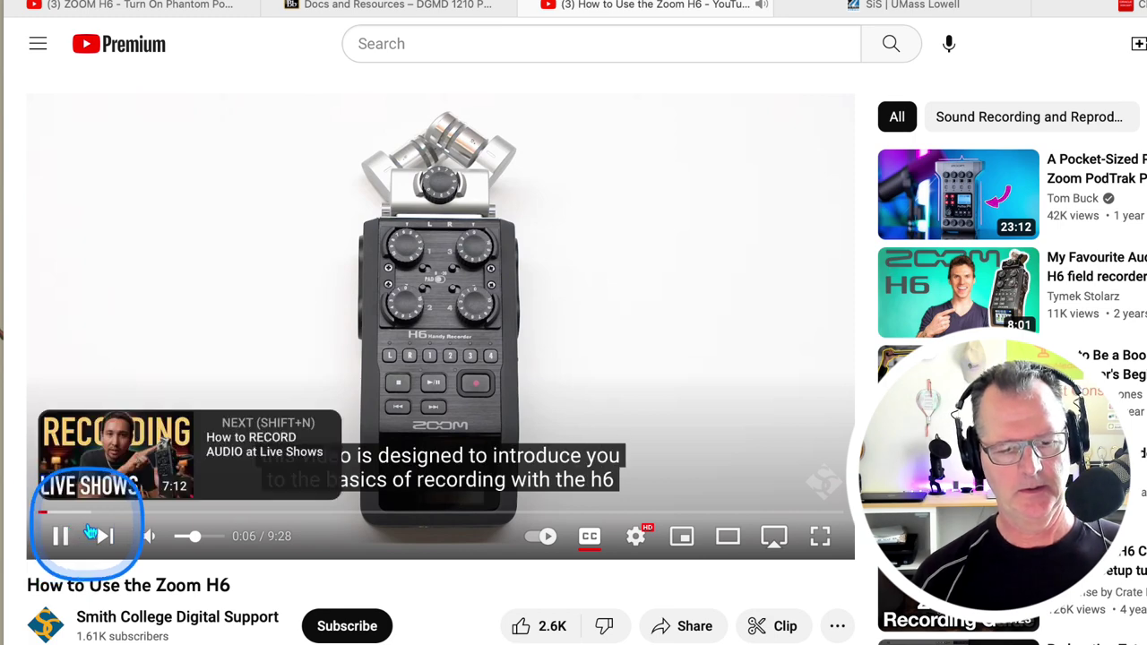
{"action": "left_click", "coordinate": [61, 536]}
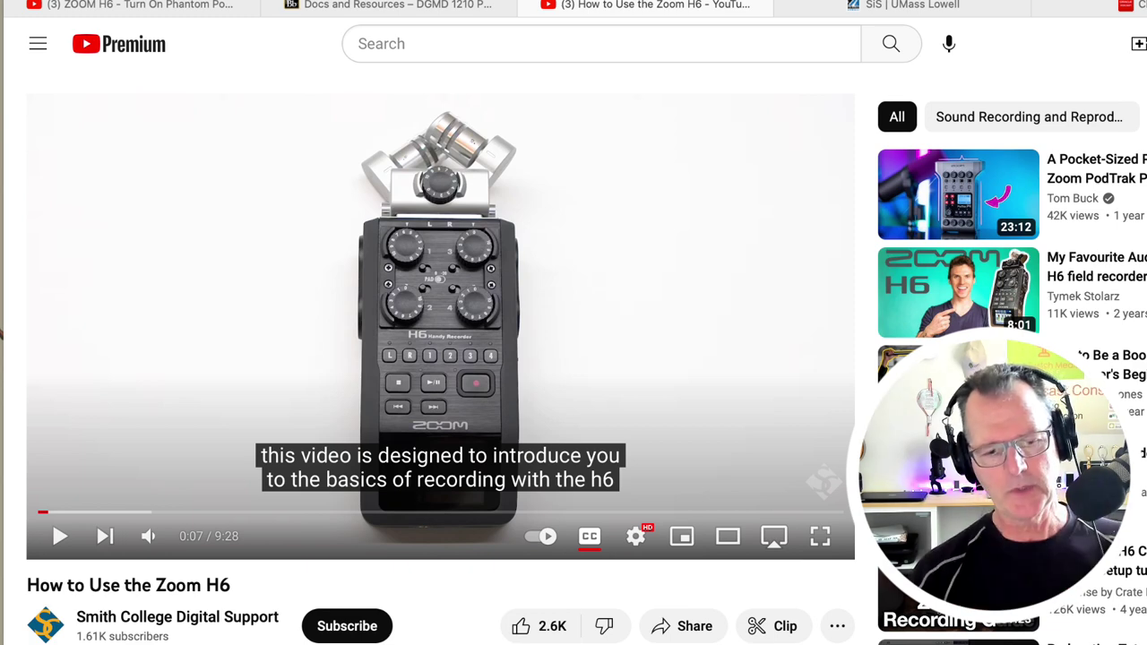
Return to the Docs and Resources page and open the Phantom Power Zoom H6 video
{"action": "left_click", "coordinate": [379, 8]}
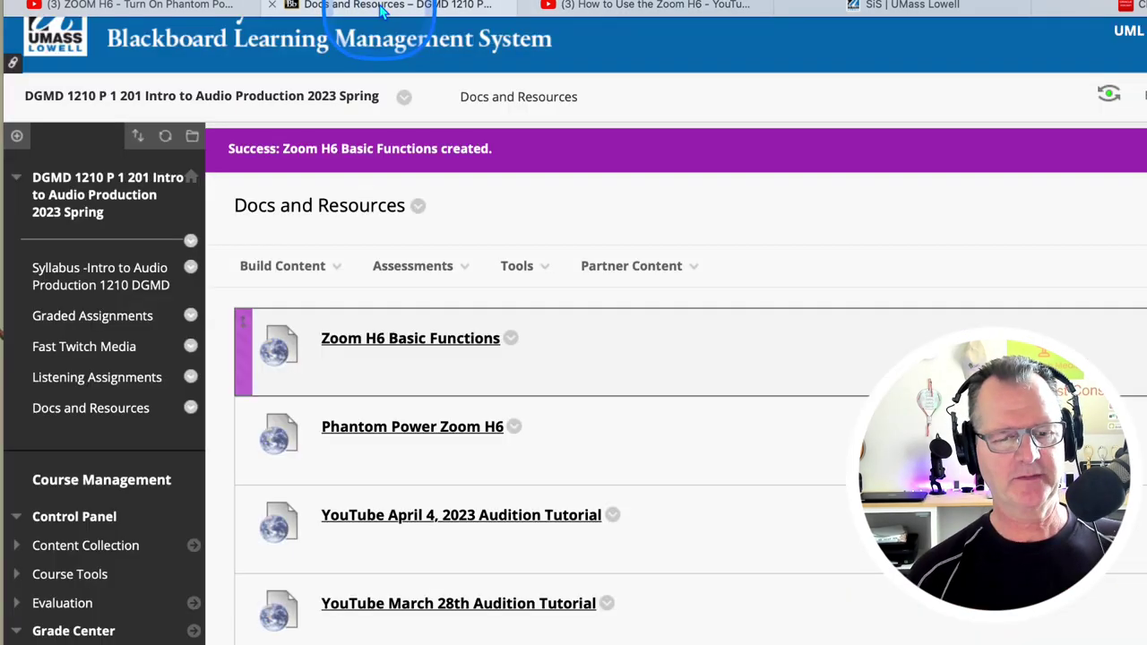
{"action": "mouse_move", "coordinate": [345, 266]}
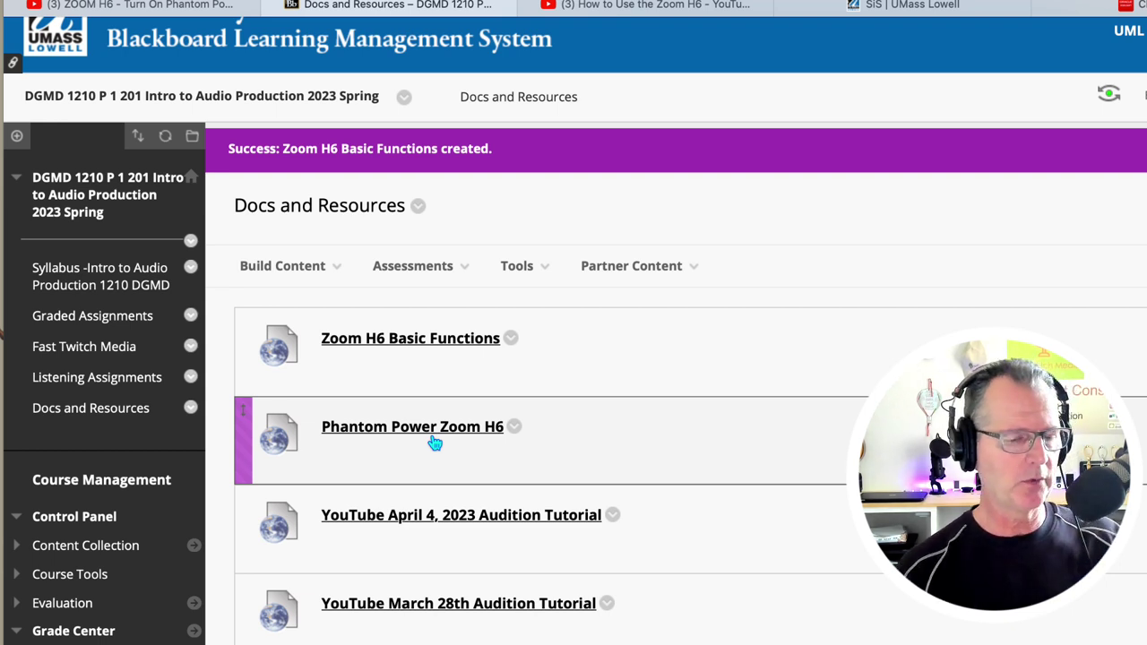
{"action": "left_click", "coordinate": [425, 435]}
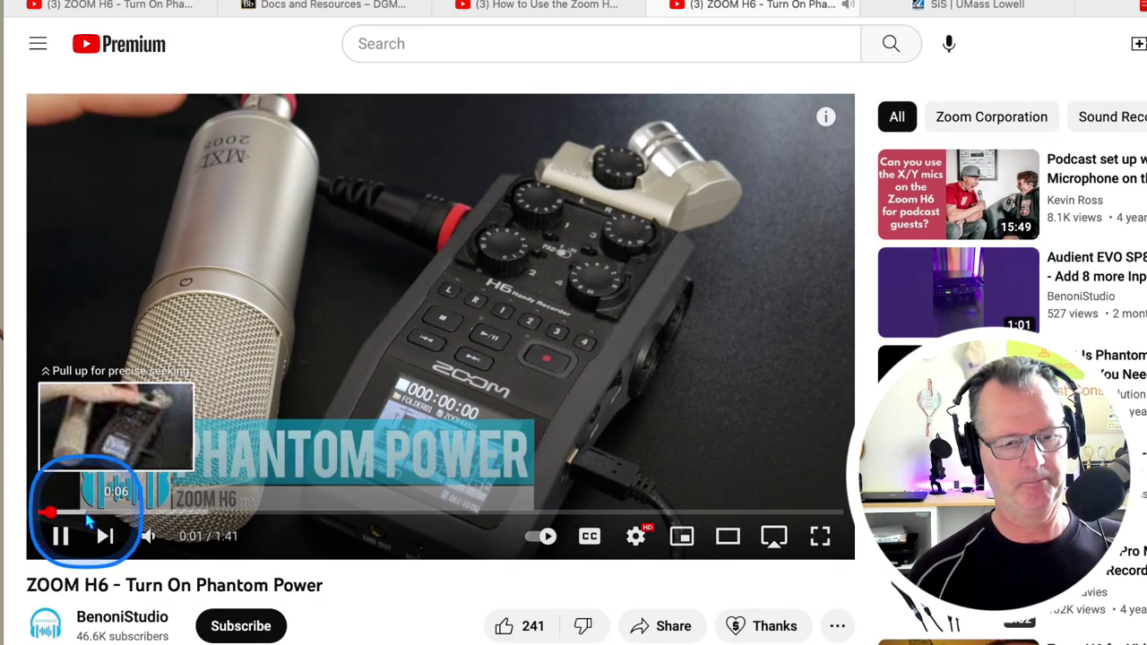
Pause the 'ZOOM H6 - Turn On Phantom Power' video and go back to Docs and Resources
{"action": "left_click", "coordinate": [62, 536]}
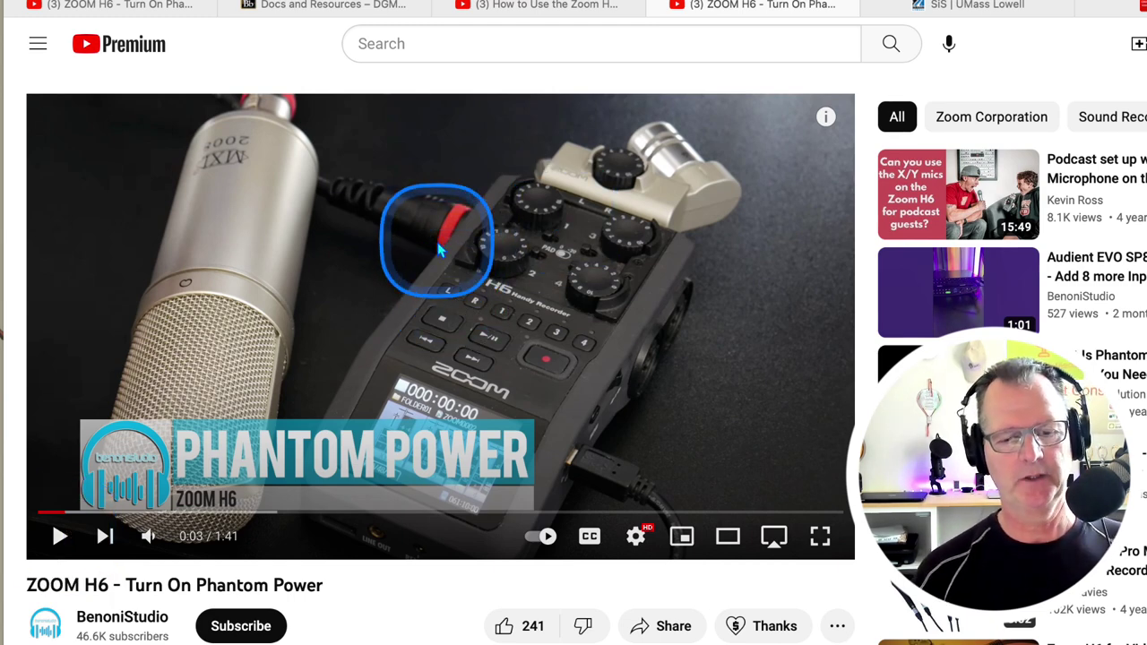
{"action": "left_click", "coordinate": [331, 7]}
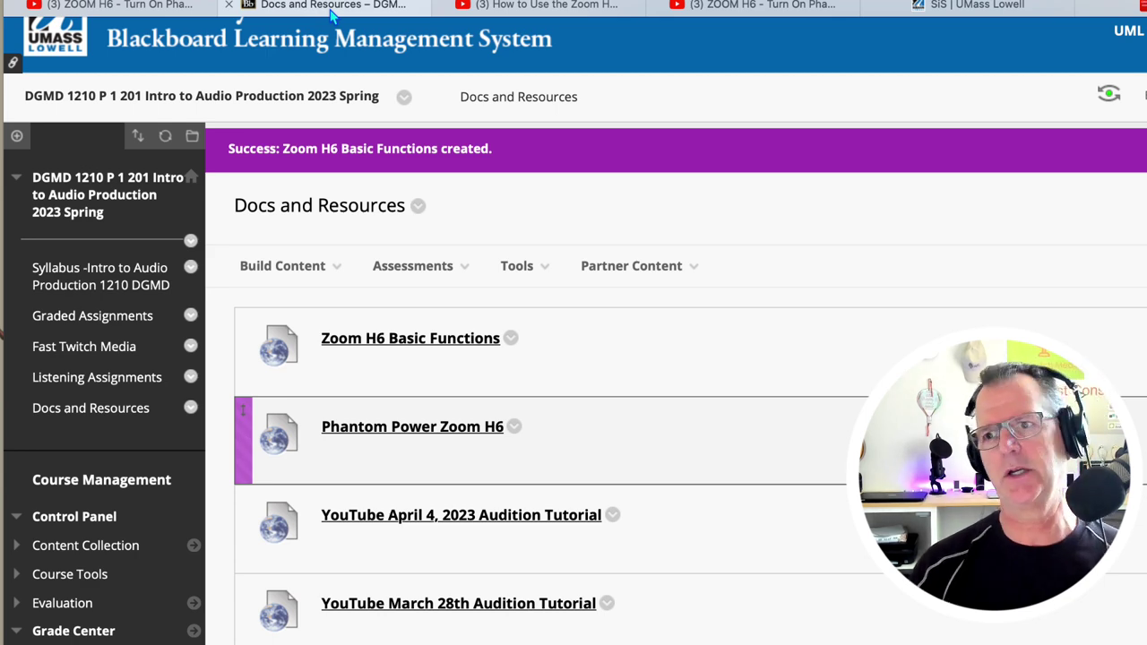
{"action": "left_click", "coordinate": [620, 220]}
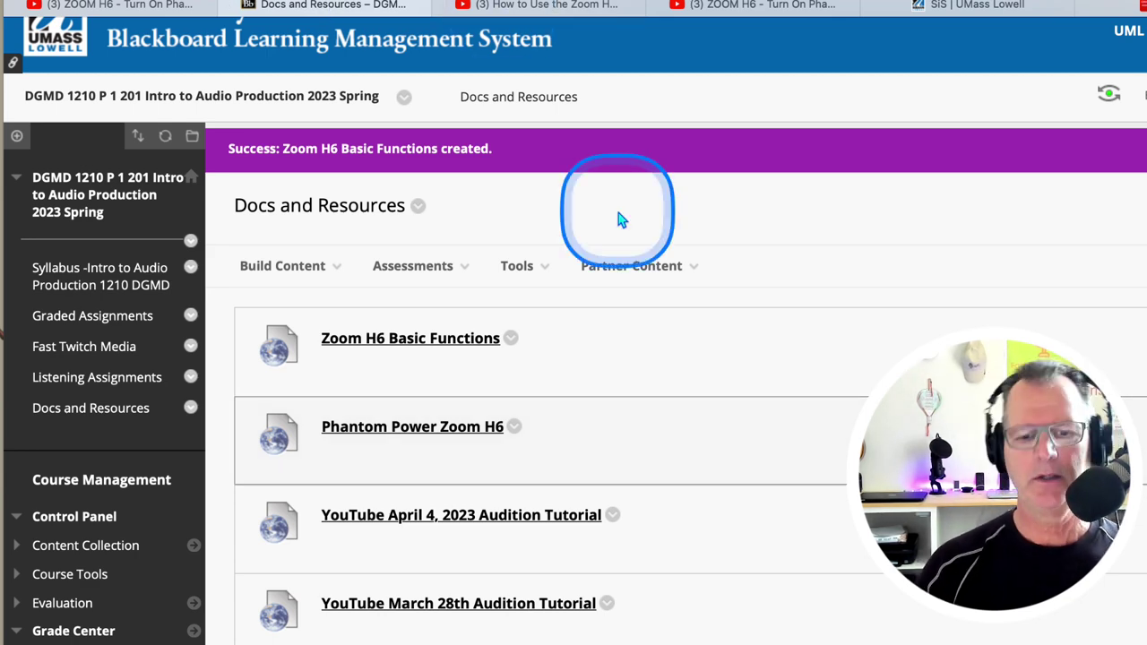
Switch to the Audition desktop space and bring Adobe Audition into focus
{"action": "key", "text": "ctrl+Right"}
{"action": "left_click", "coordinate": [620, 220]}
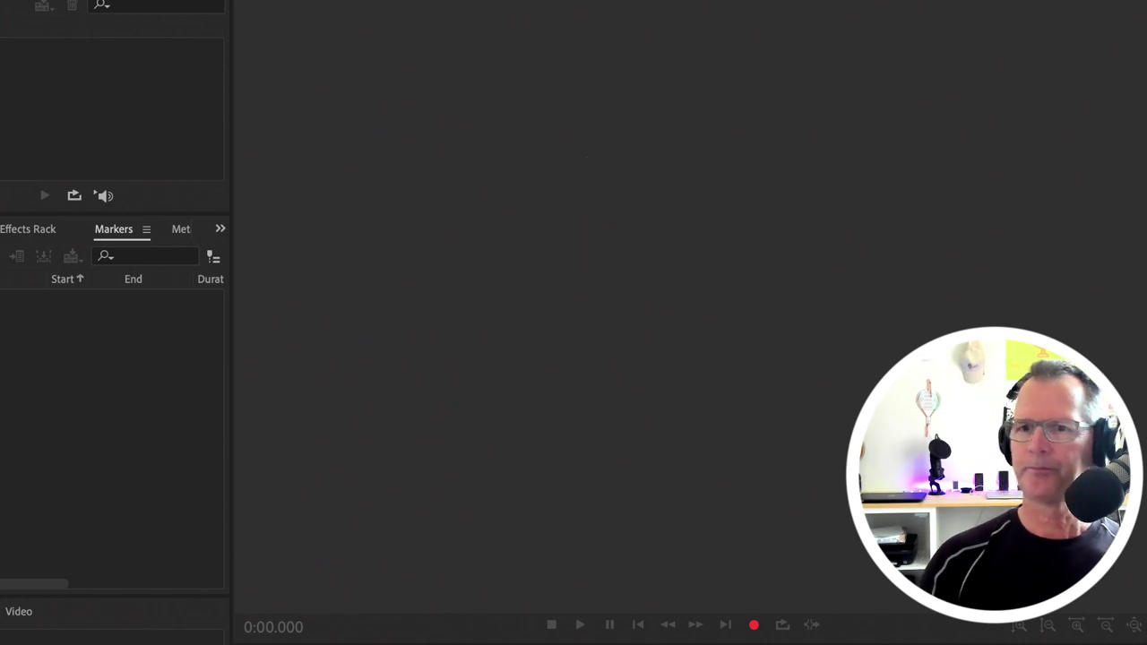
{"action": "left_click", "coordinate": [350, 51]}
{"action": "left_click", "coordinate": [90, 147]}
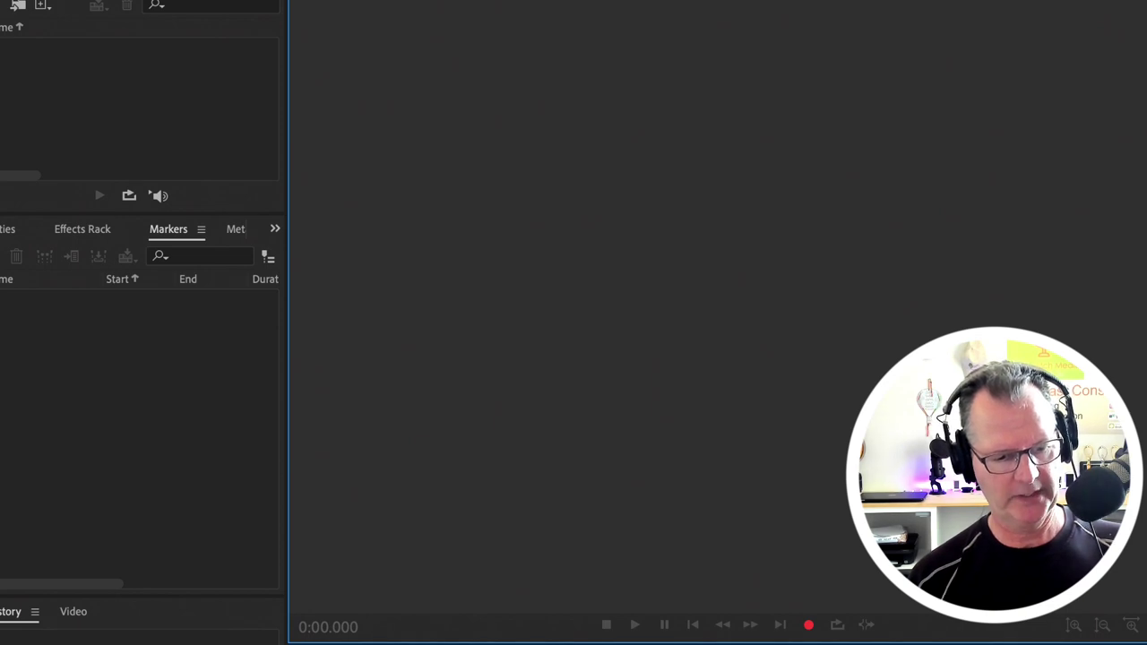
{"action": "left_click", "coordinate": [4, 559]}
{"action": "left_click", "coordinate": [74, 20]}
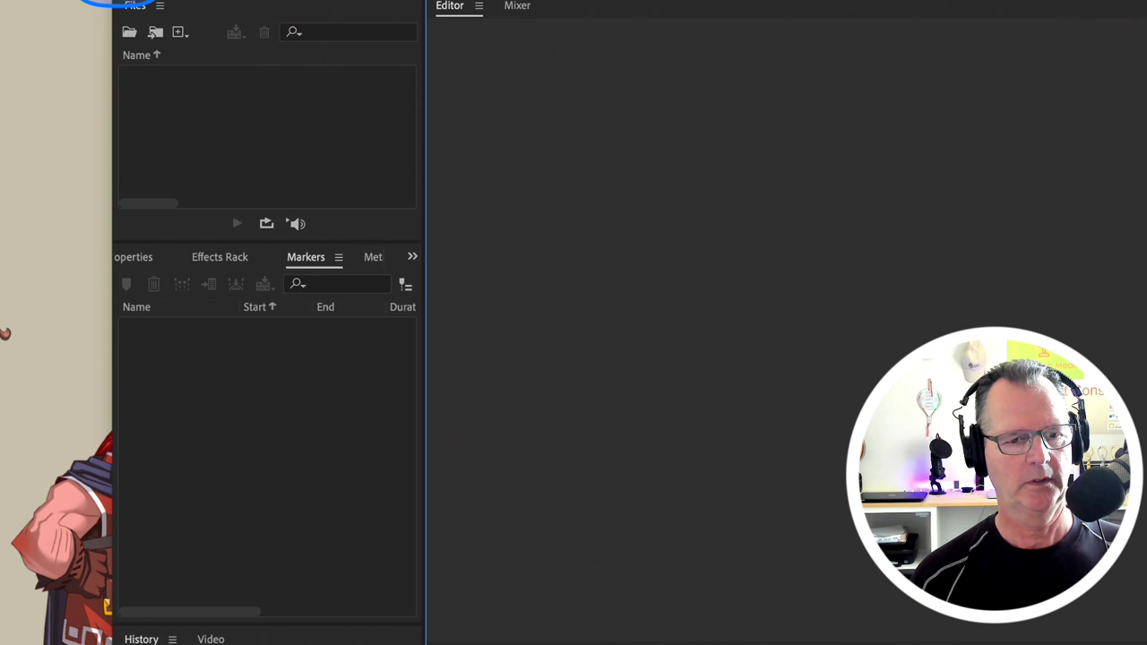
Move and resize the Audition window so it fills the screen
{"action": "left_click_drag", "start_coordinate": [114, 1], "coordinate": [289, 112]}
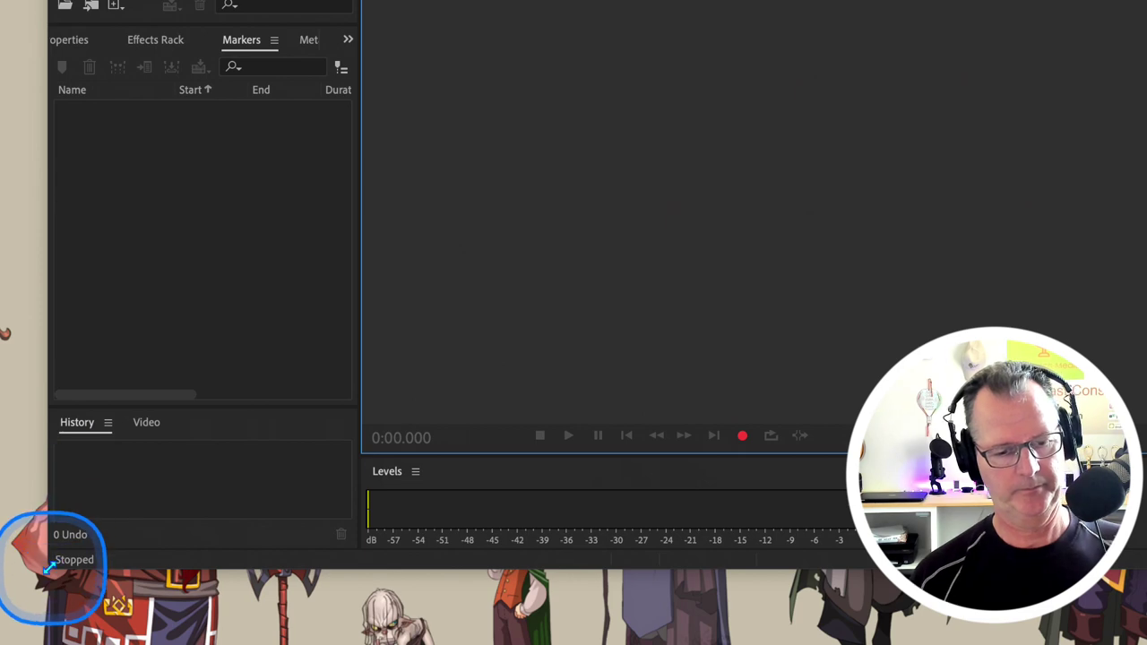
{"action": "left_click_drag", "start_coordinate": [50, 567], "coordinate": [213, 582]}
{"action": "left_click_drag", "start_coordinate": [422, 0], "coordinate": [214, 17]}
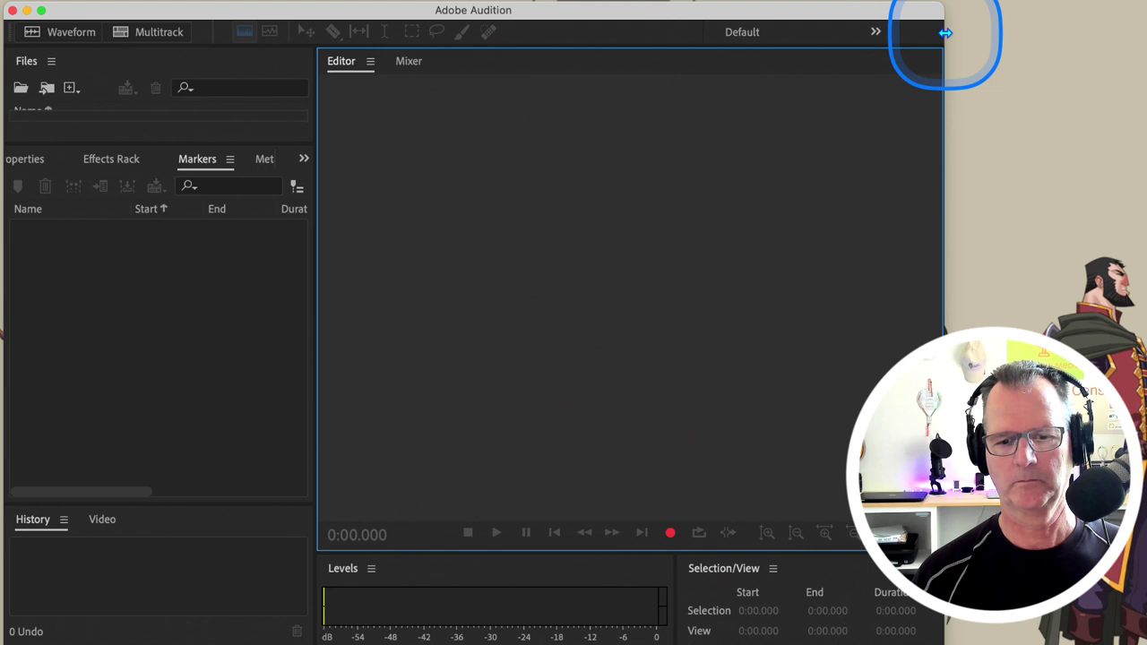
{"action": "left_click_drag", "start_coordinate": [942, 31], "coordinate": [1143, 41]}
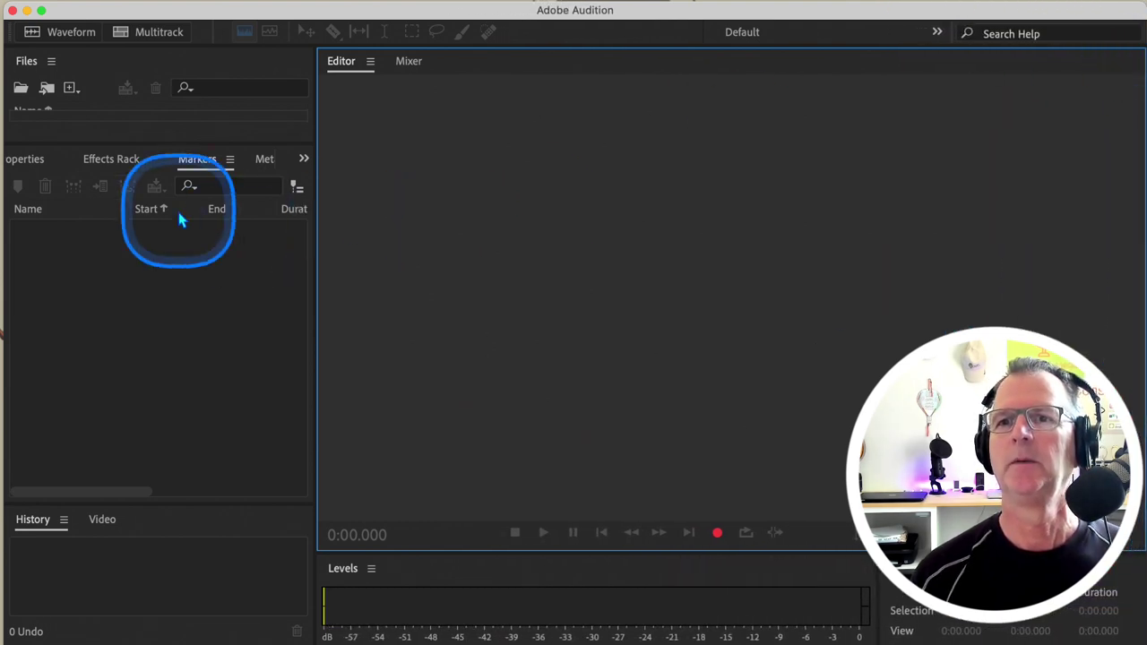
Create a mono, 44100 Hz, 16-bit multitrack session named 'Live in Lowell'
{"action": "left_click", "coordinate": [130, 33]}
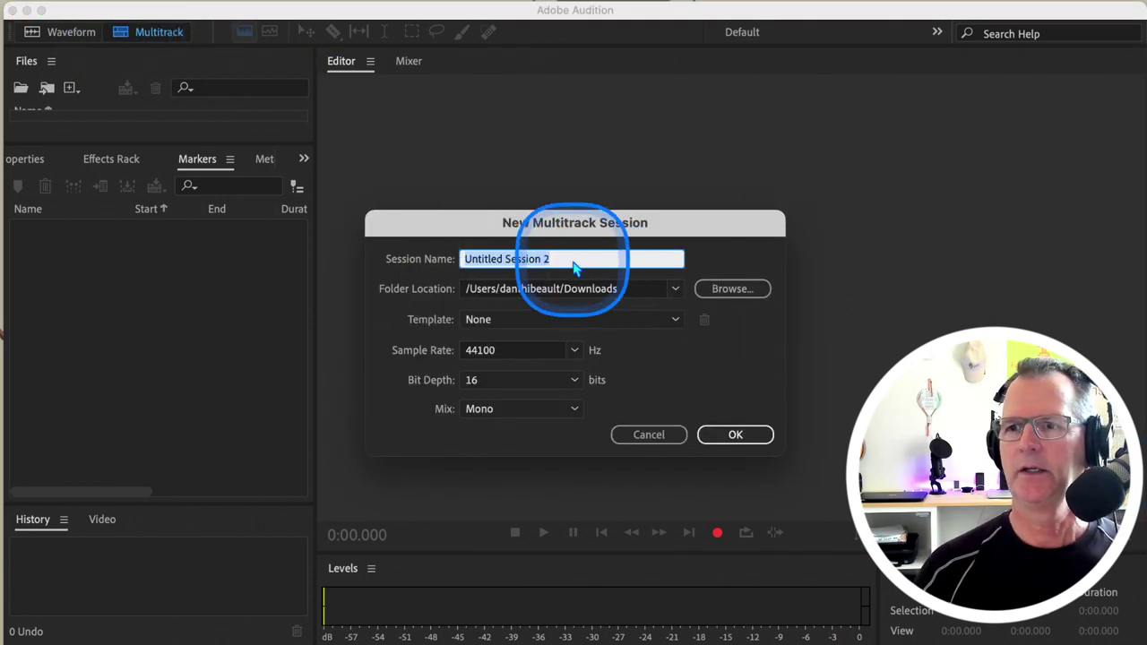
{"action": "type", "text": "Guita"}
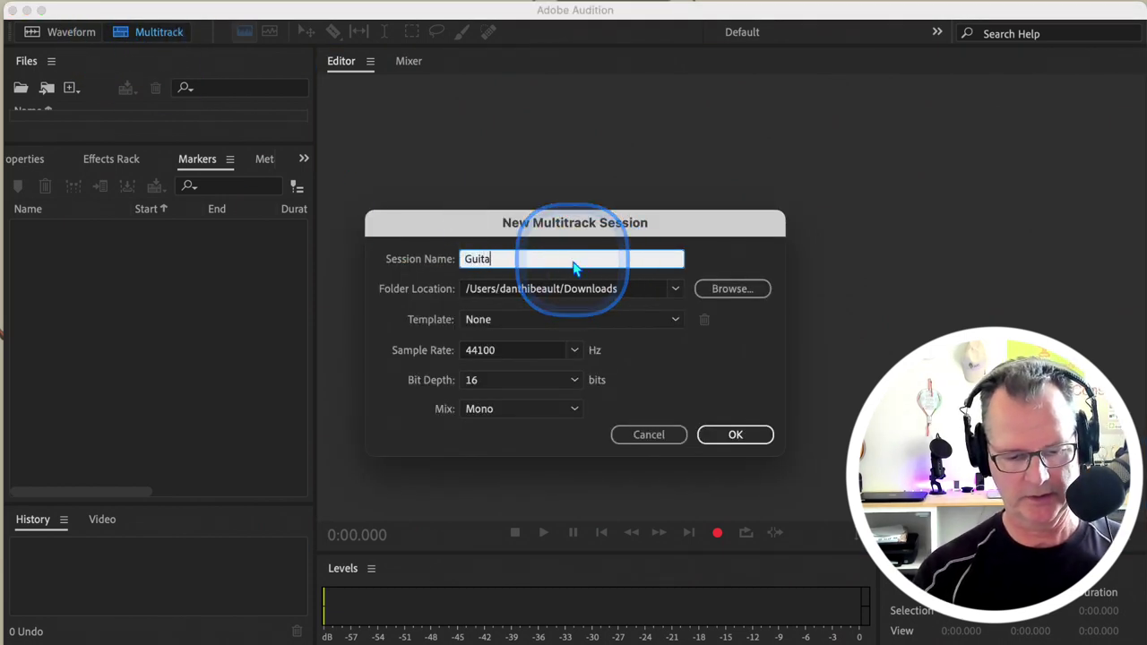
{"action": "type", "text": "r"}
{"action": "key", "text": "BackSpace"}
{"action": "key", "text": "BackSpace"}
{"action": "key", "text": "BackSpace"}
{"action": "key", "text": "BackSpace"}
{"action": "key", "text": "BackSpace"}
{"action": "key", "text": "BackSpace"}
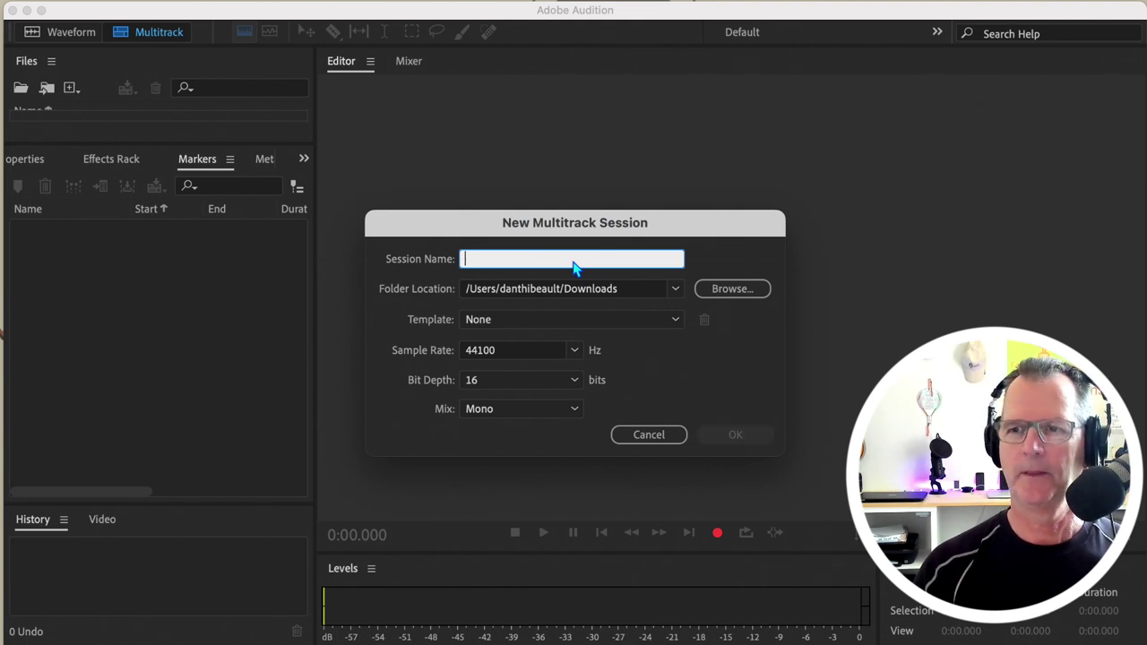
{"action": "type", "text": "Live in"}
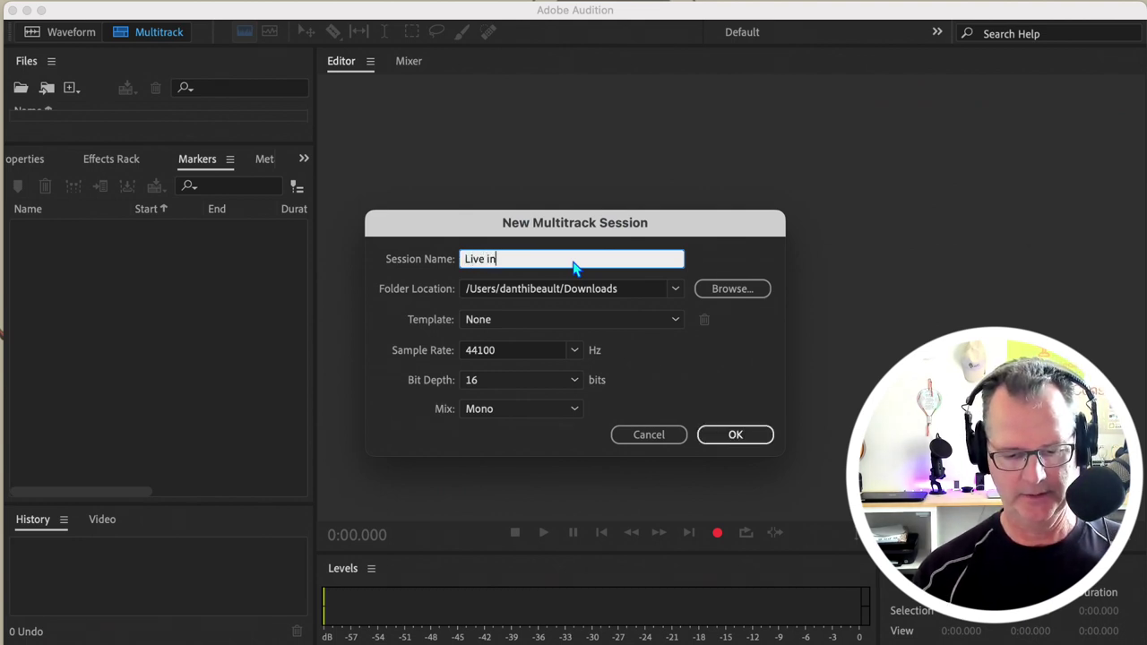
{"action": "type", "text": " Lowel"}
{"action": "key", "text": "BackSpace"}
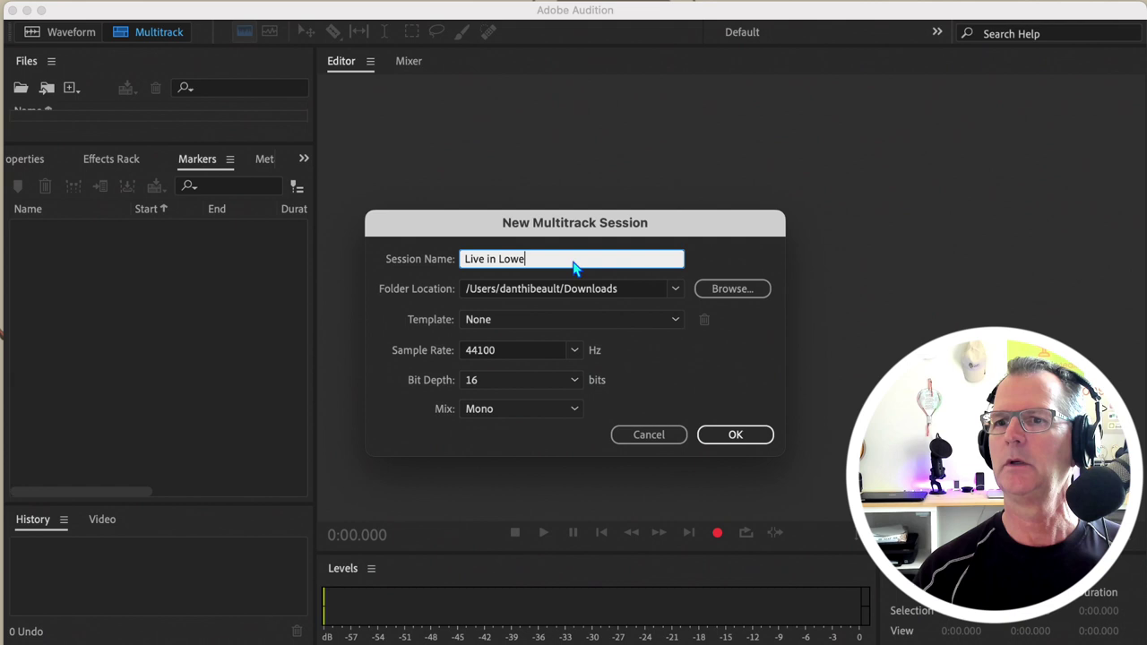
{"action": "type", "text": "ll"}
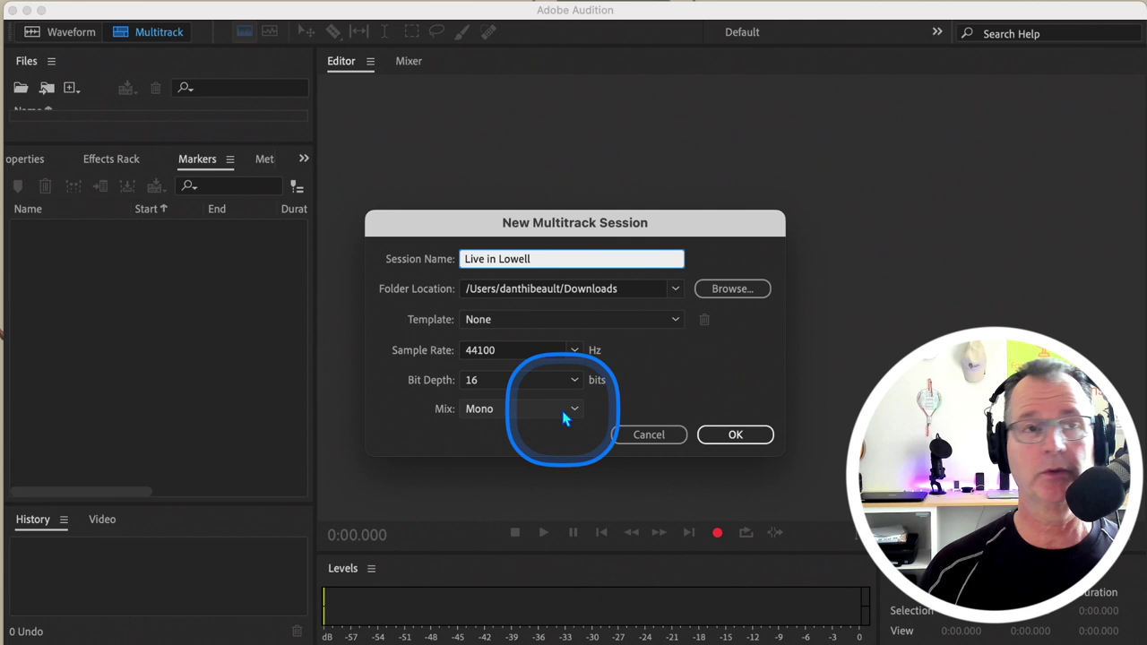
{"action": "left_click", "coordinate": [728, 434]}
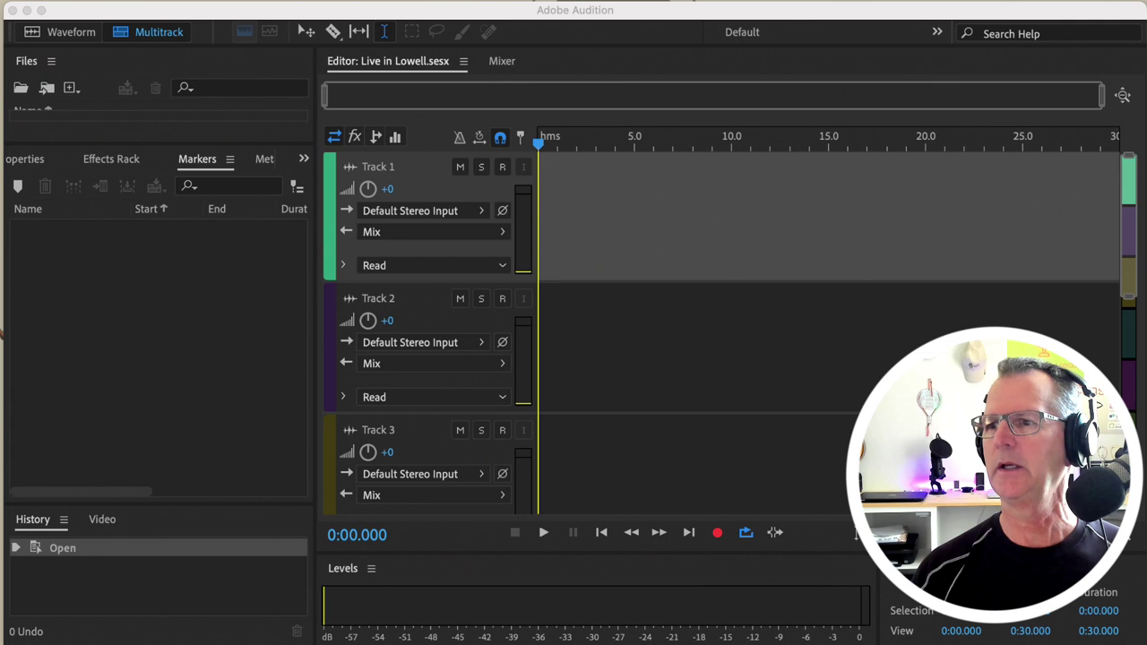
Drop ZOOM0003_Tr3.WAV onto Track 1 and accept the sample-rate conversion
{"action": "left_click_drag", "start_coordinate": [1030, 2], "coordinate": [540, 226]}
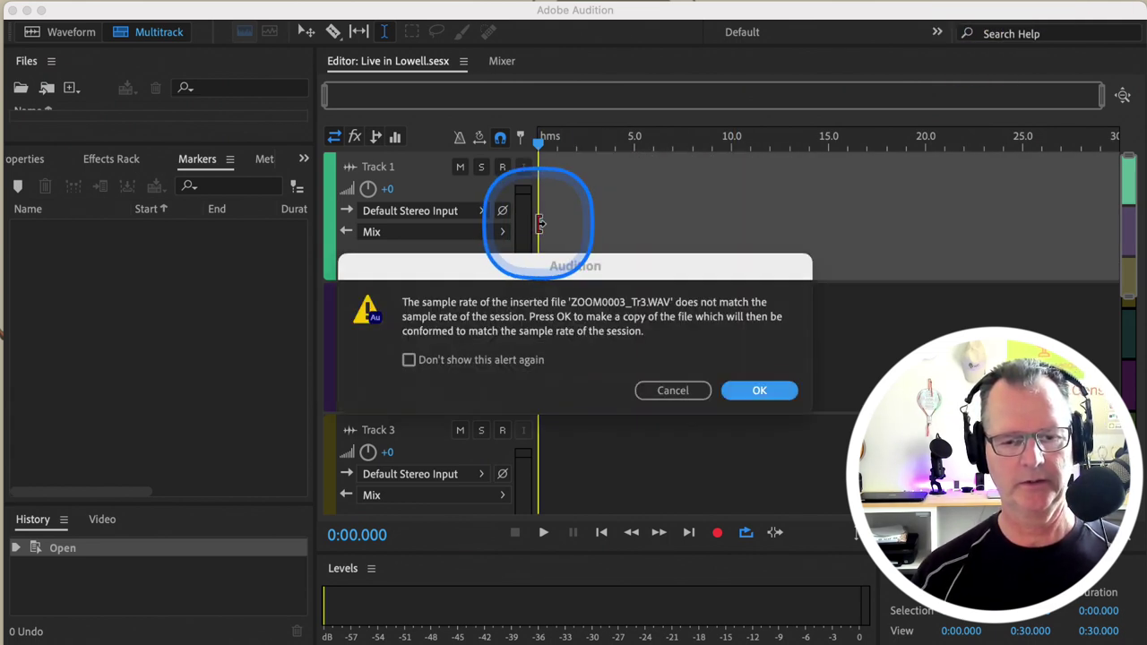
{"action": "left_click", "coordinate": [749, 395]}
{"action": "left_click", "coordinate": [750, 394]}
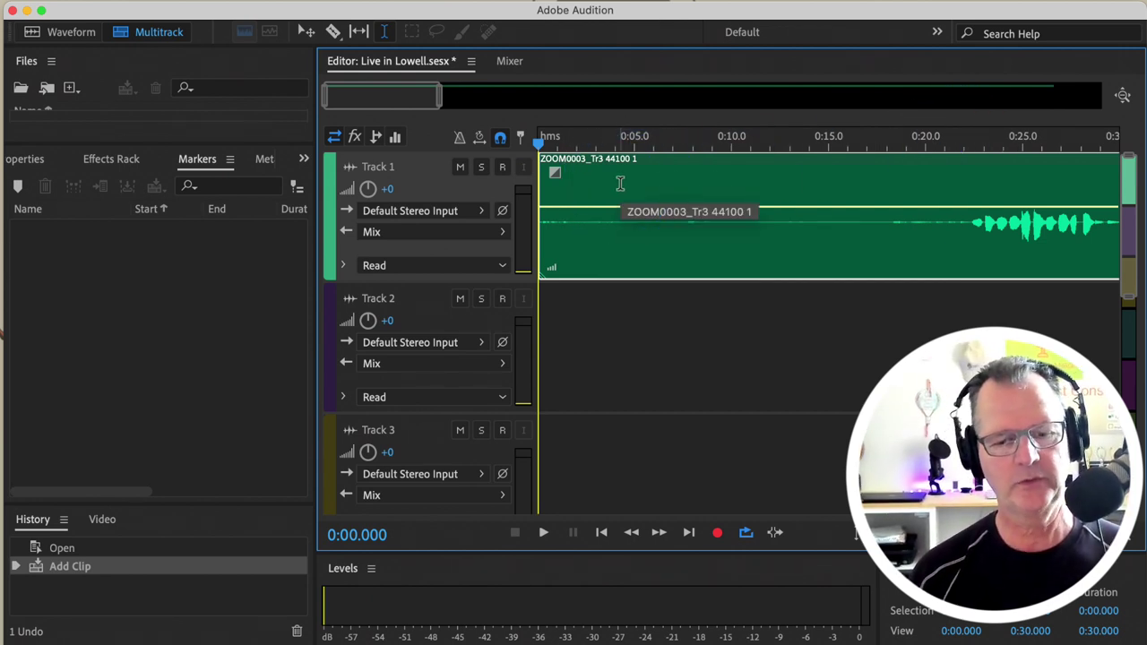
Zoom out to the full clip and play a short passage from about 0:45
{"action": "left_click", "coordinate": [779, 172]}
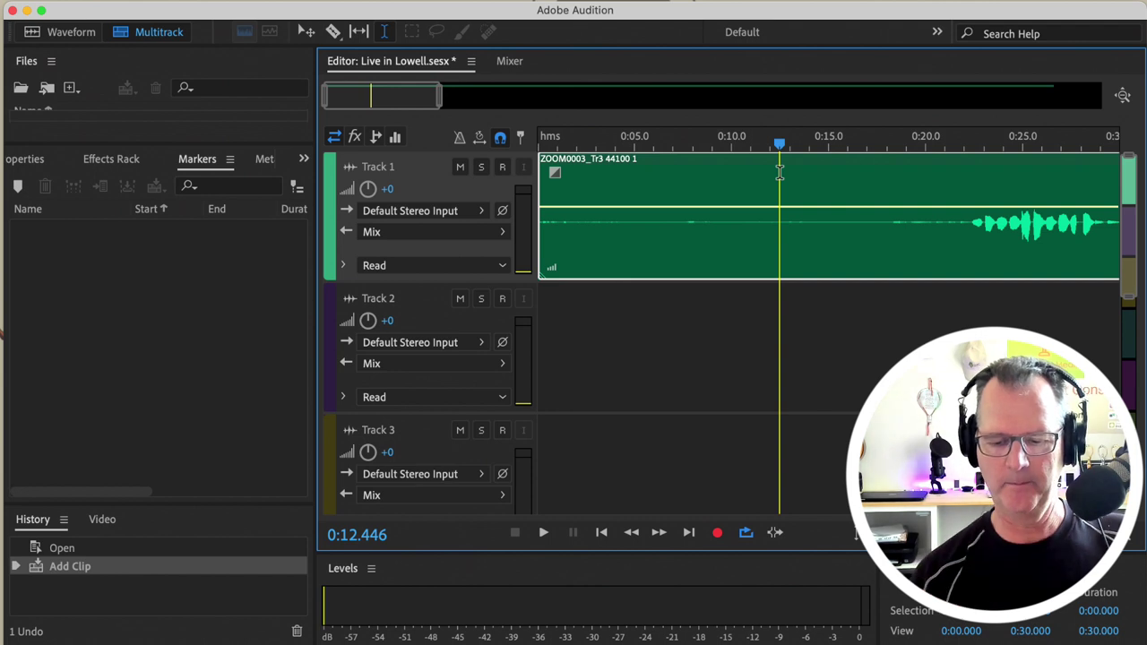
{"action": "key", "text": "backslash"}
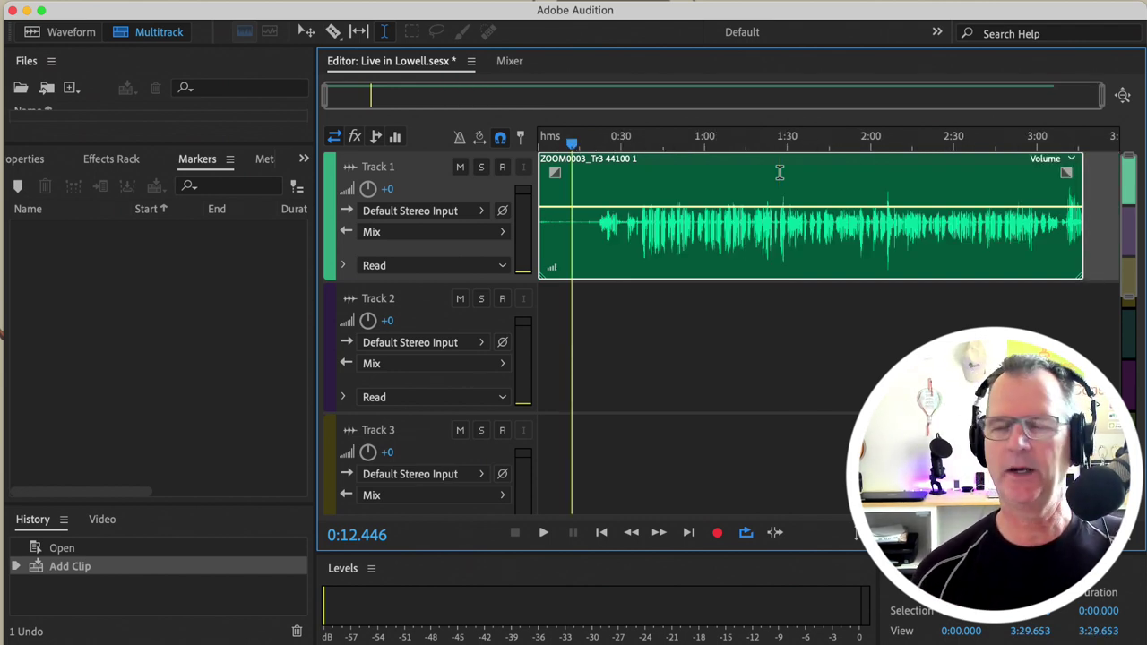
{"action": "left_click", "coordinate": [662, 146]}
{"action": "key", "text": "space"}
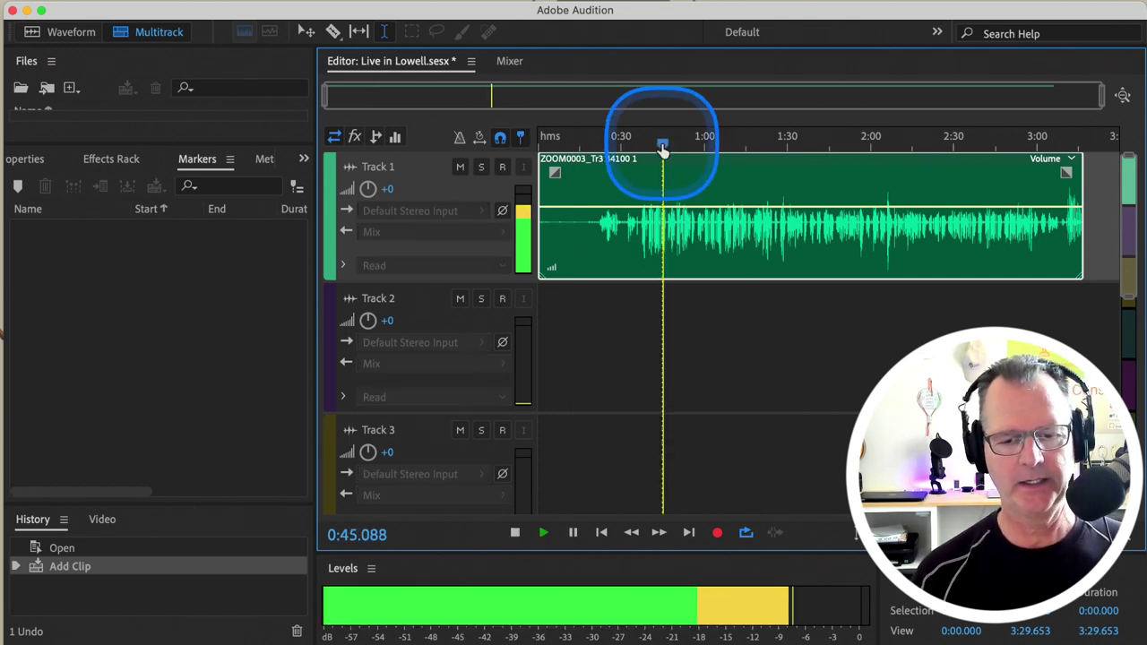
{"action": "key", "text": "space"}
{"action": "key", "text": "space"}
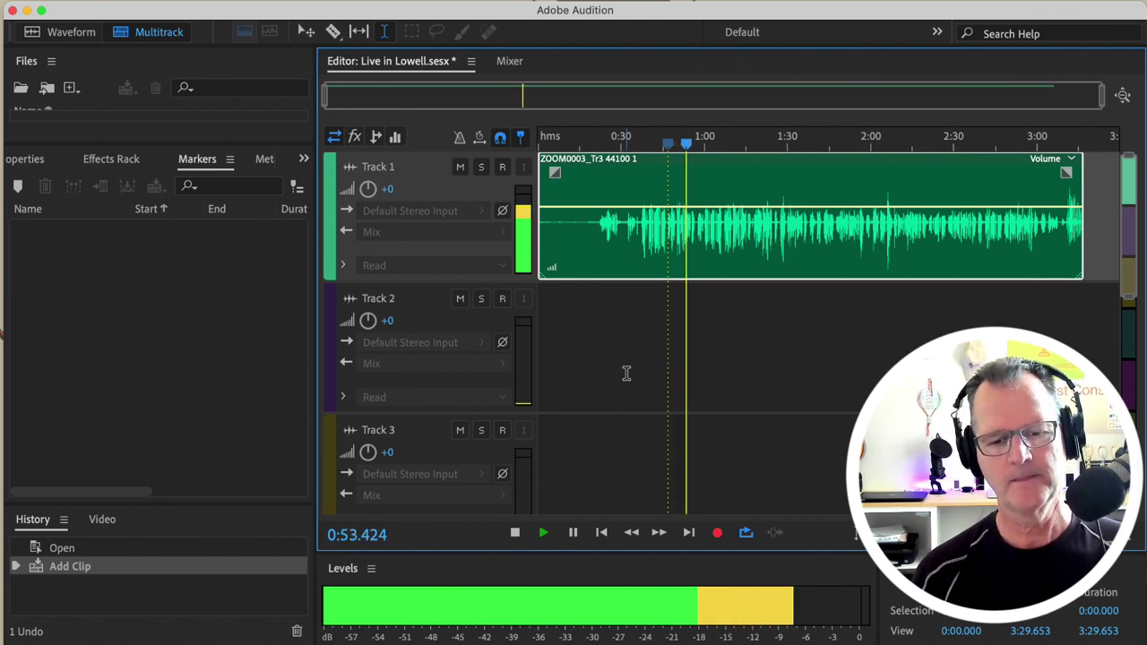
{"action": "key", "text": "space"}
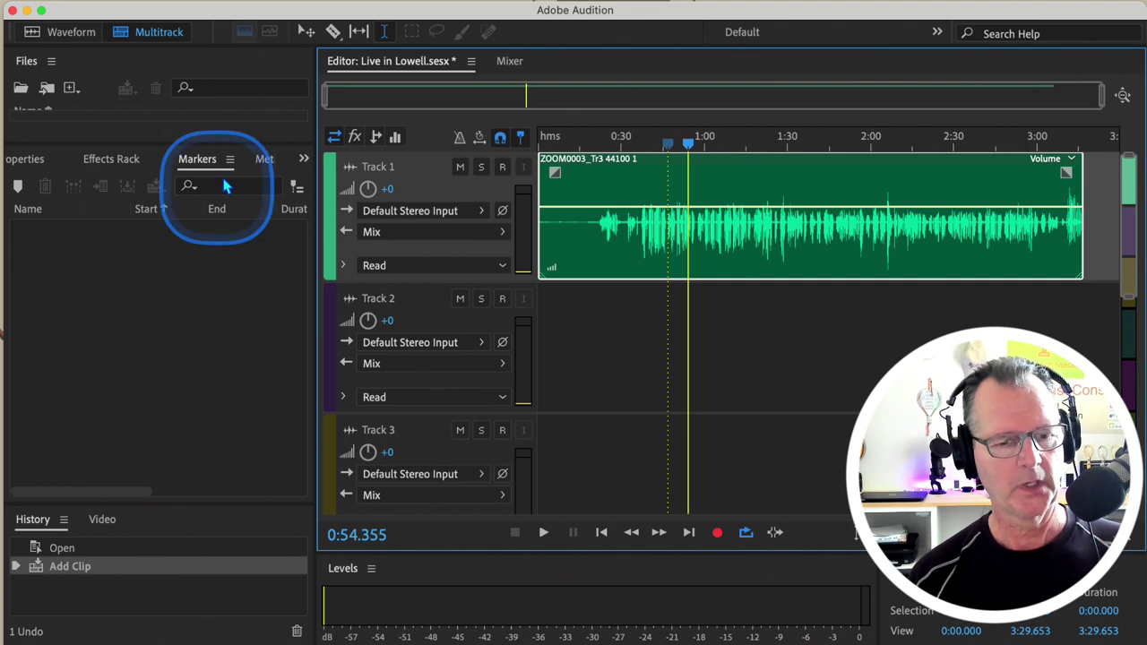
Play briefly from about 1:30 and stop at 1:31.666
{"action": "left_click", "coordinate": [737, 146]}
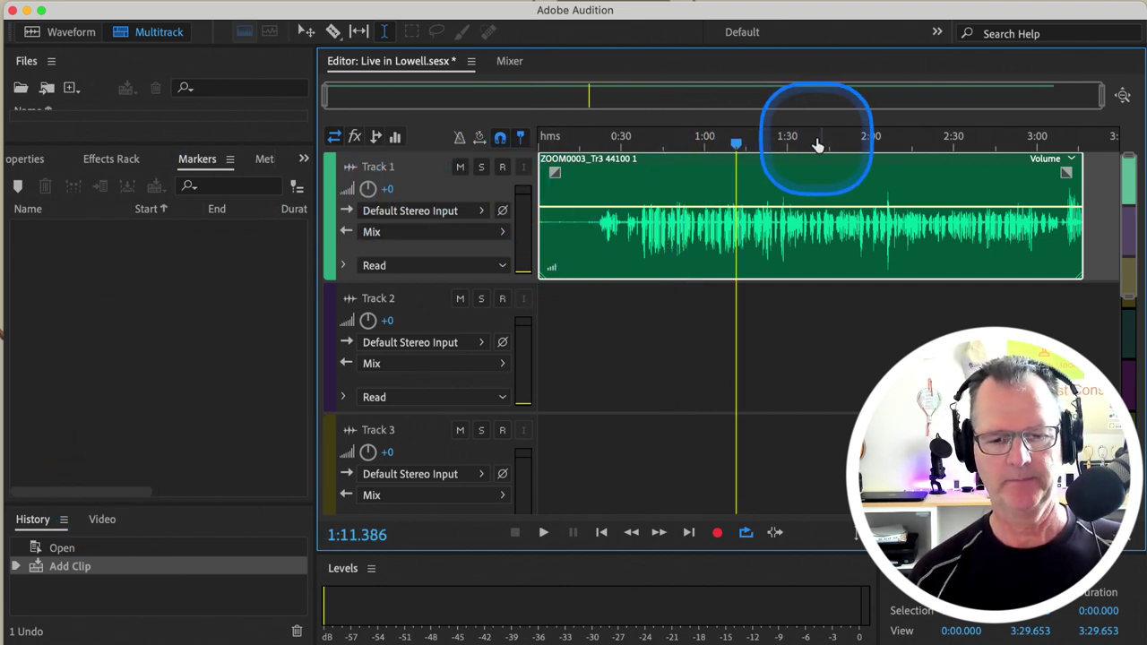
{"action": "left_click", "coordinate": [789, 147]}
{"action": "key", "text": "space"}
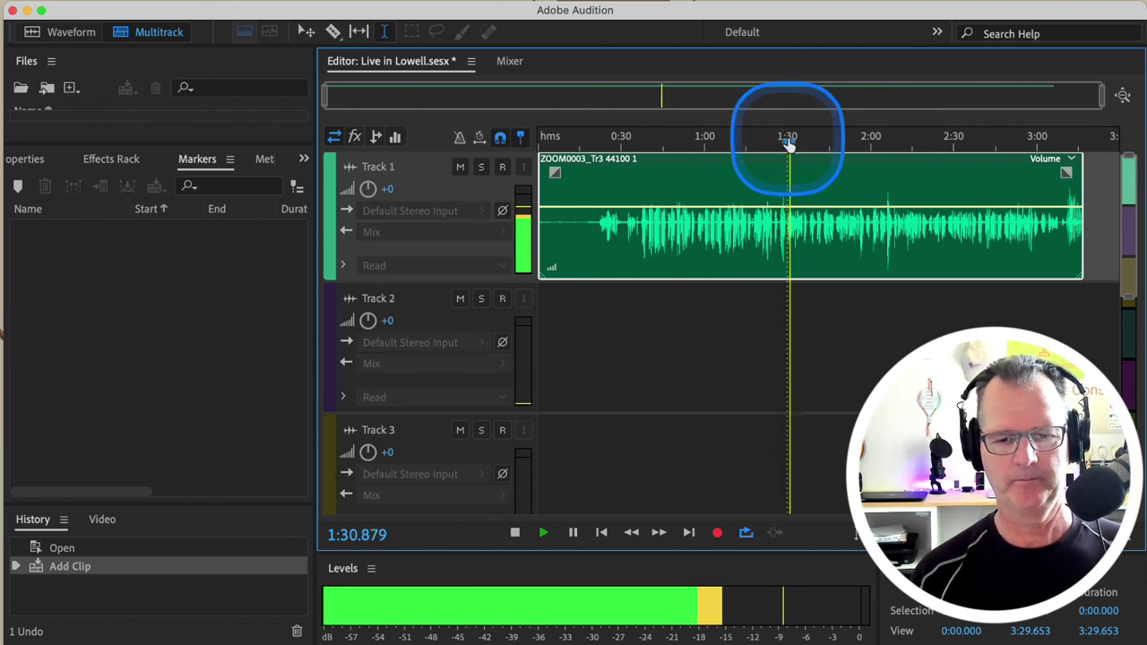
{"action": "key", "text": "space"}
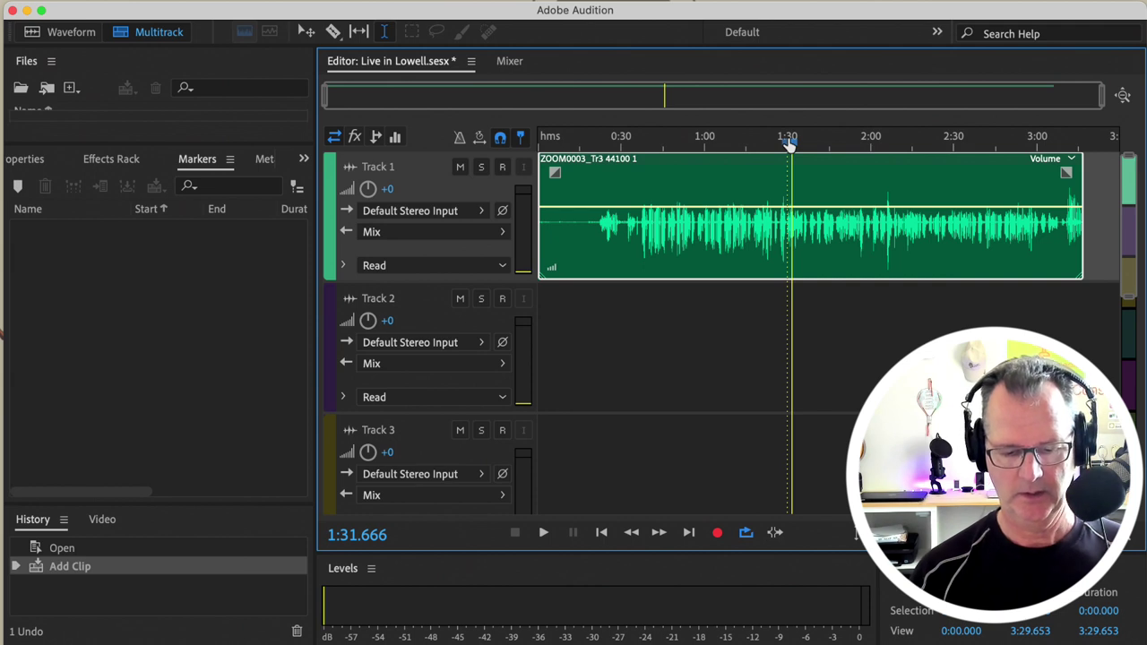
Add a CD track marker at 1:31.666 and rename it 'Last Edit'
{"action": "key", "text": "shift+m"}
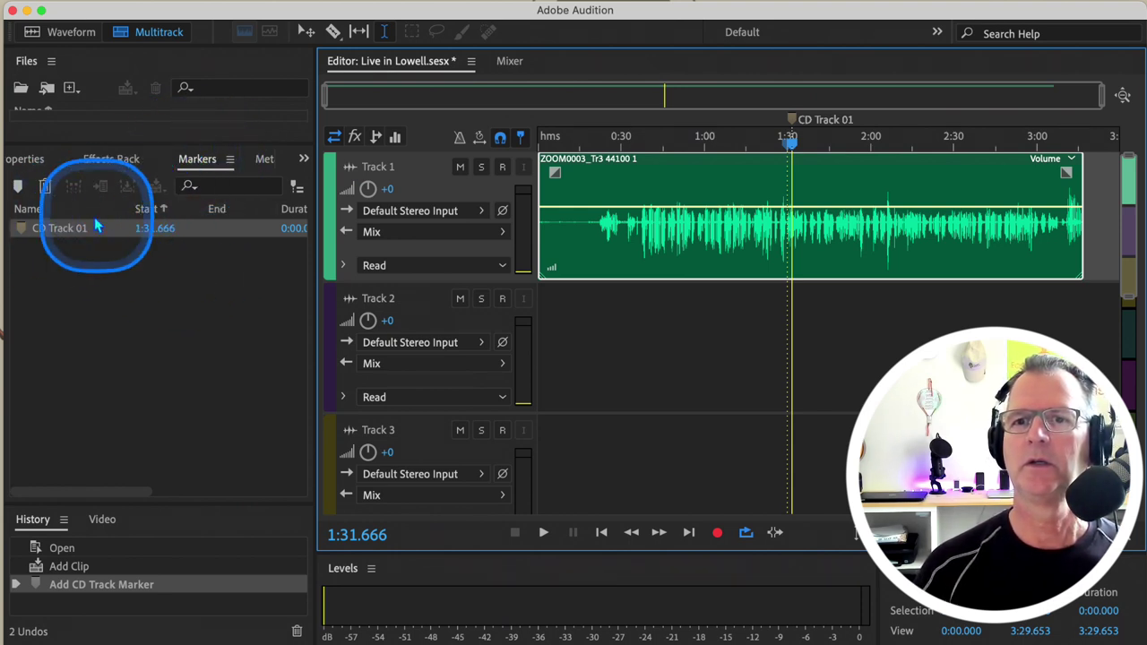
{"action": "left_click", "coordinate": [47, 230]}
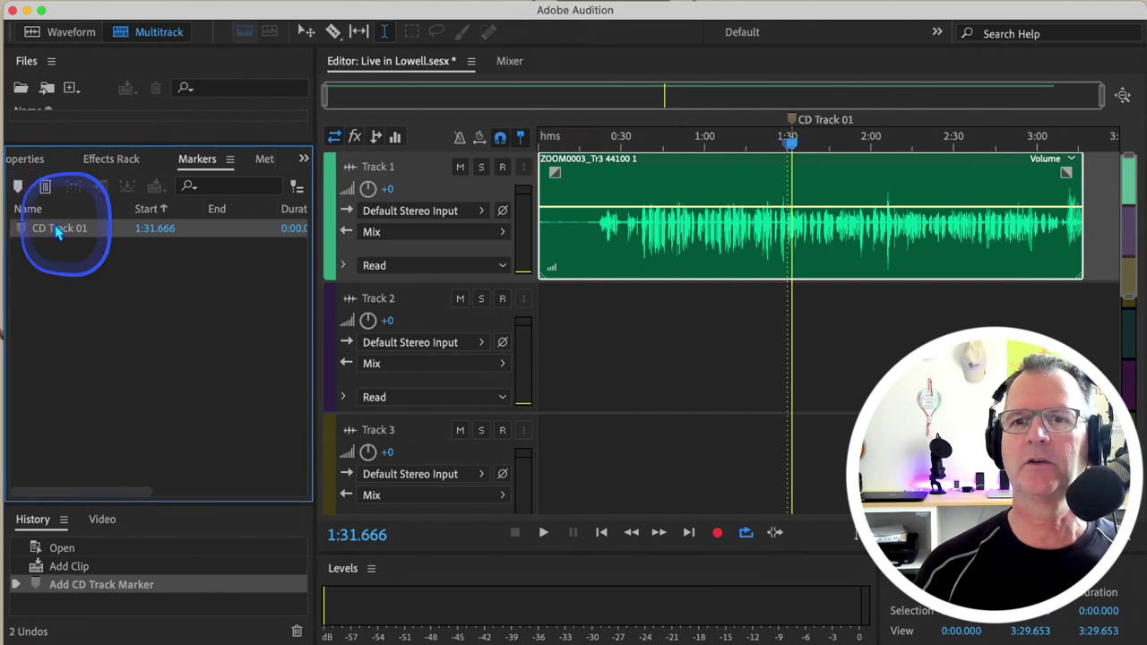
{"action": "left_click", "coordinate": [55, 226]}
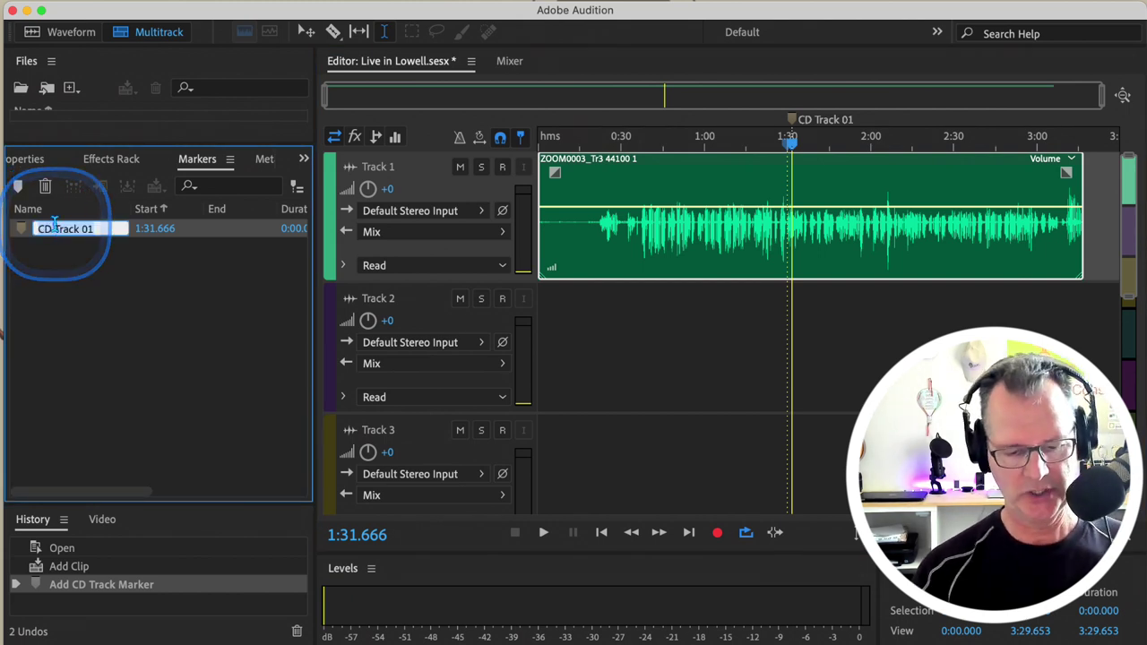
{"action": "type", "text": "Last Edit"}
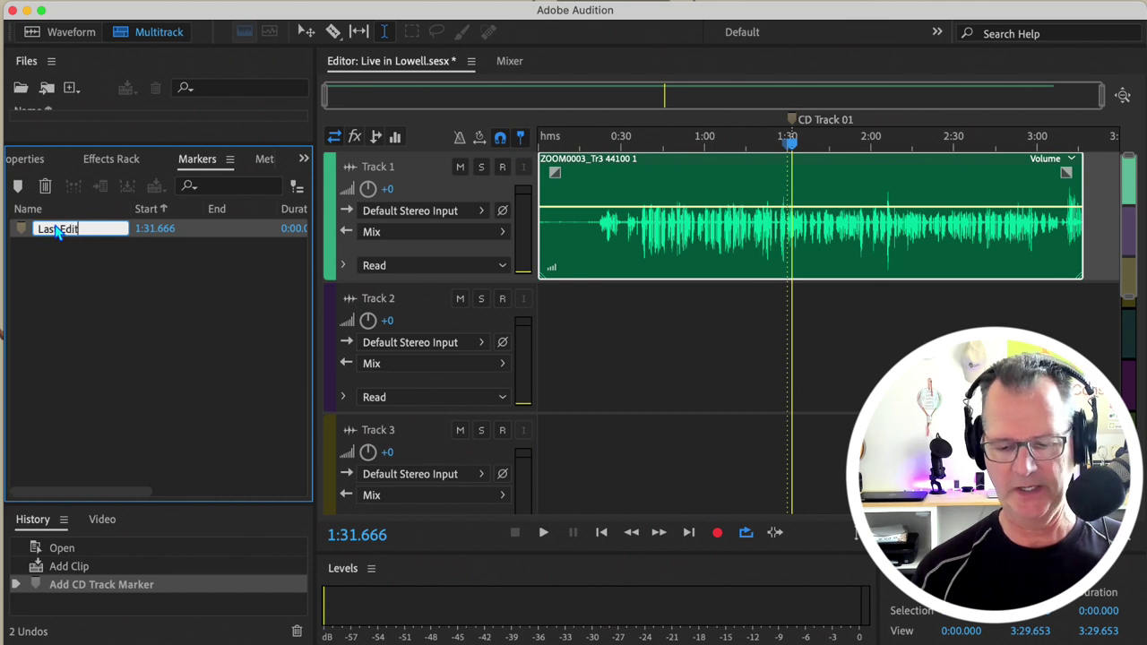
{"action": "key", "text": "Return"}
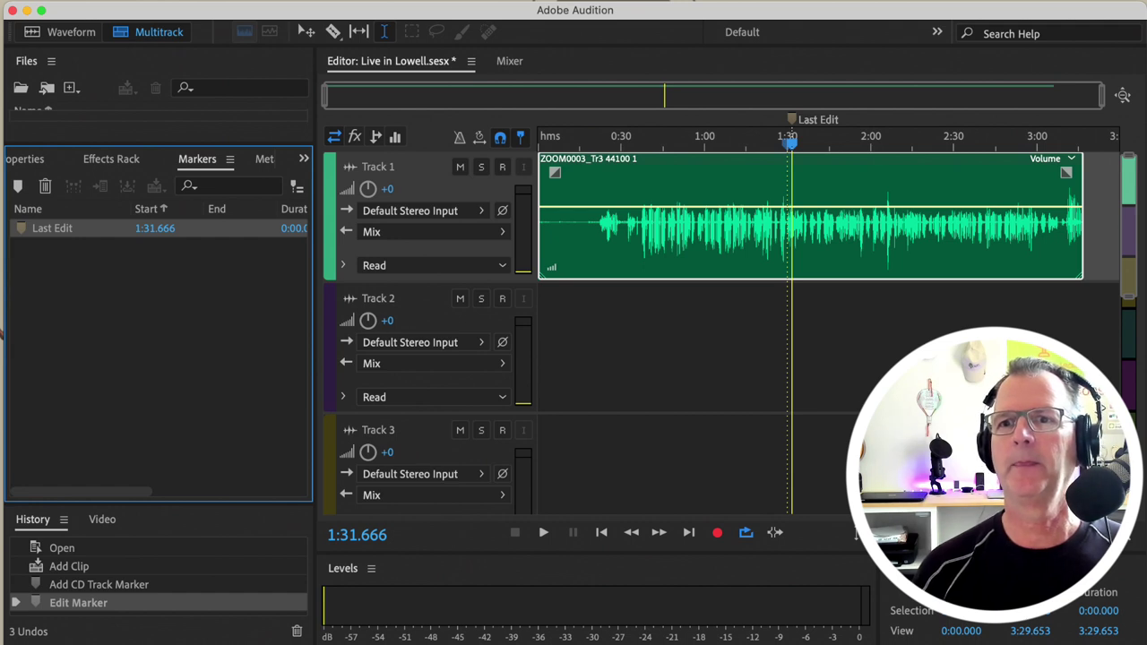
{"action": "key", "text": "super+Tab"}
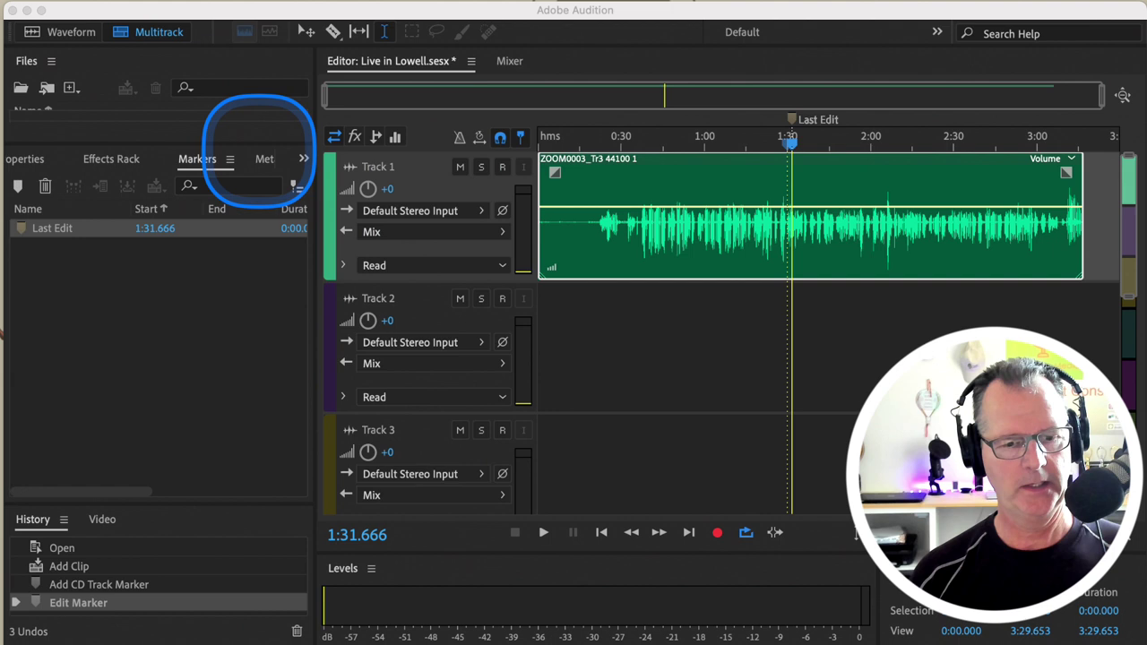
Show the recording's metadata and switch to the ID3 fields
{"action": "left_click", "coordinate": [265, 163]}
{"action": "left_click", "coordinate": [265, 162]}
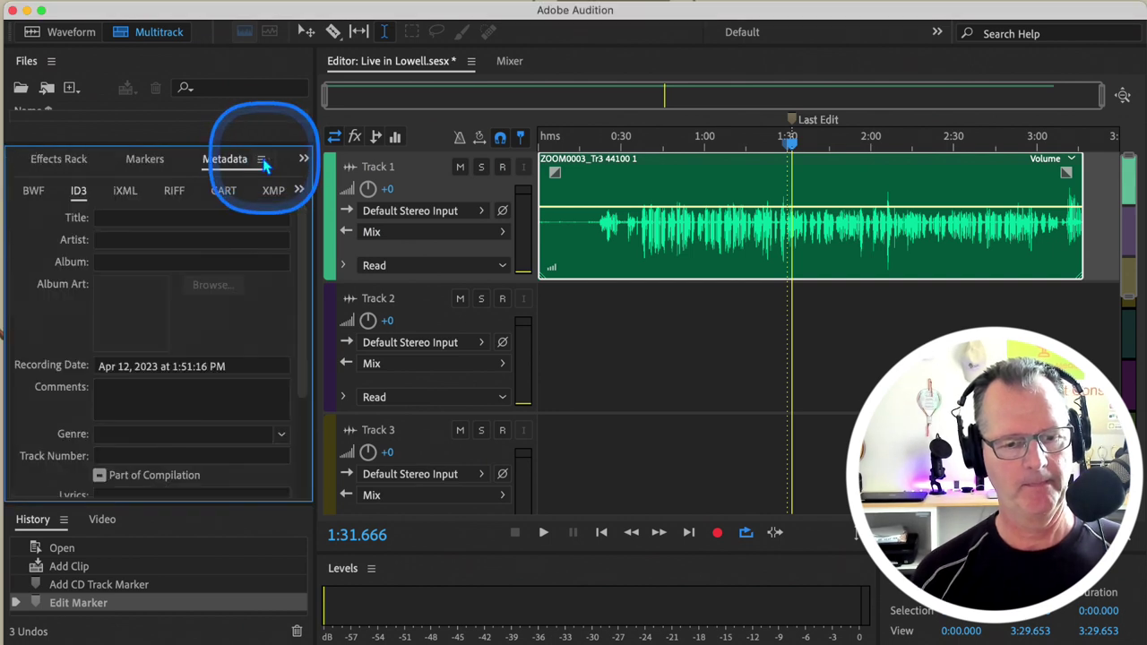
{"action": "left_click", "coordinate": [39, 199]}
{"action": "left_click", "coordinate": [80, 199]}
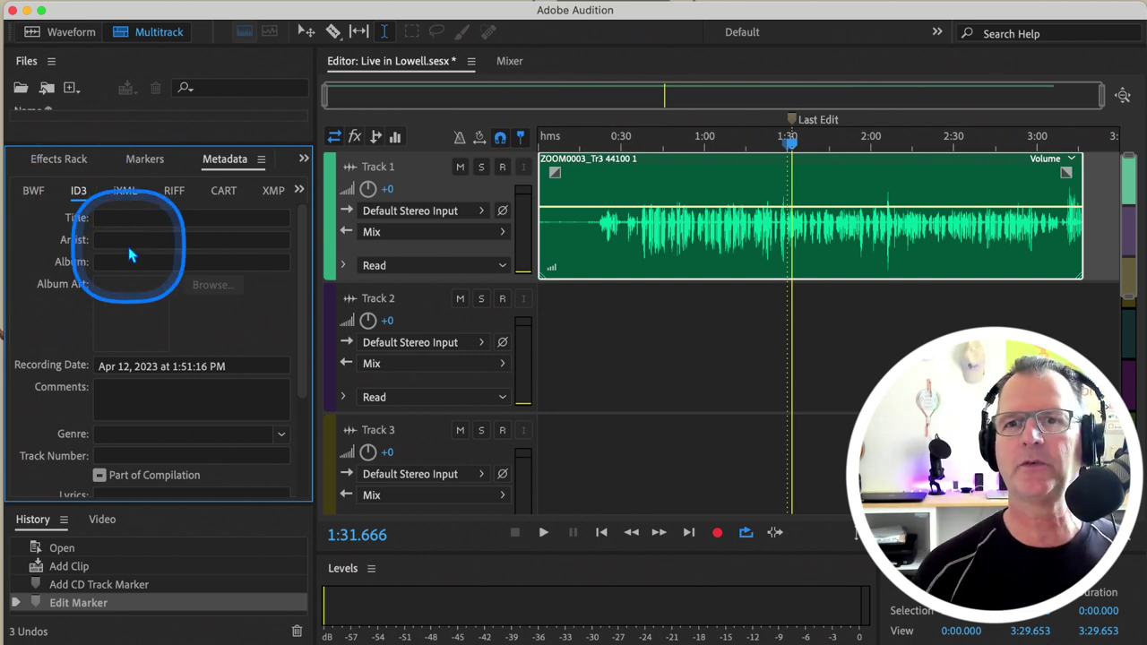
Enter the ID3 title 'Let Me Know', correcting the typos
{"action": "left_click", "coordinate": [105, 218]}
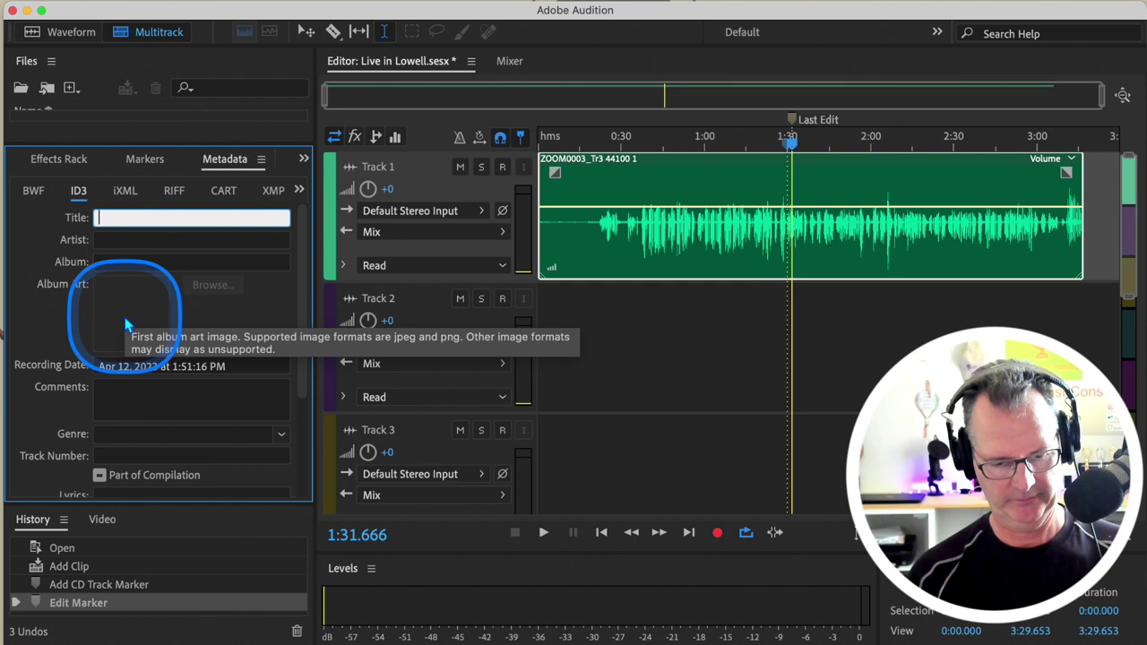
{"action": "type", "text": "L"}
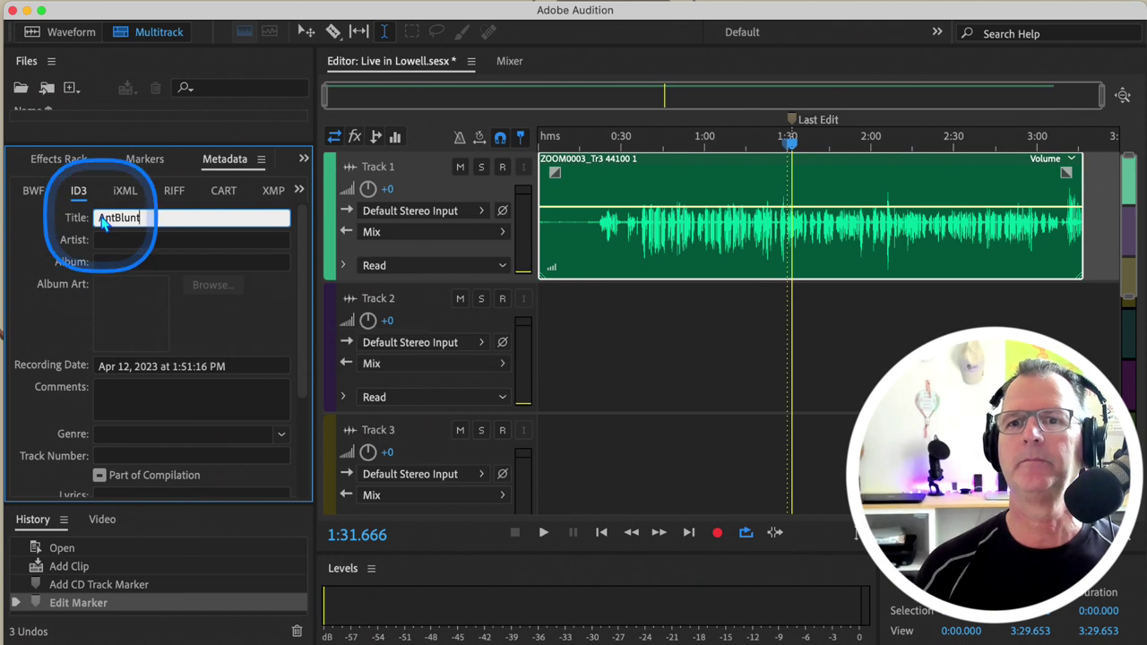
{"action": "key", "text": "Return"}
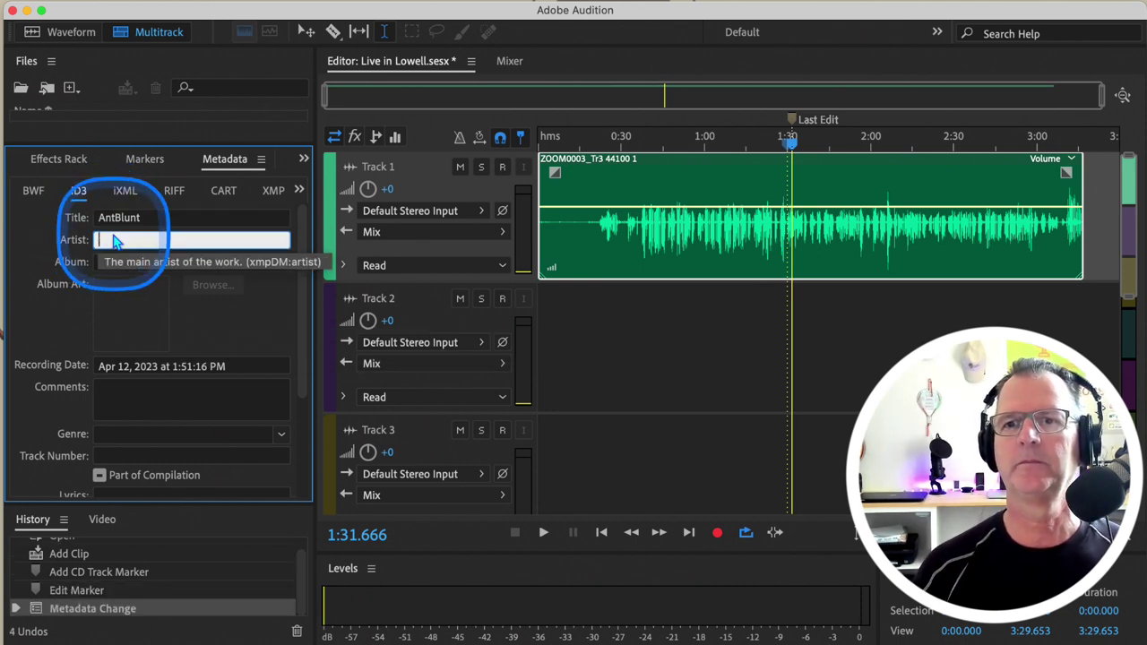
{"action": "left_click", "coordinate": [148, 220]}
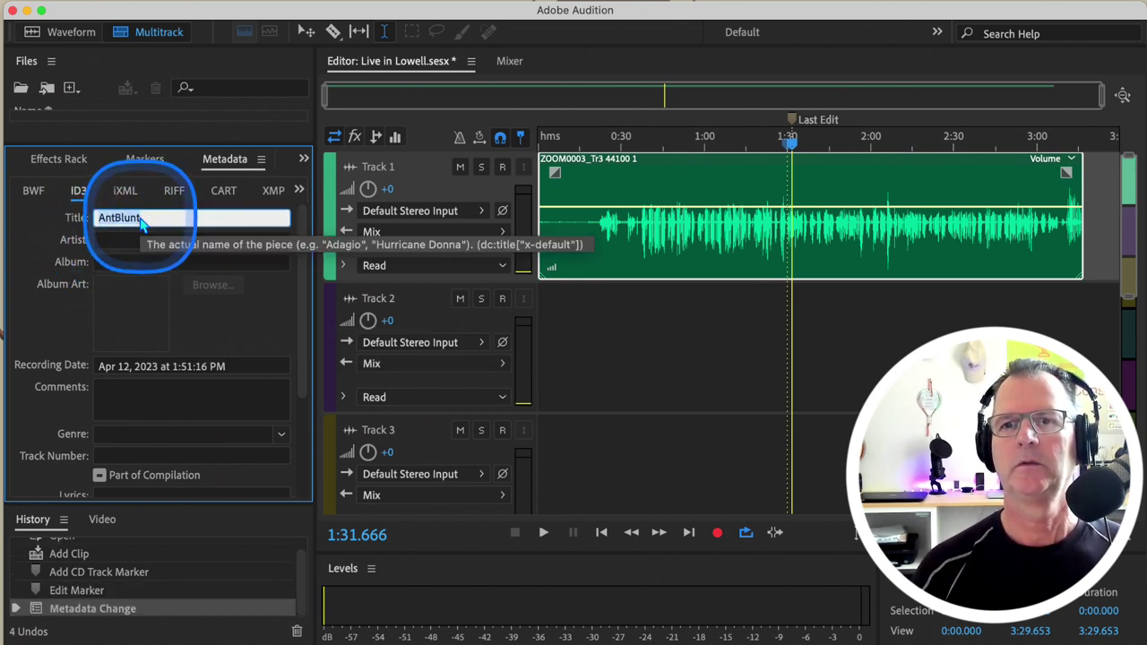
{"action": "type", "text": "Letb me Know"}
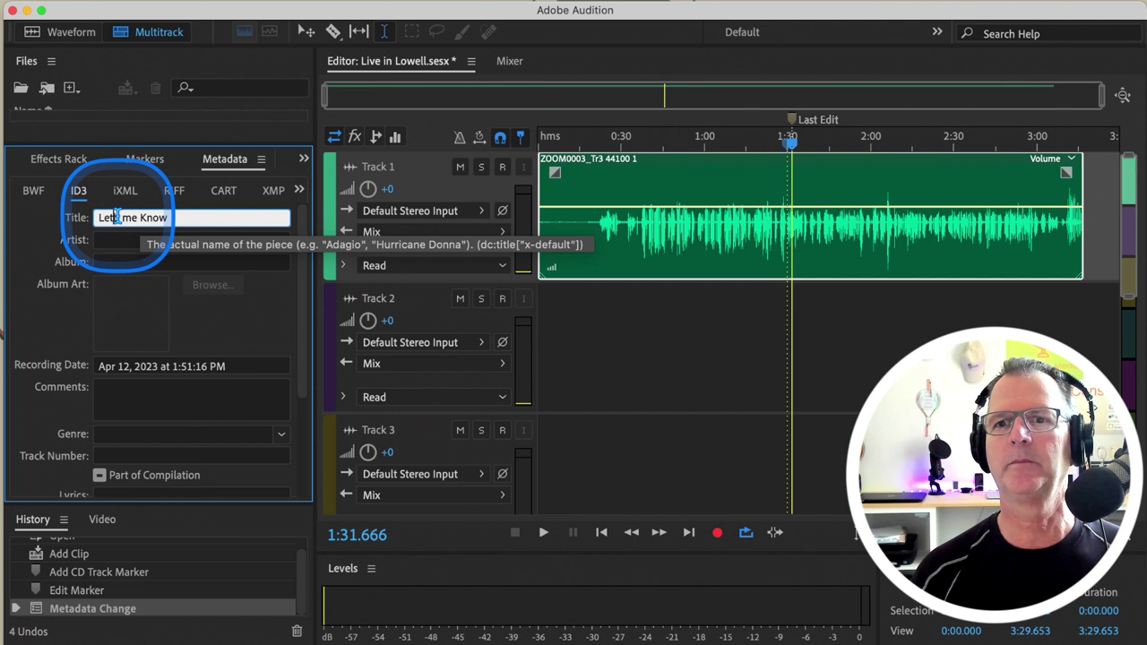
{"action": "left_click", "coordinate": [118, 216]}
{"action": "key", "text": "BackSpace"}
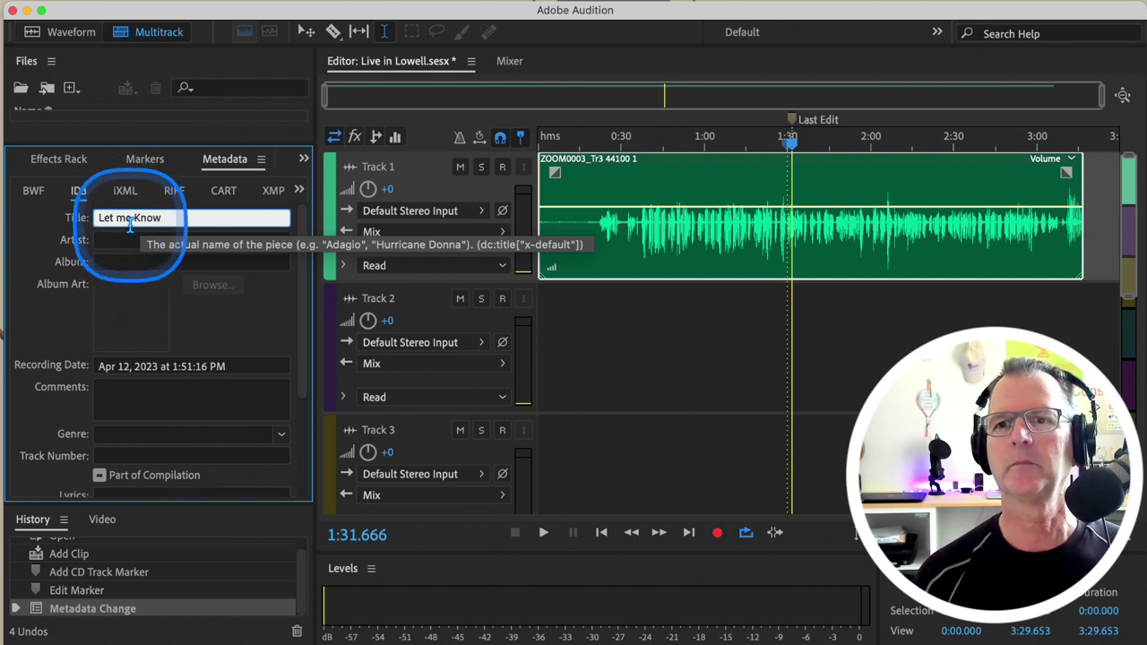
{"action": "left_click", "coordinate": [125, 223]}
{"action": "key", "text": "BackSpace"}
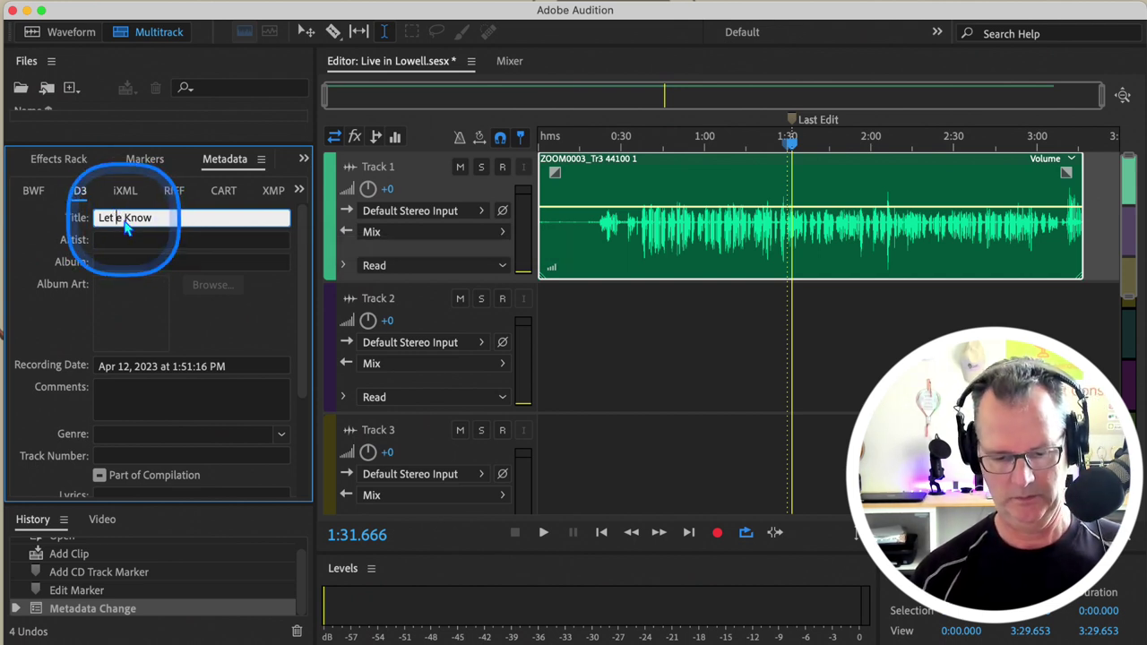
{"action": "type", "text": "M"}
Fill in the artist name, album 'Live in Lowell' and genre 'R&B'
{"action": "left_click", "coordinate": [112, 240]}
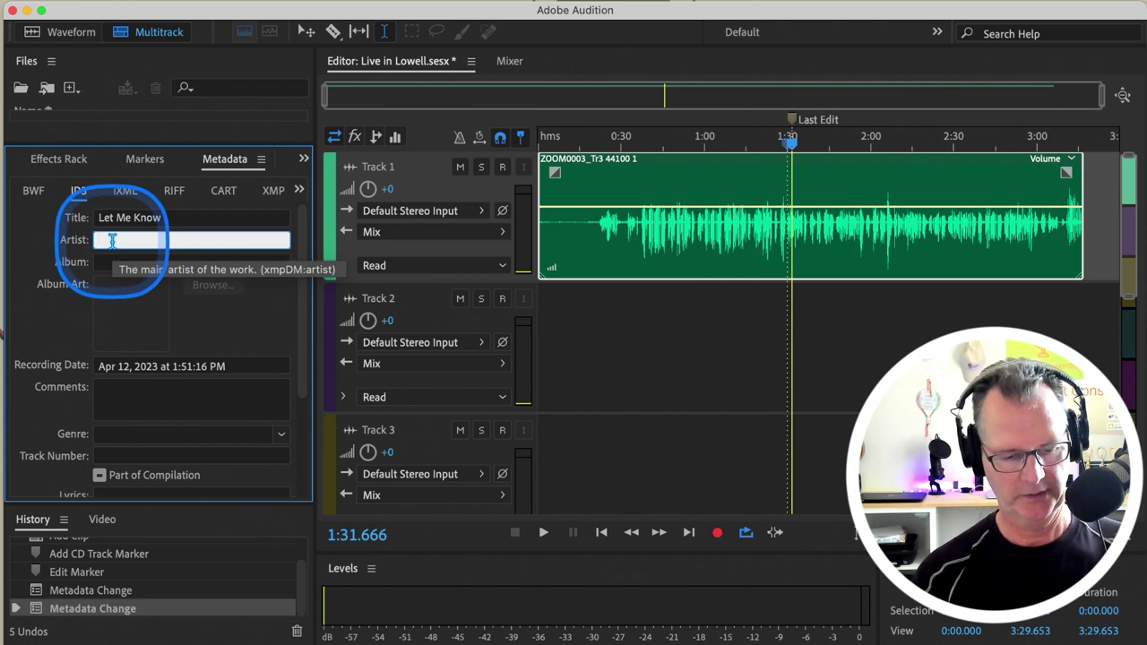
{"action": "type", "text": "Any"}
{"action": "key", "text": "BackSpace"}
{"action": "type", "text": "tBlunt"}
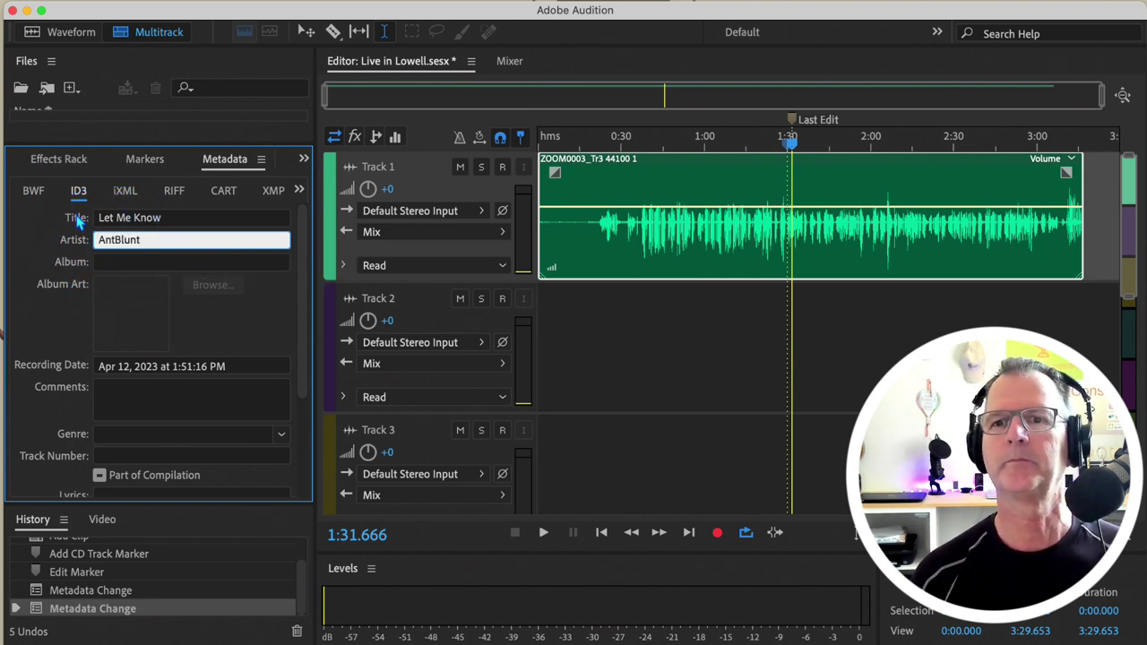
{"action": "left_click", "coordinate": [119, 262]}
{"action": "type", "text": "Li"}
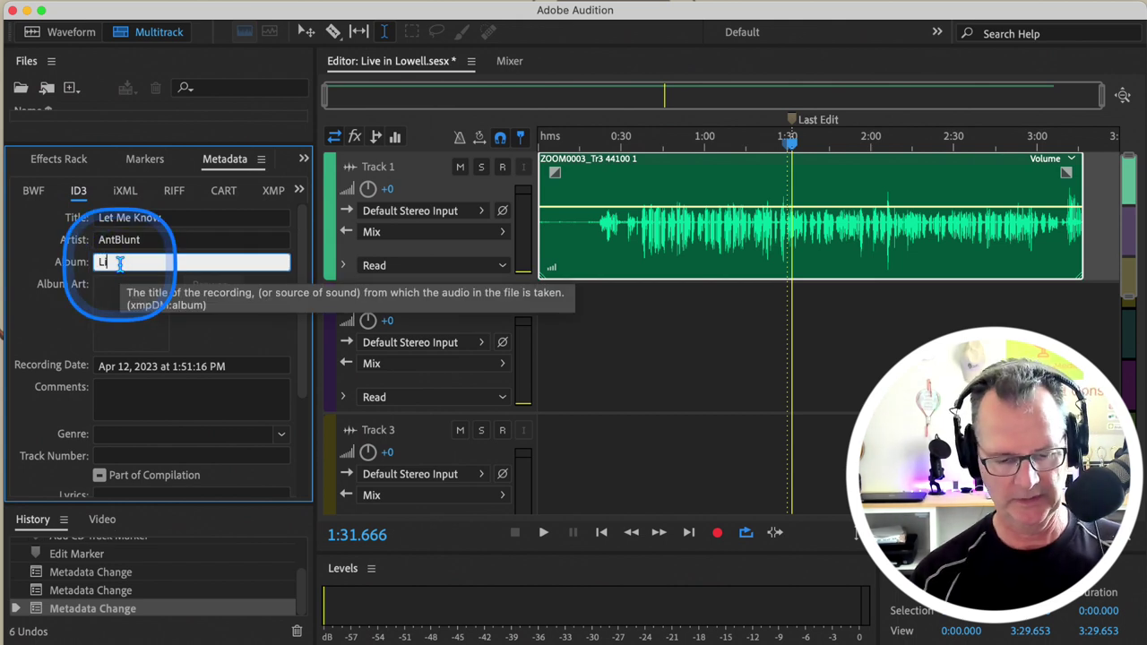
{"action": "type", "text": "ve in Lowell"}
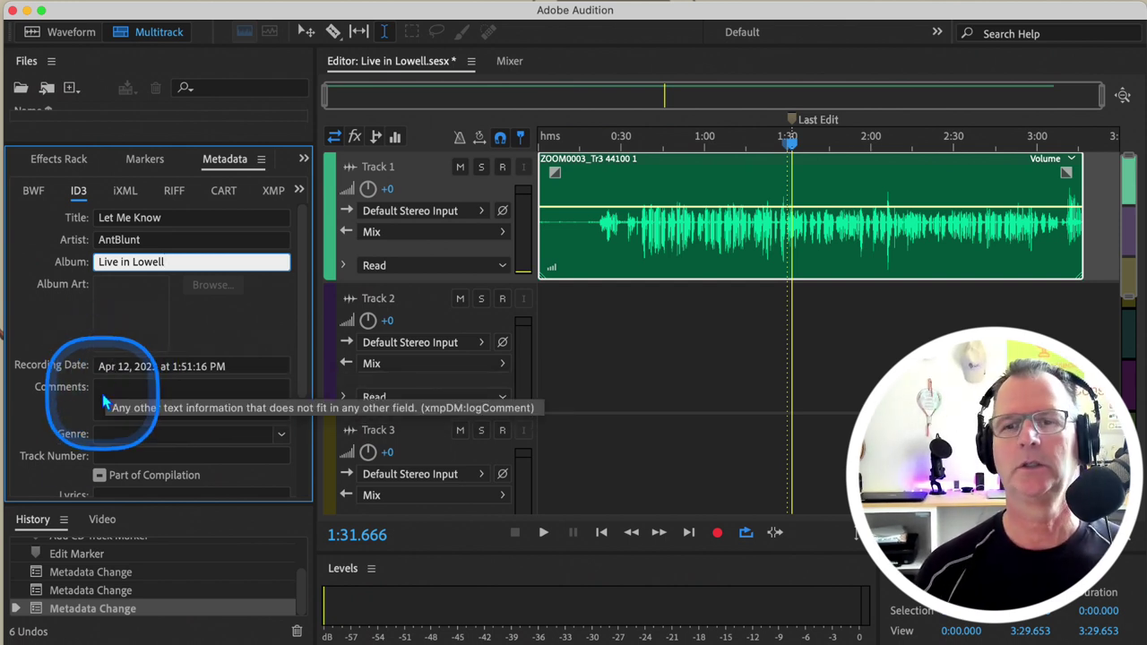
{"action": "left_click", "coordinate": [106, 434]}
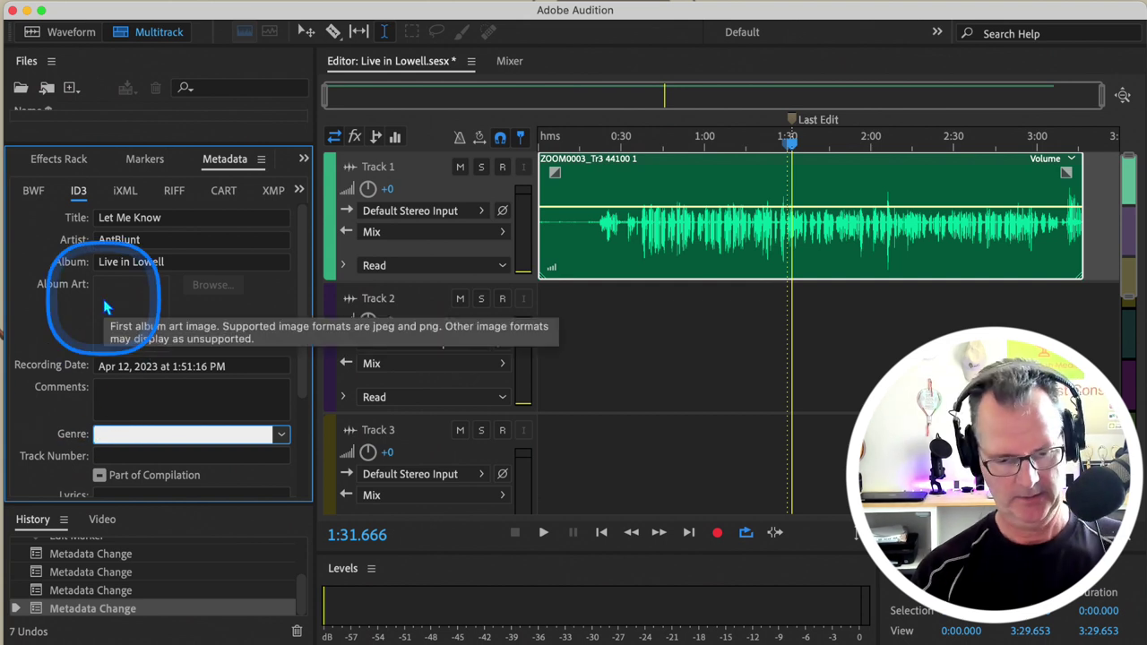
{"action": "type", "text": "R&B"}
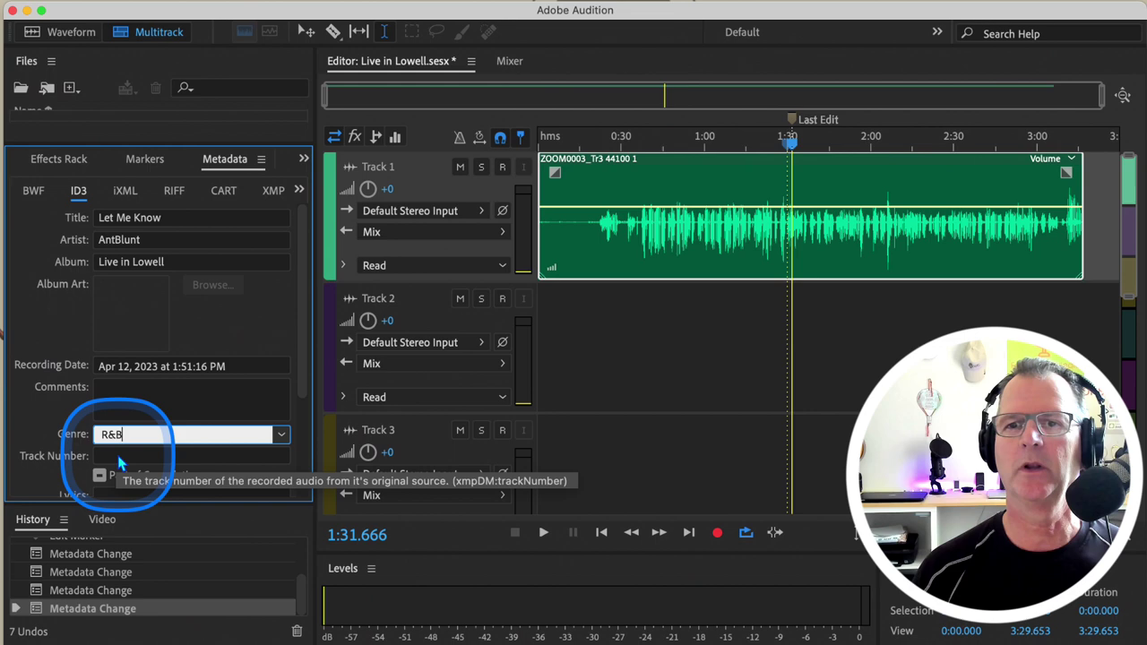
{"action": "scroll", "coordinate": [161, 381], "scroll_direction": "down", "scroll_amount": 3}
{"action": "scroll", "coordinate": [175, 375], "scroll_direction": "up", "scroll_amount": 3}
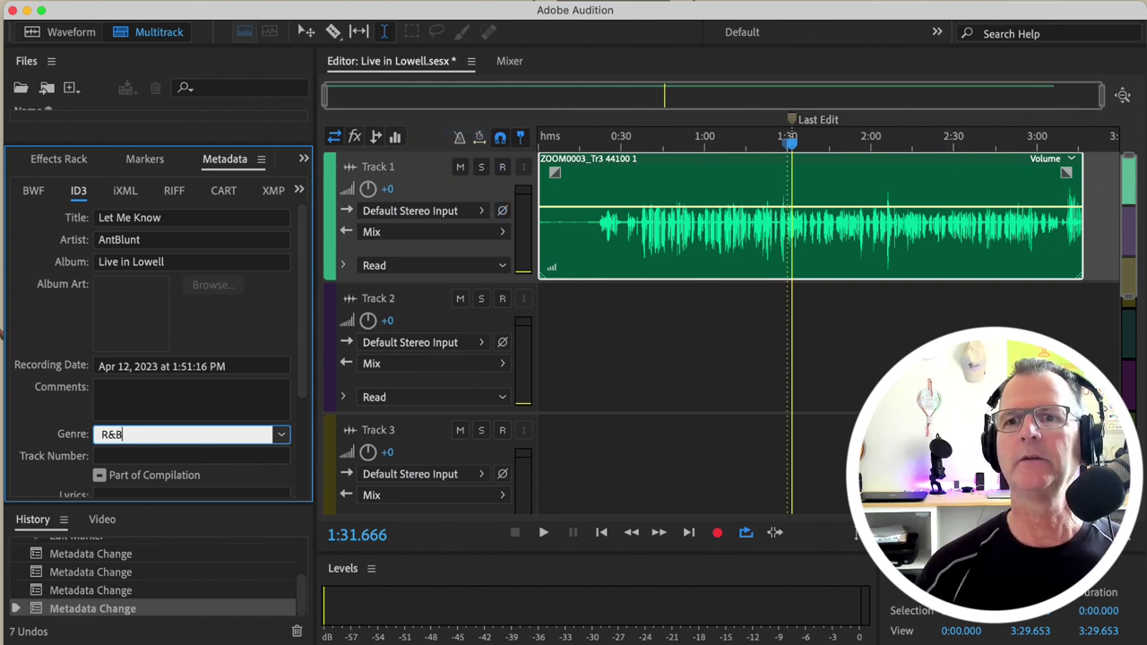
{"action": "key", "text": "super+Tab"}
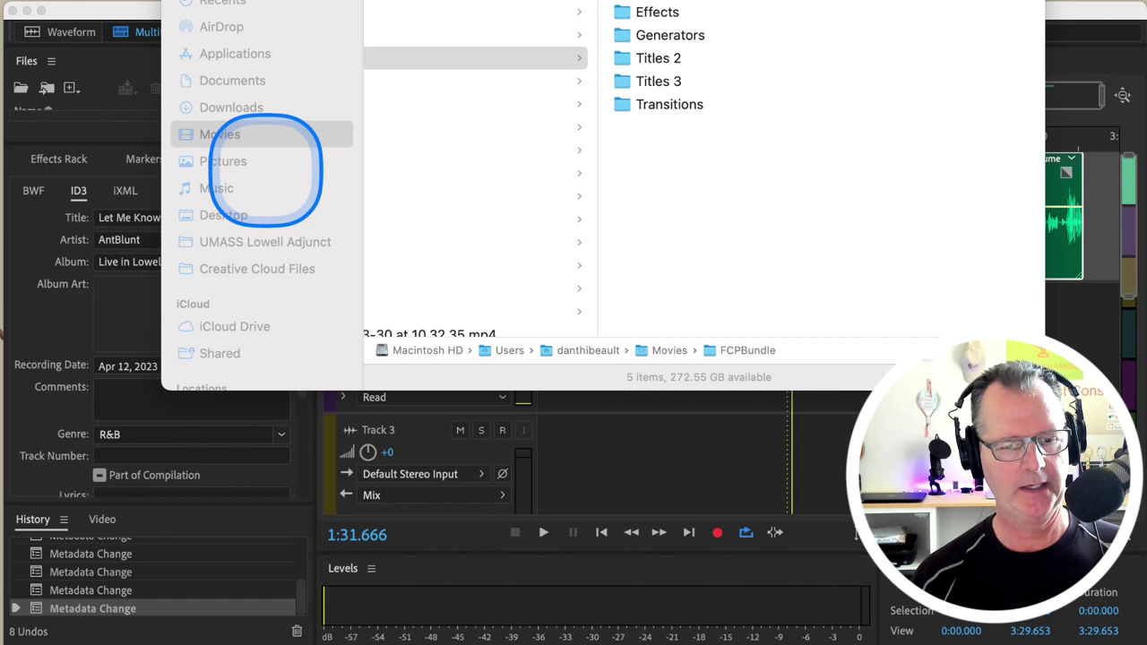
In Finder, browse Music > Sweet Smoke > Sweet Smoke Live and preview '02 - Shadout Mapes.mp3'
{"action": "left_click", "coordinate": [219, 188]}
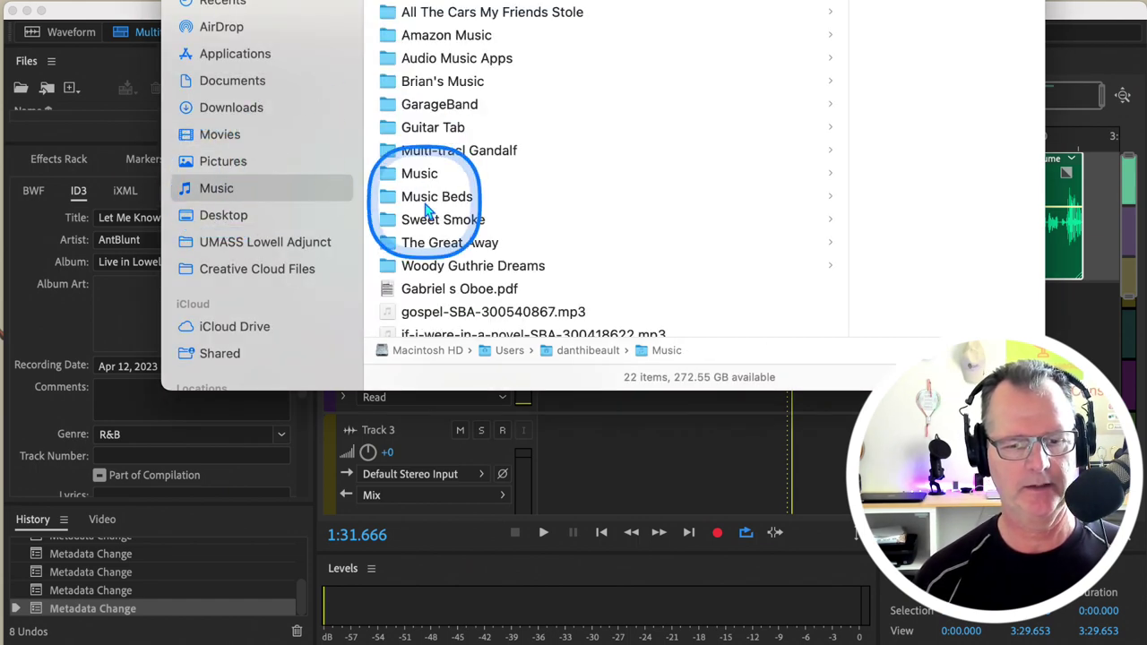
{"action": "scroll", "coordinate": [419, 215], "scroll_direction": "down", "scroll_amount": 3}
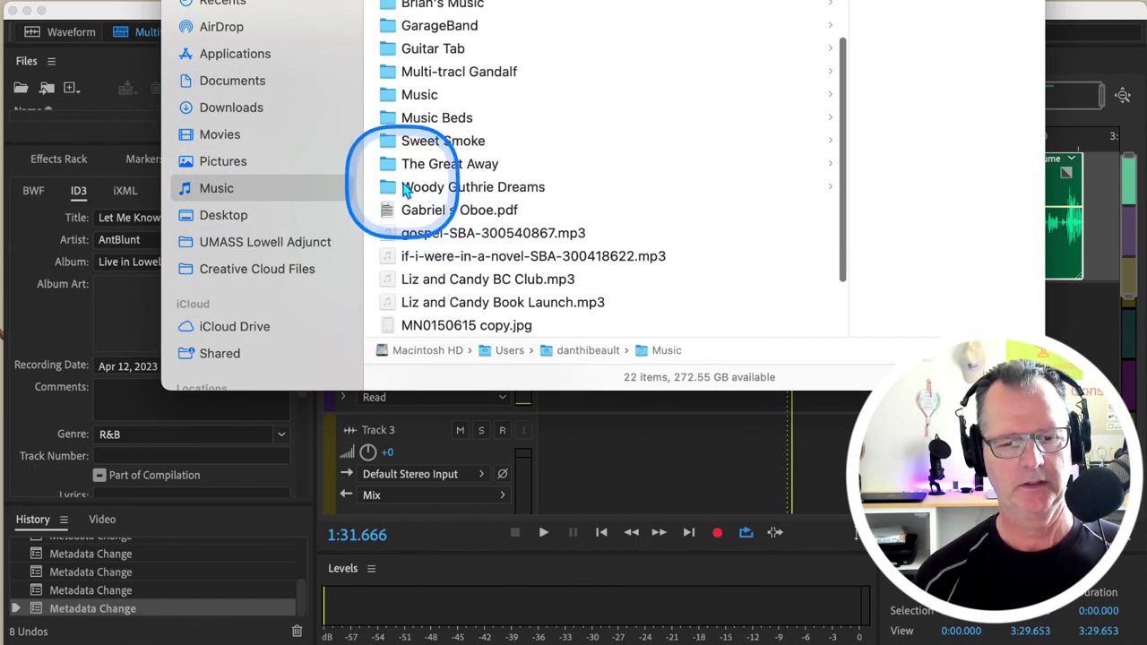
{"action": "left_click", "coordinate": [405, 145]}
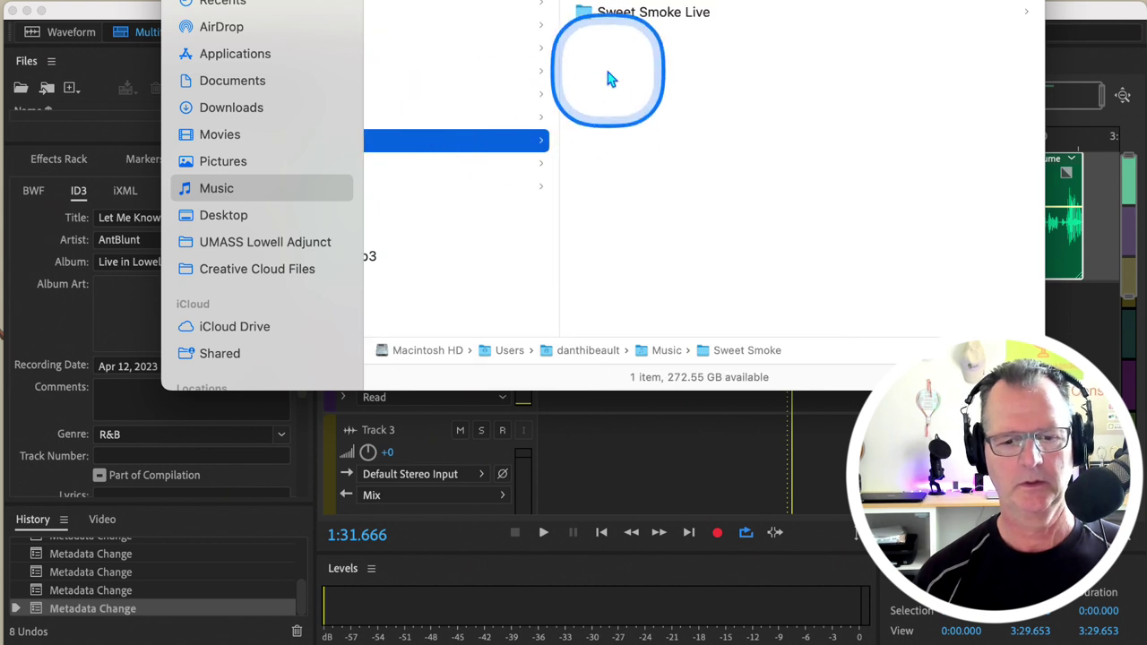
{"action": "left_click", "coordinate": [614, 16]}
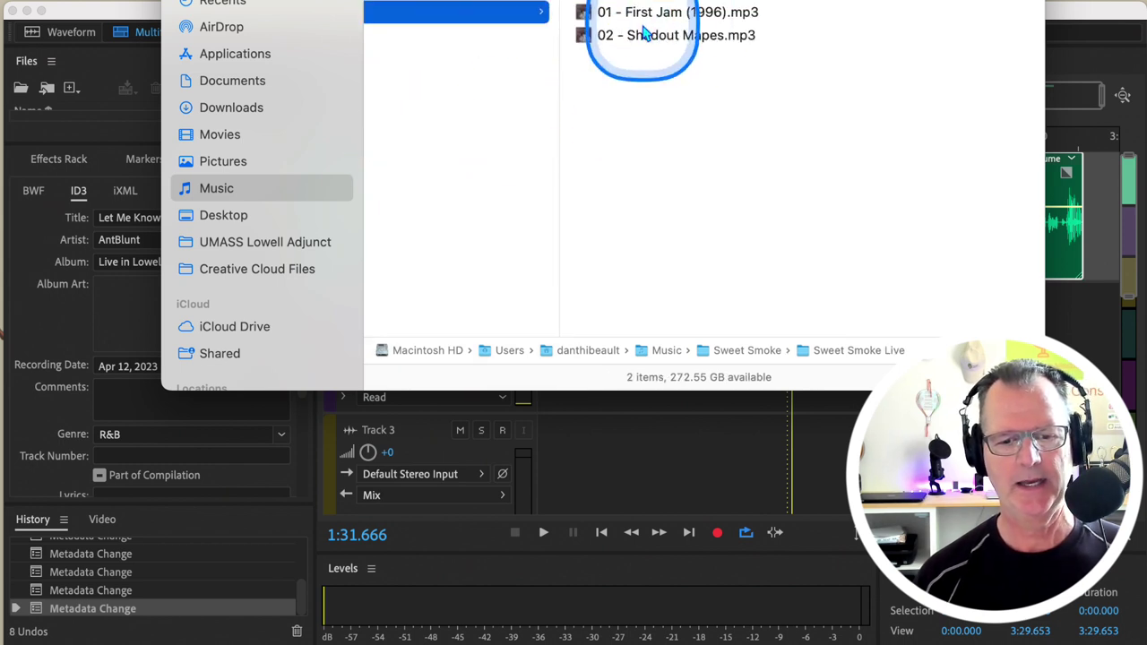
{"action": "left_click", "coordinate": [677, 34]}
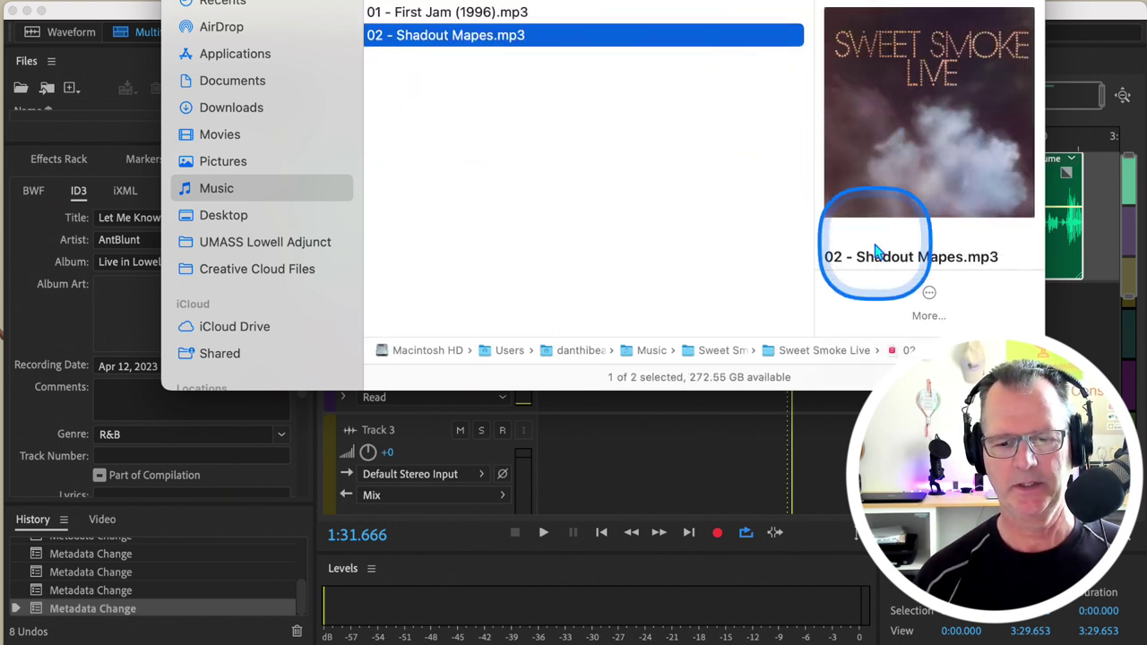
{"action": "scroll", "coordinate": [865, 215], "scroll_direction": "down", "scroll_amount": 5}
{"action": "scroll", "coordinate": [875, 242], "scroll_direction": "down", "scroll_amount": 4}
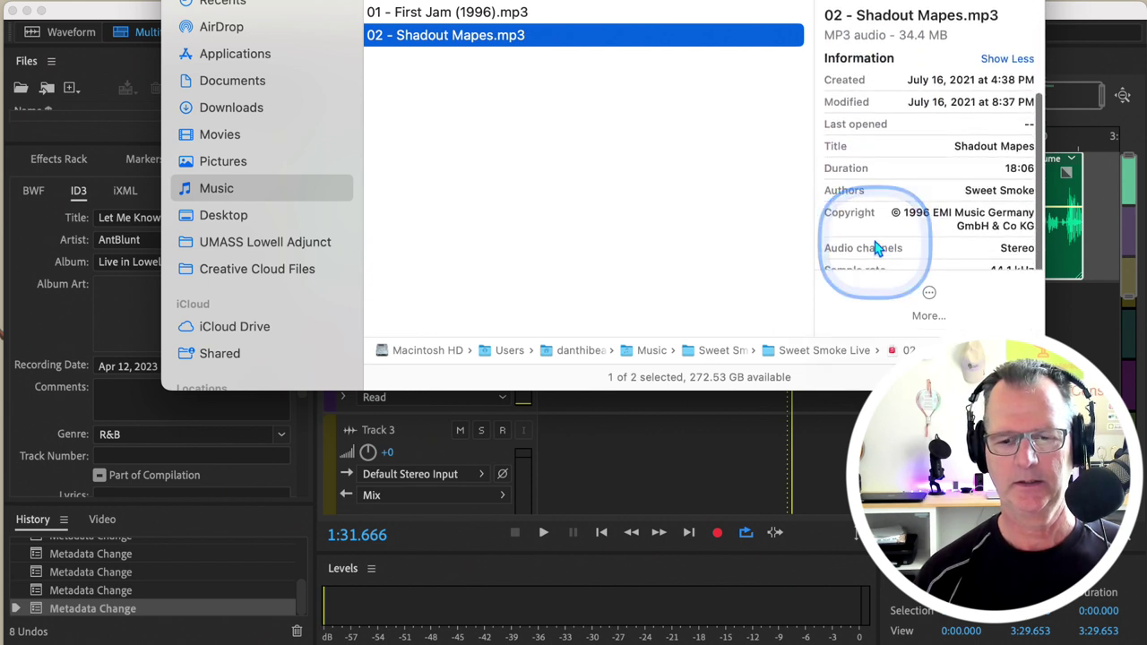
{"action": "scroll", "coordinate": [903, 166], "scroll_direction": "down", "scroll_amount": 2}
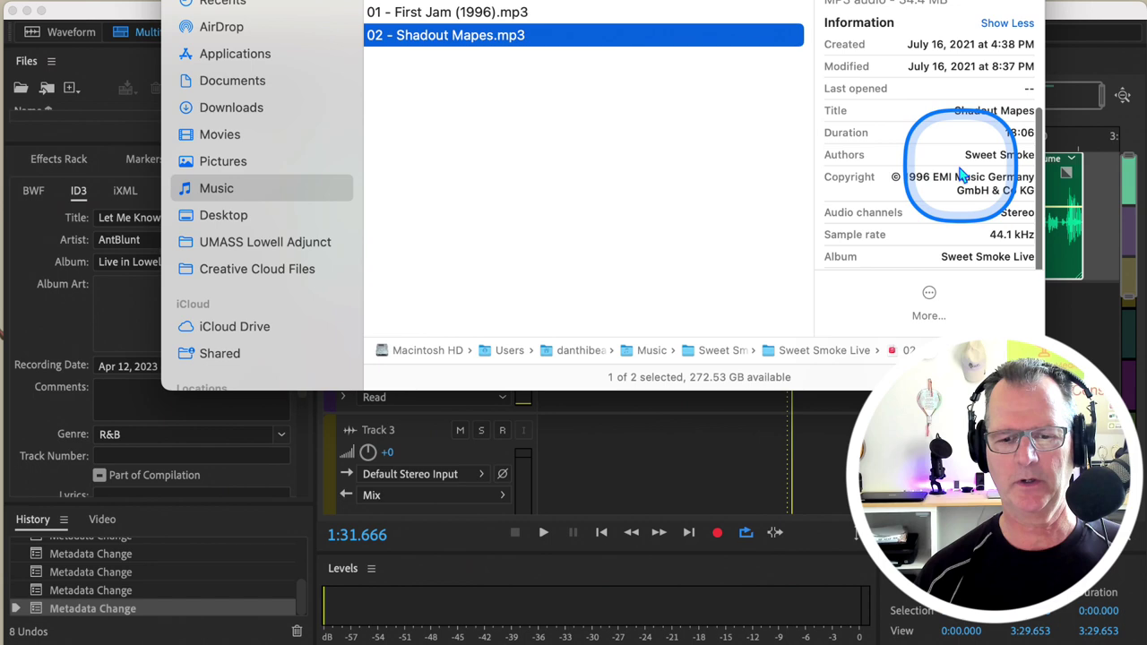
{"action": "scroll", "coordinate": [894, 176], "scroll_direction": "down", "scroll_amount": 1}
{"action": "scroll", "coordinate": [893, 176], "scroll_direction": "down", "scroll_amount": 2}
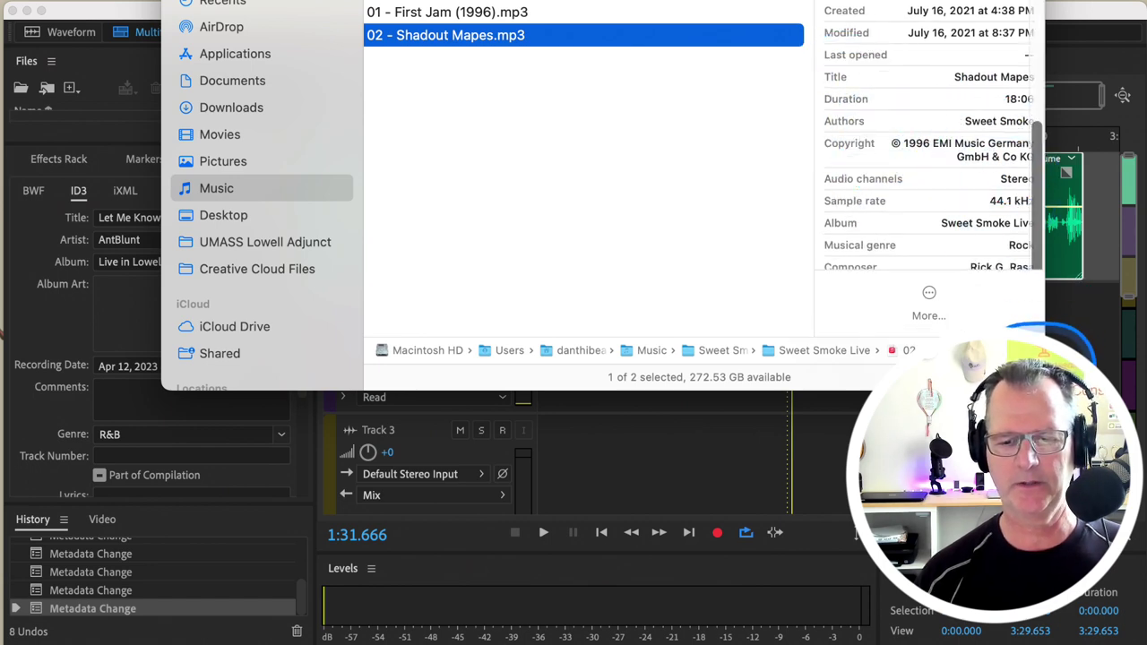
Widen the Finder window and info pane, review the file details, then close Finder
{"action": "left_click_drag", "start_coordinate": [1045, 390], "coordinate": [1146, 479]}
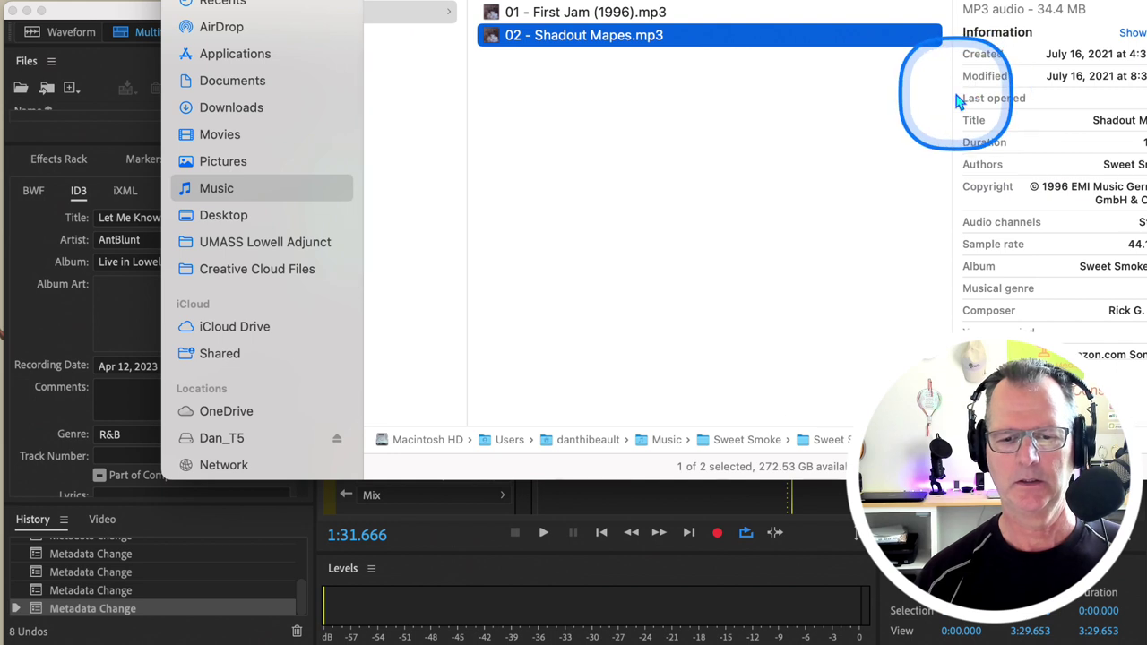
{"action": "left_click_drag", "start_coordinate": [952, 96], "coordinate": [829, 100]}
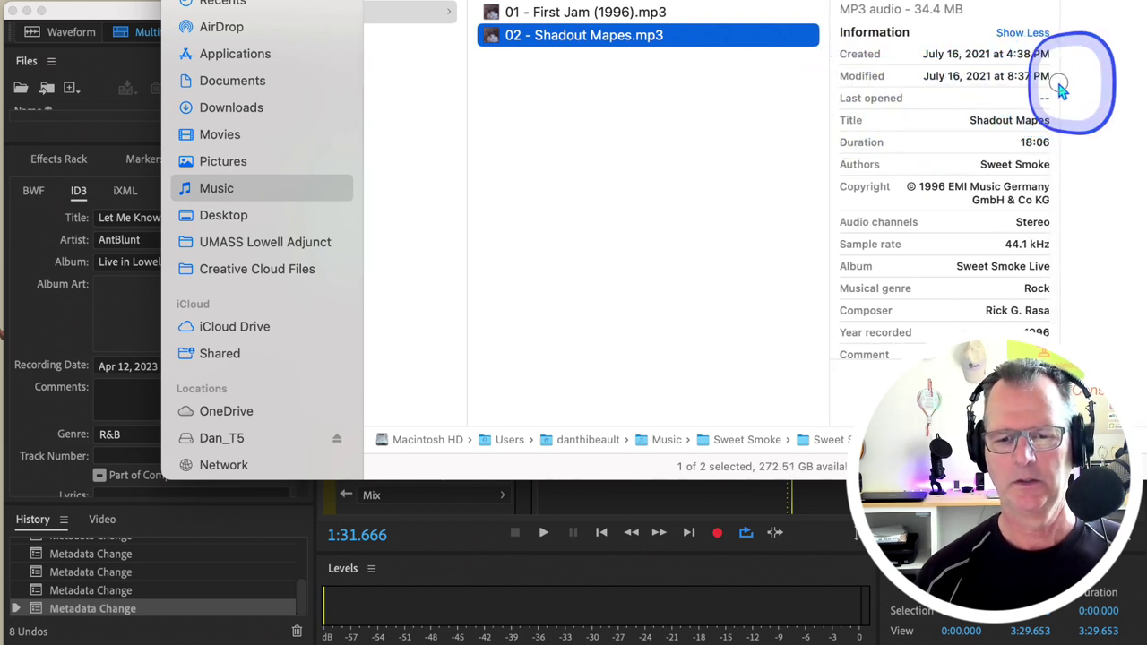
{"action": "left_click_drag", "start_coordinate": [1058, 79], "coordinate": [1146, 81]}
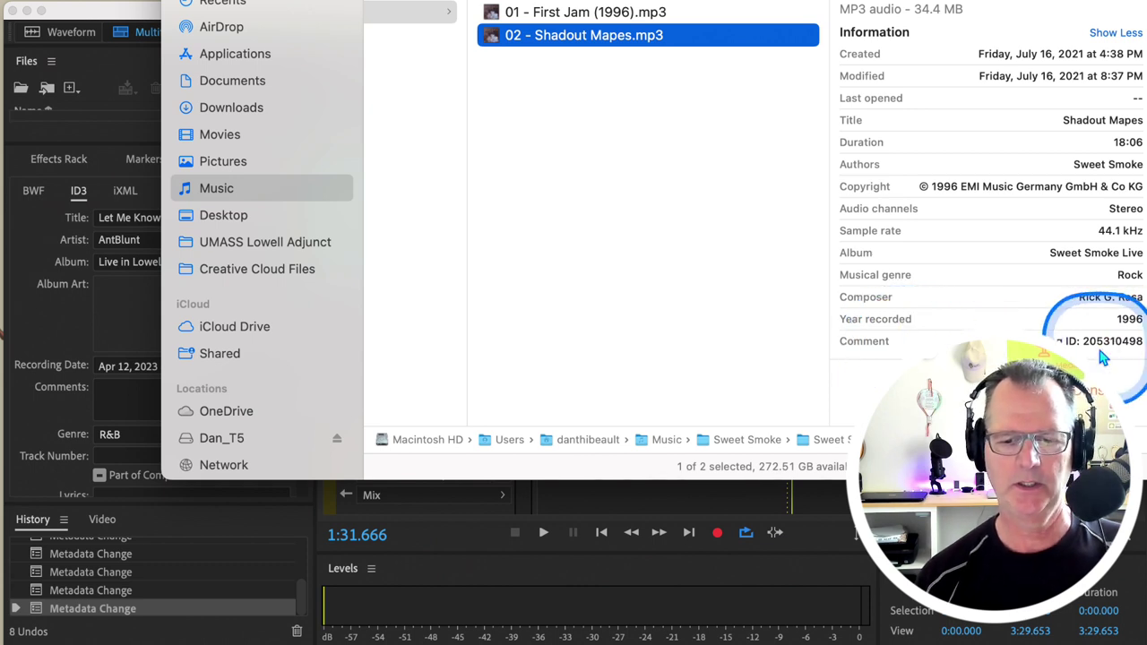
{"action": "scroll", "coordinate": [1010, 280], "scroll_direction": "up", "scroll_amount": 5}
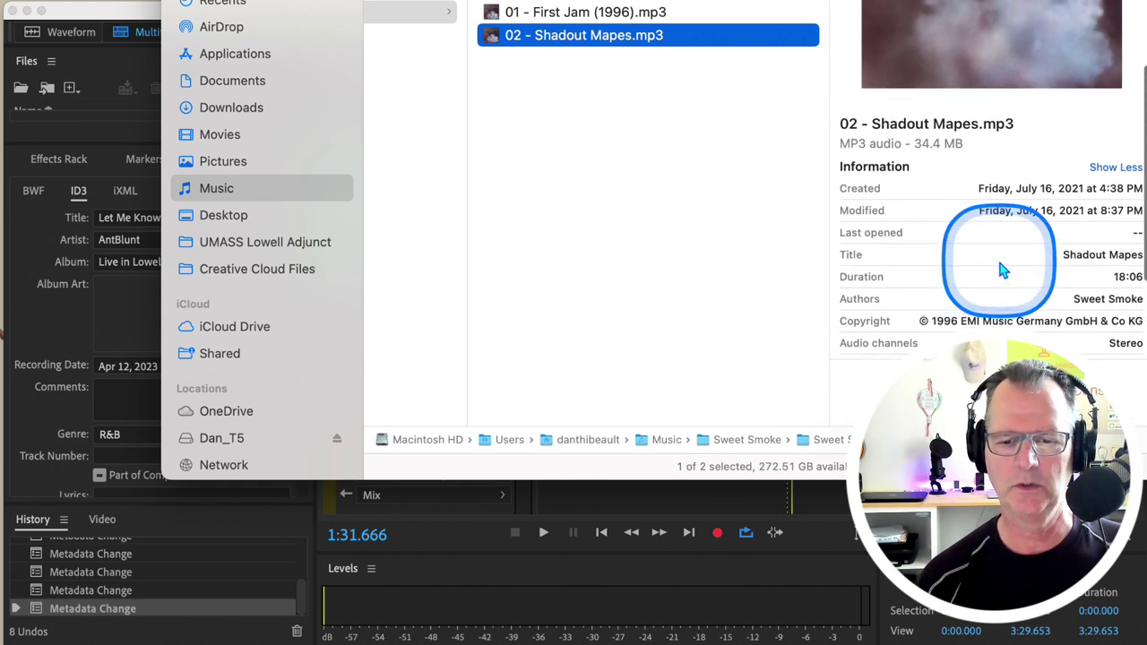
{"action": "scroll", "coordinate": [1000, 261], "scroll_direction": "down", "scroll_amount": 2}
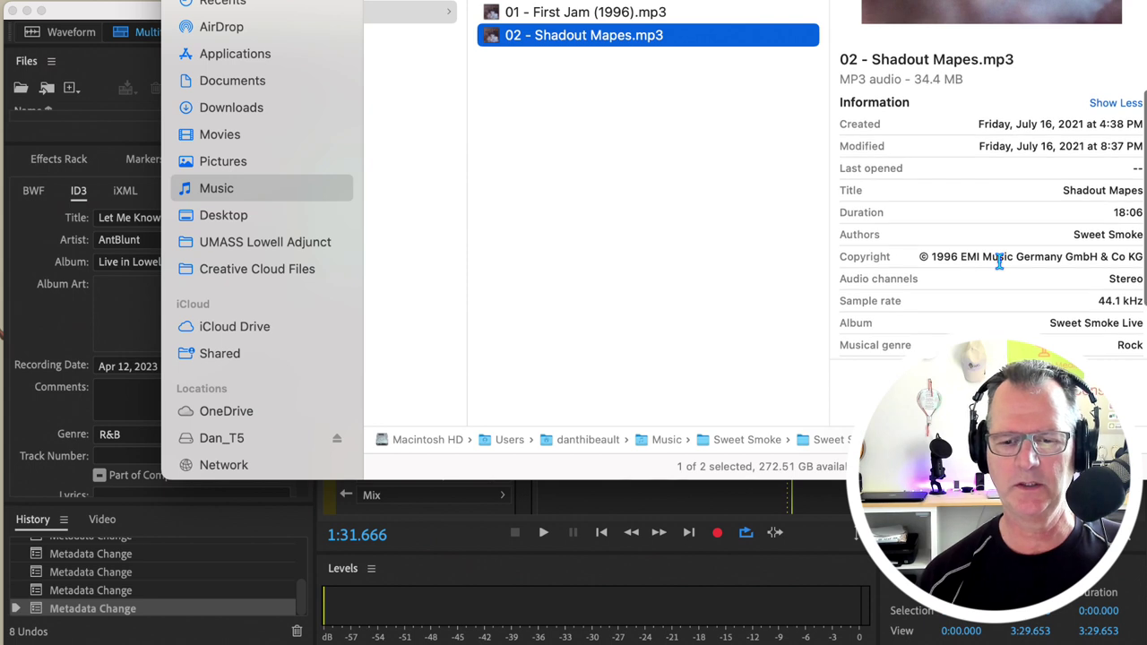
{"action": "scroll", "coordinate": [999, 261], "scroll_direction": "up", "scroll_amount": 3}
{"action": "scroll", "coordinate": [1001, 266], "scroll_direction": "up", "scroll_amount": 2}
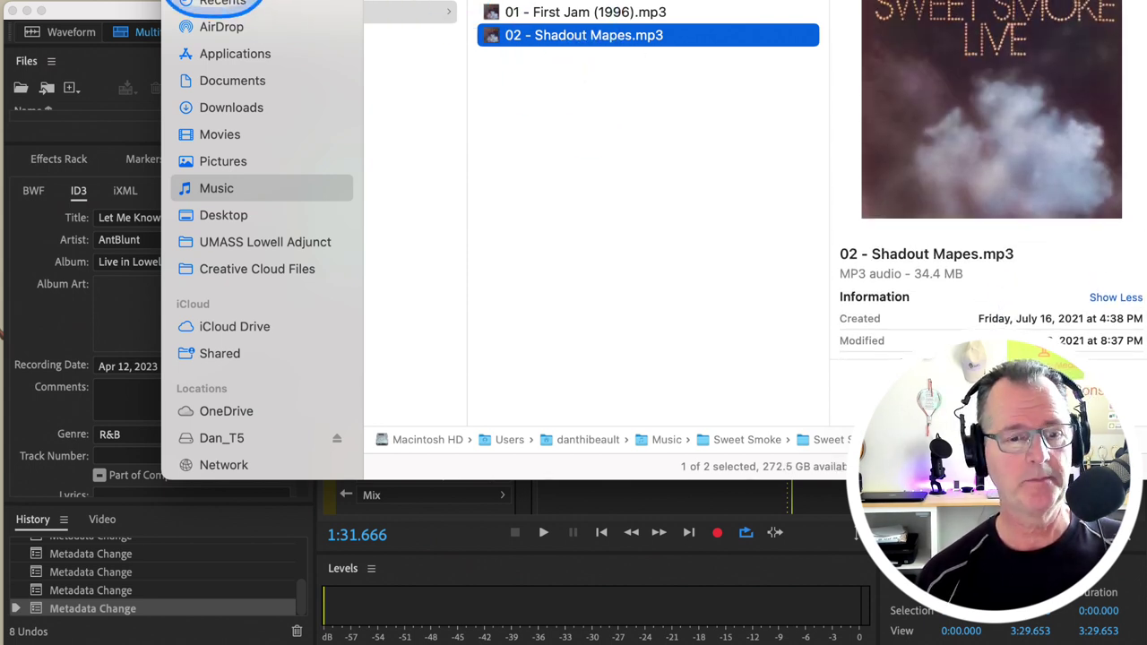
{"action": "key", "text": "super+w"}
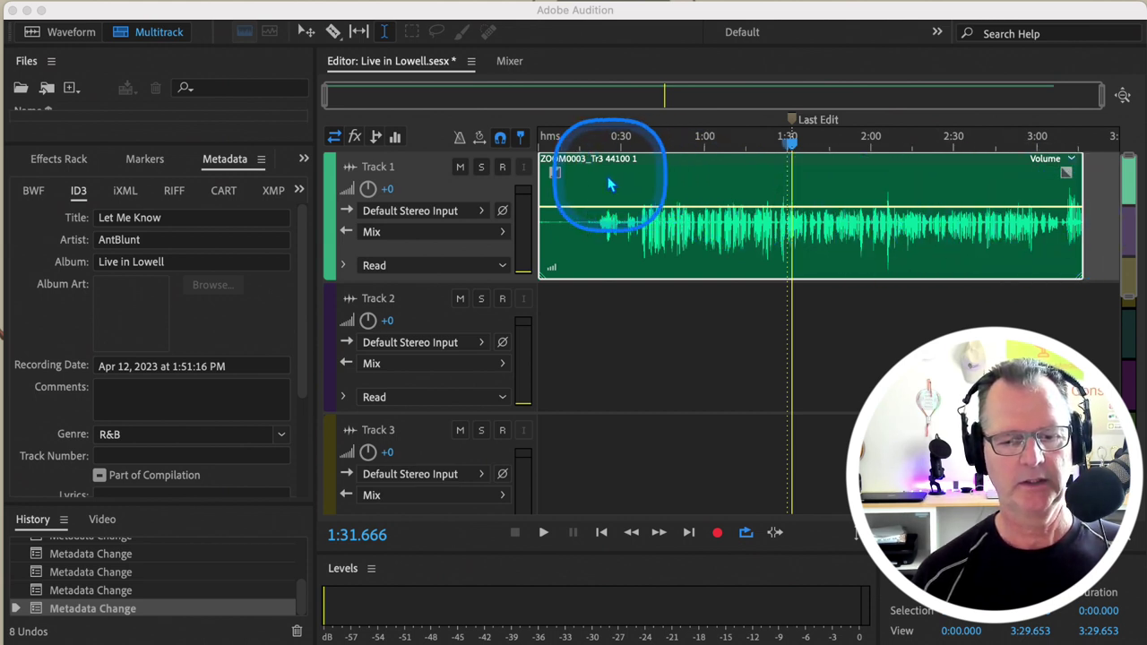
Open Track 1's ZOOM0003_Tr3 clip on its own in the Waveform editor
{"action": "left_click", "coordinate": [51, 34]}
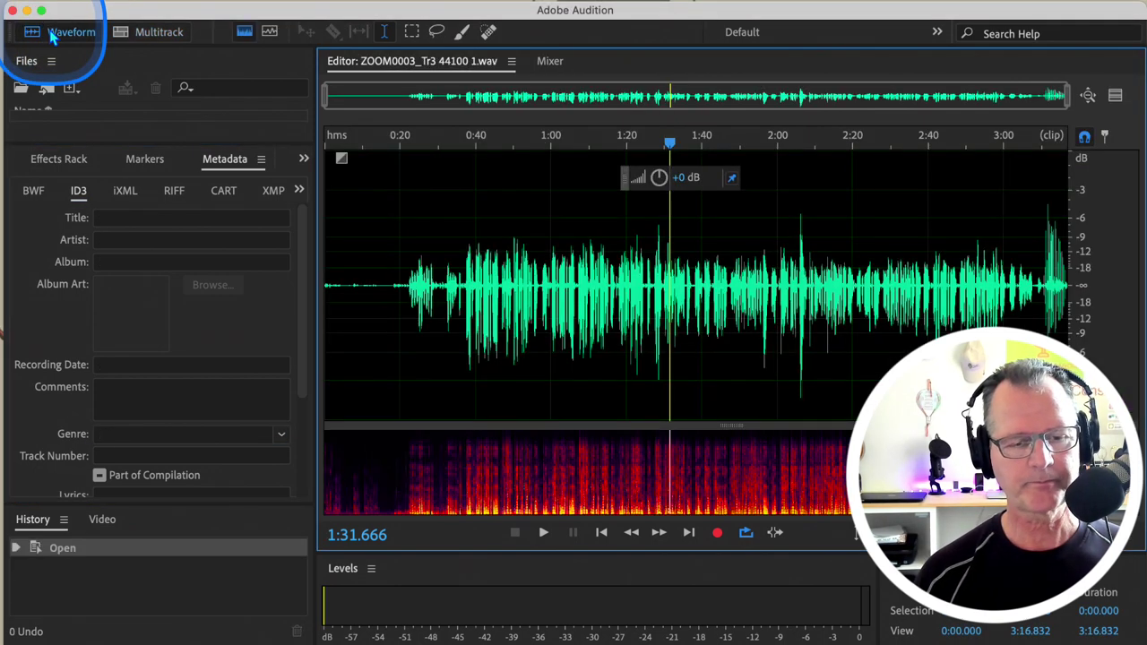
{"action": "left_click", "coordinate": [146, 32]}
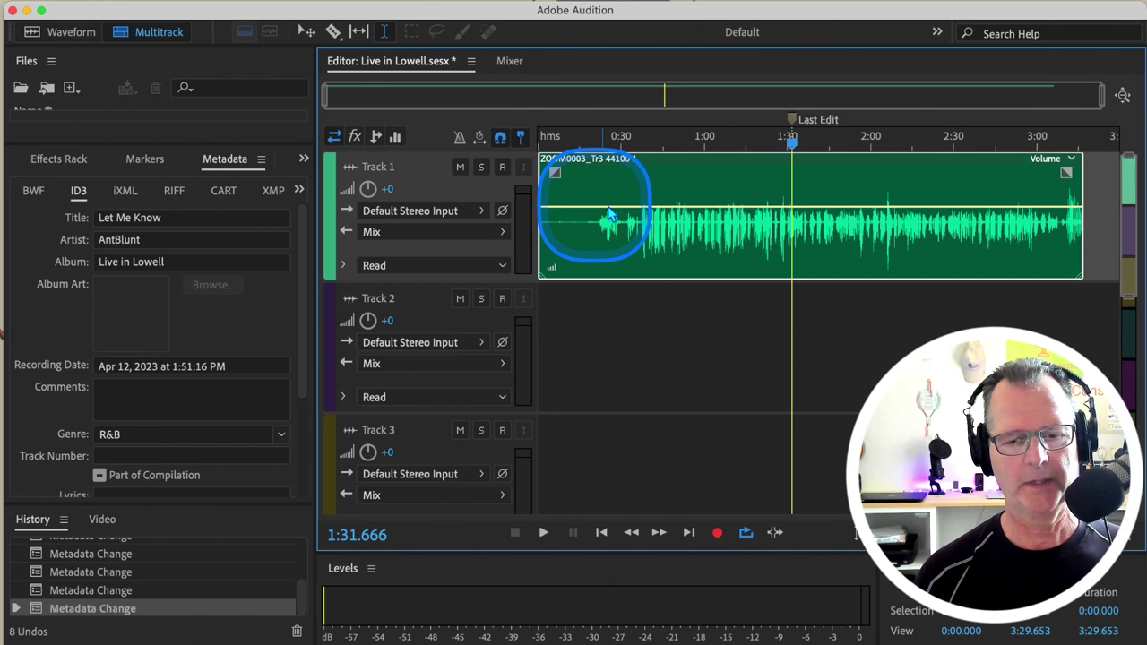
{"action": "double_click", "coordinate": [645, 186]}
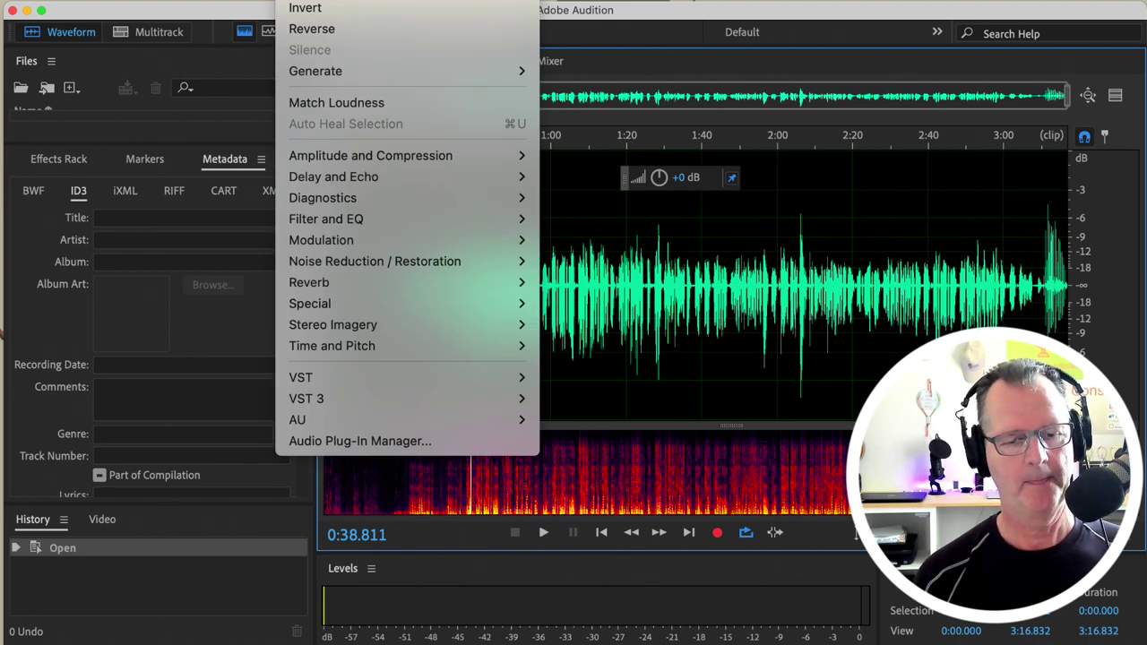
Open the Dynamics effect and set compressor threshold -18.9 dB with make-up gain 7.7 dB
{"action": "mouse_move", "coordinate": [351, 157]}
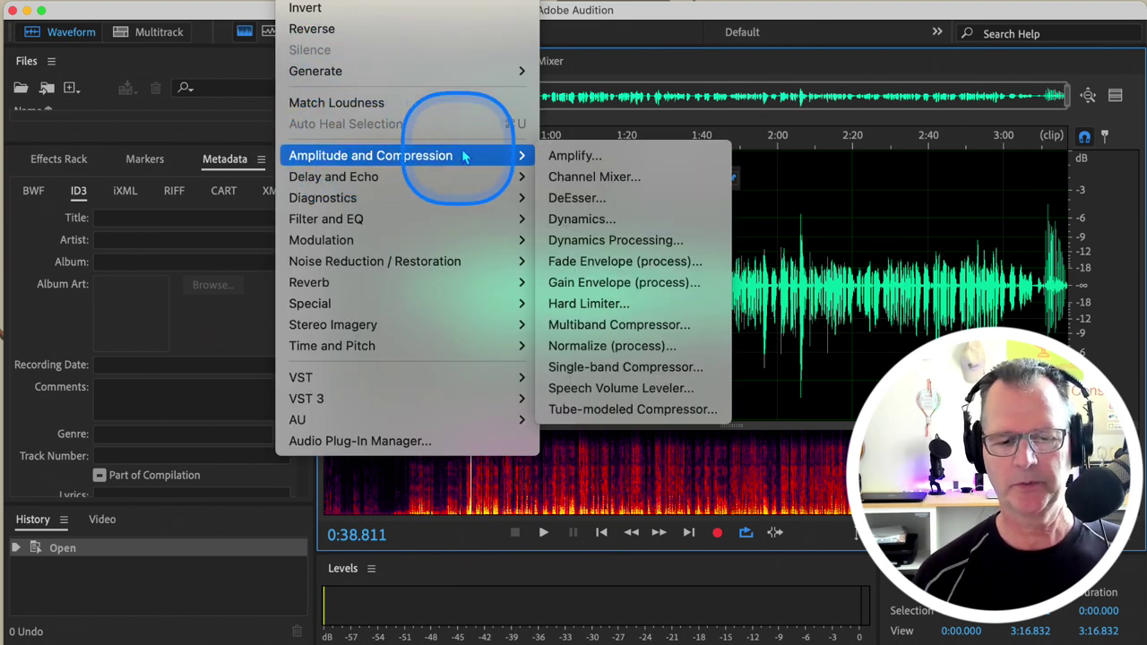
{"action": "left_click", "coordinate": [564, 224]}
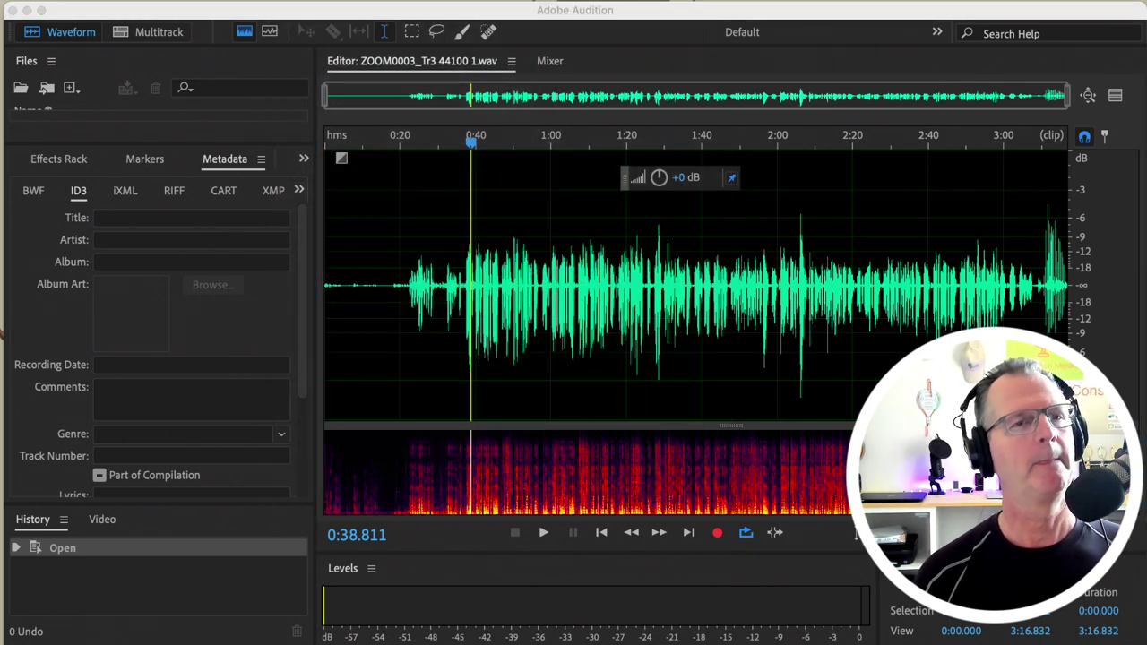
{"action": "left_click_drag", "start_coordinate": [794, 102], "coordinate": [814, 101]}
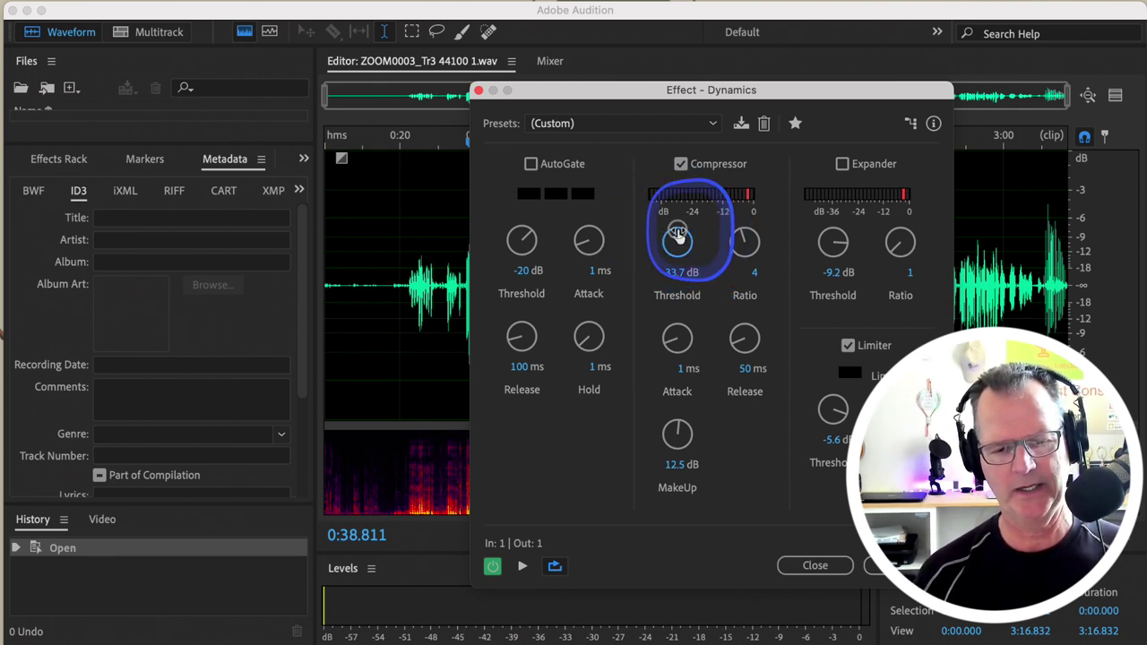
{"action": "left_click_drag", "start_coordinate": [678, 236], "coordinate": [783, 281]}
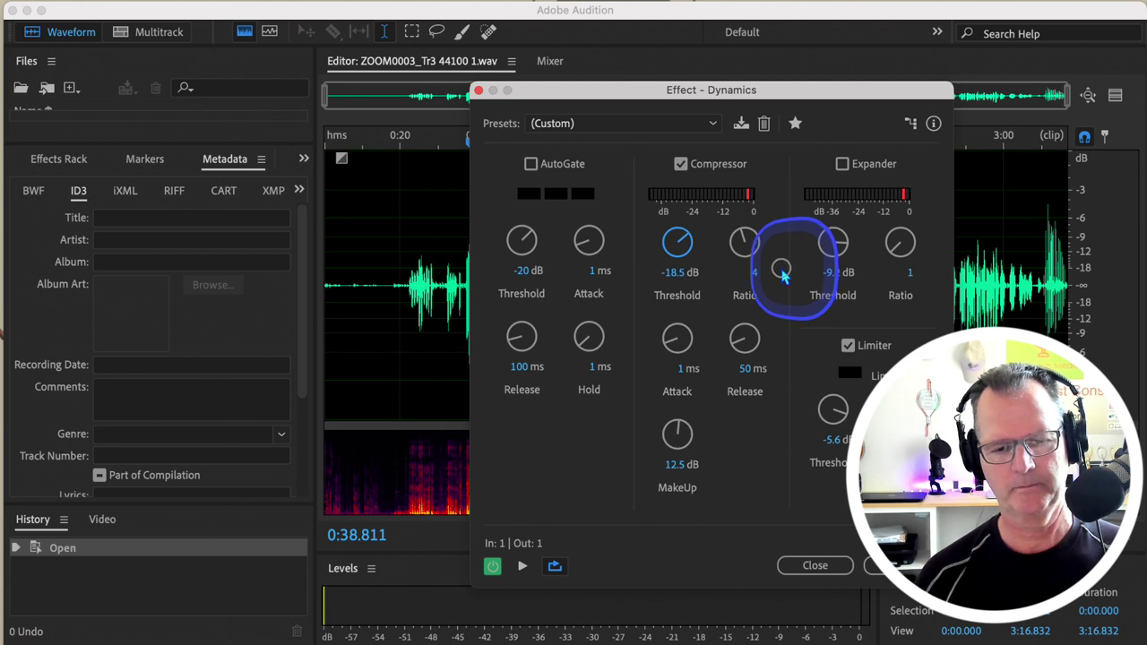
{"action": "left_click_drag", "start_coordinate": [782, 276], "coordinate": [780, 276]}
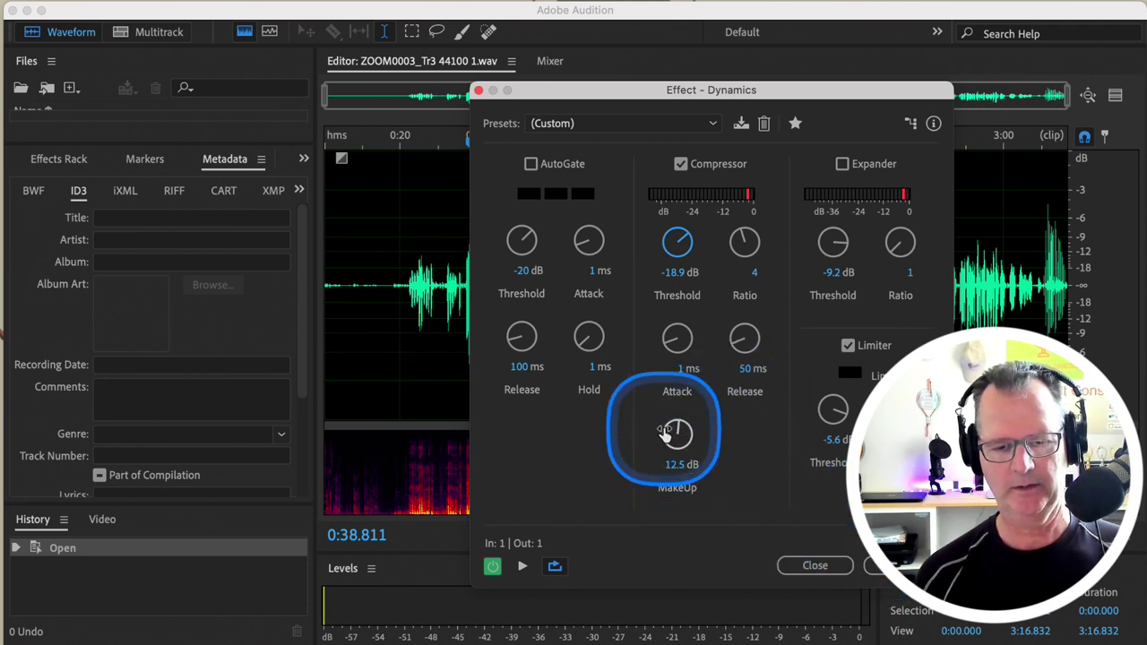
{"action": "left_click_drag", "start_coordinate": [678, 431], "coordinate": [657, 459]}
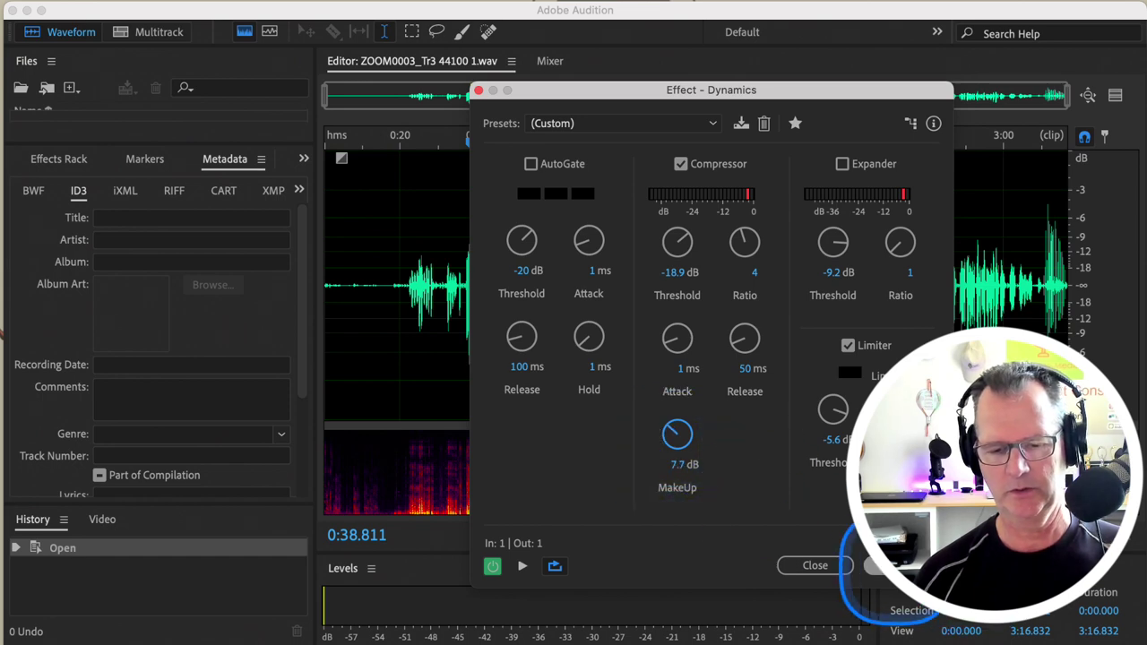
Apply the Dynamics compression to ZOOM0003_Tr3 44100 1.wav
{"action": "left_click", "coordinate": [883, 566]}
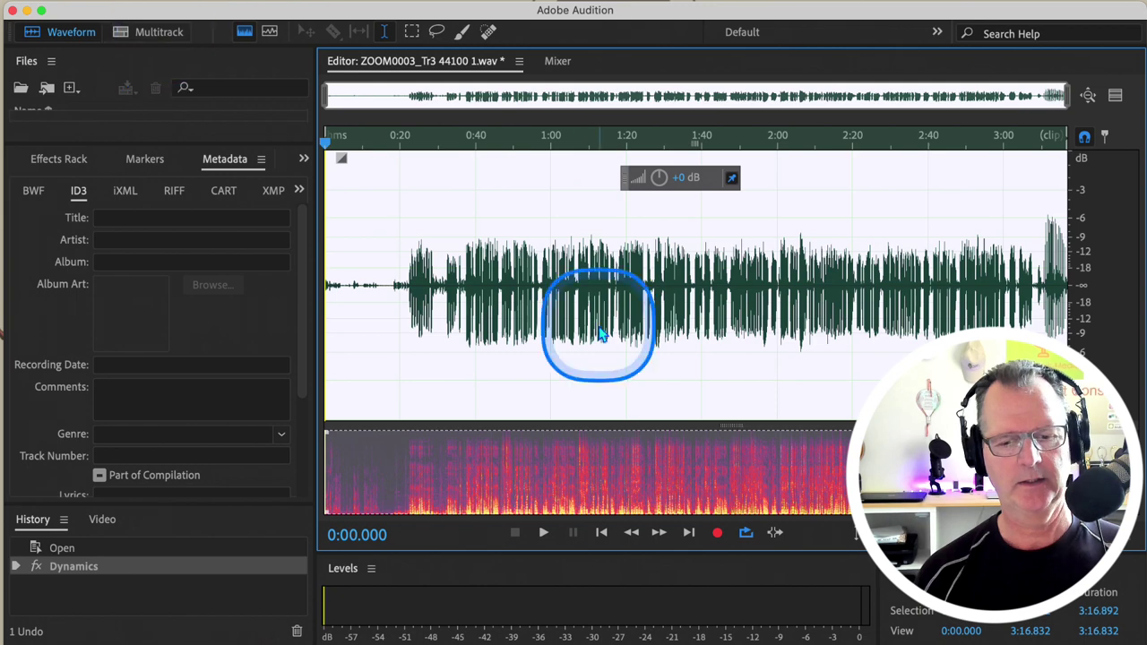
In the multitrack session, play Track 1 from about 0:45, then undo a trial -4.8 dB clip gain
{"action": "left_click", "coordinate": [170, 34]}
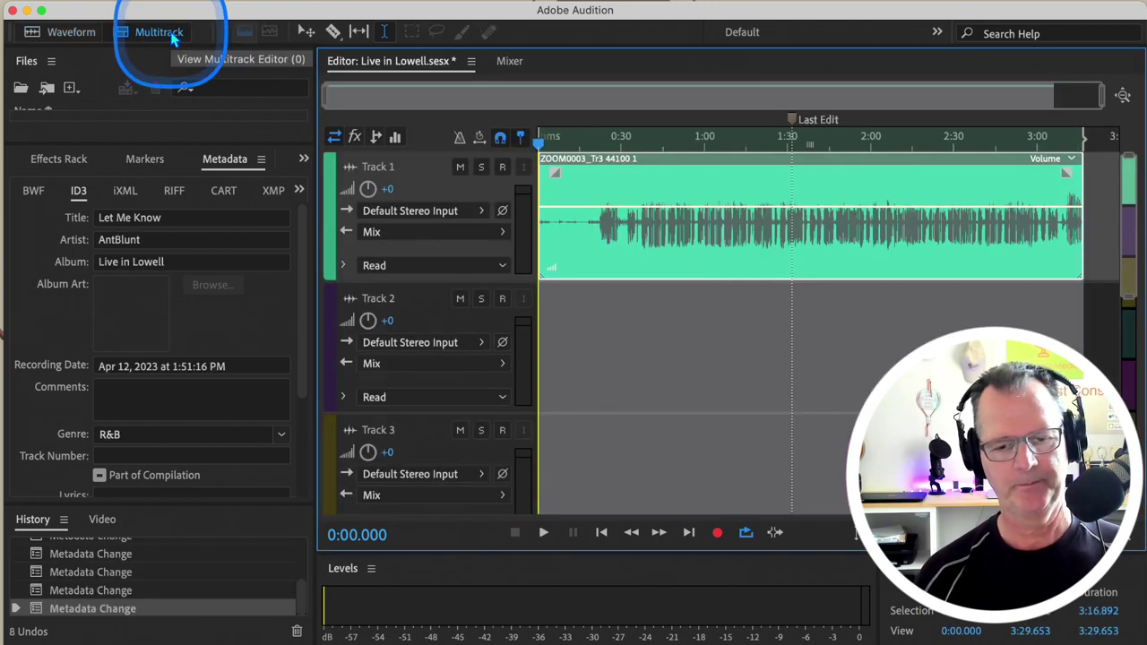
{"action": "left_click", "coordinate": [590, 267]}
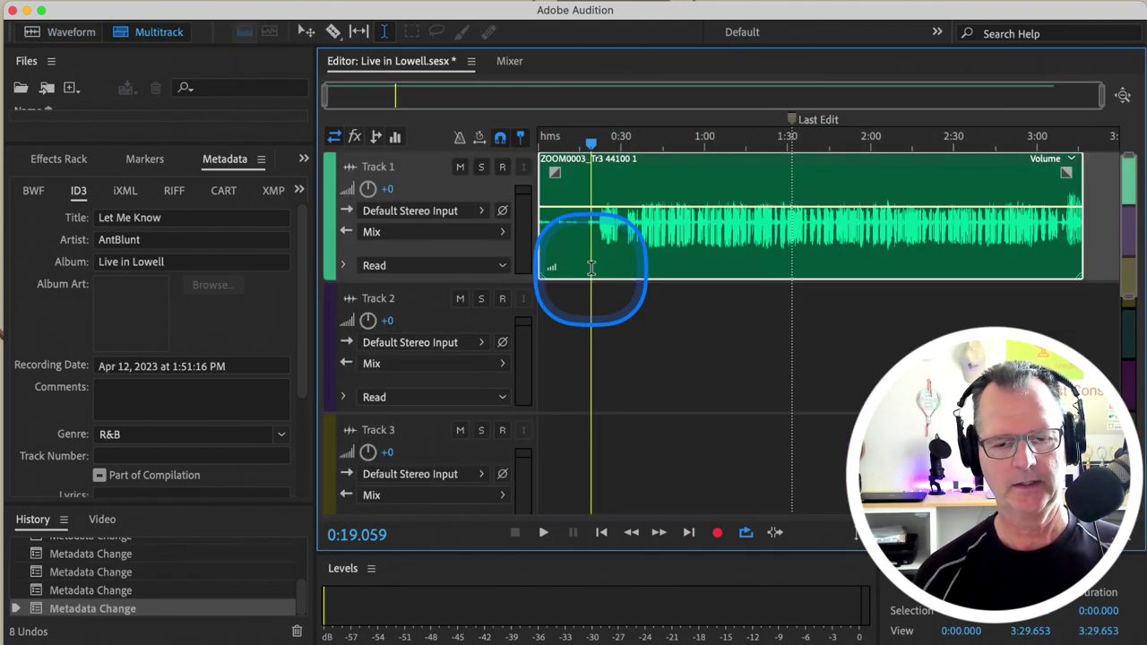
{"action": "left_click", "coordinate": [664, 173]}
{"action": "key", "text": "space"}
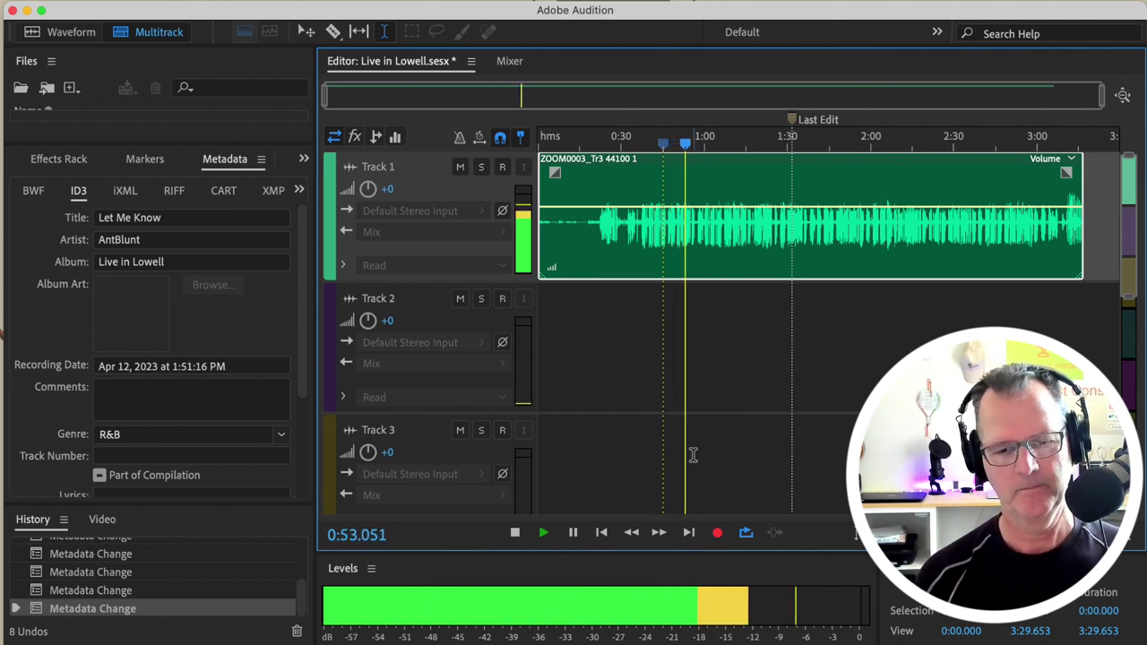
{"action": "key", "text": "space"}
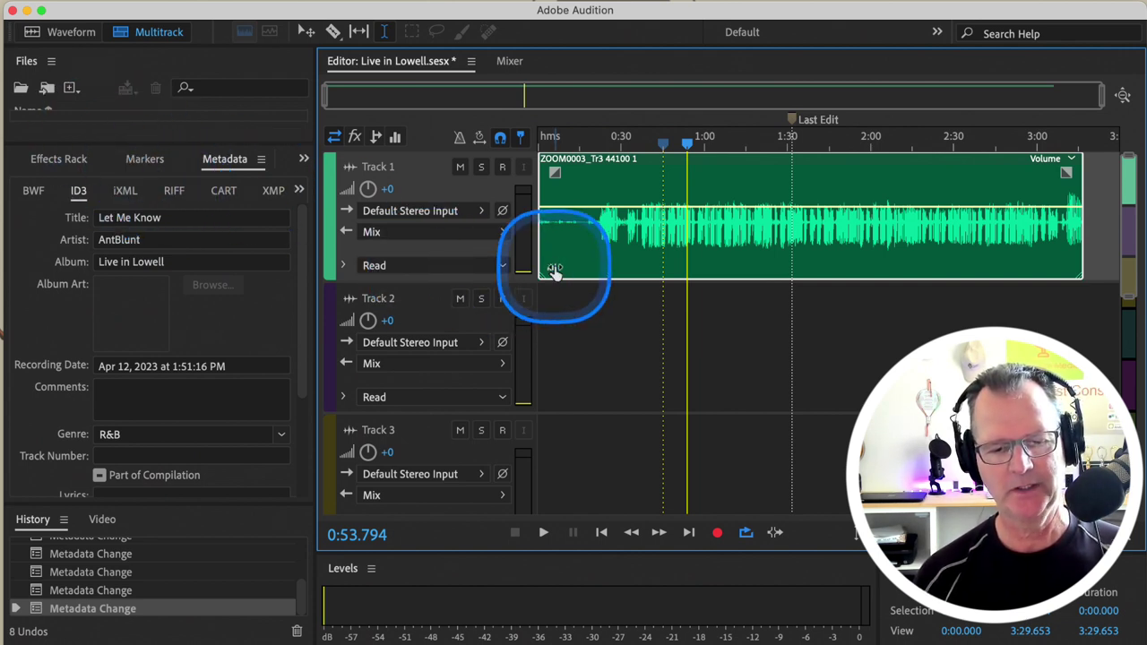
{"action": "left_click_drag", "start_coordinate": [554, 274], "coordinate": [544, 268]}
{"action": "key", "text": "super+z"}
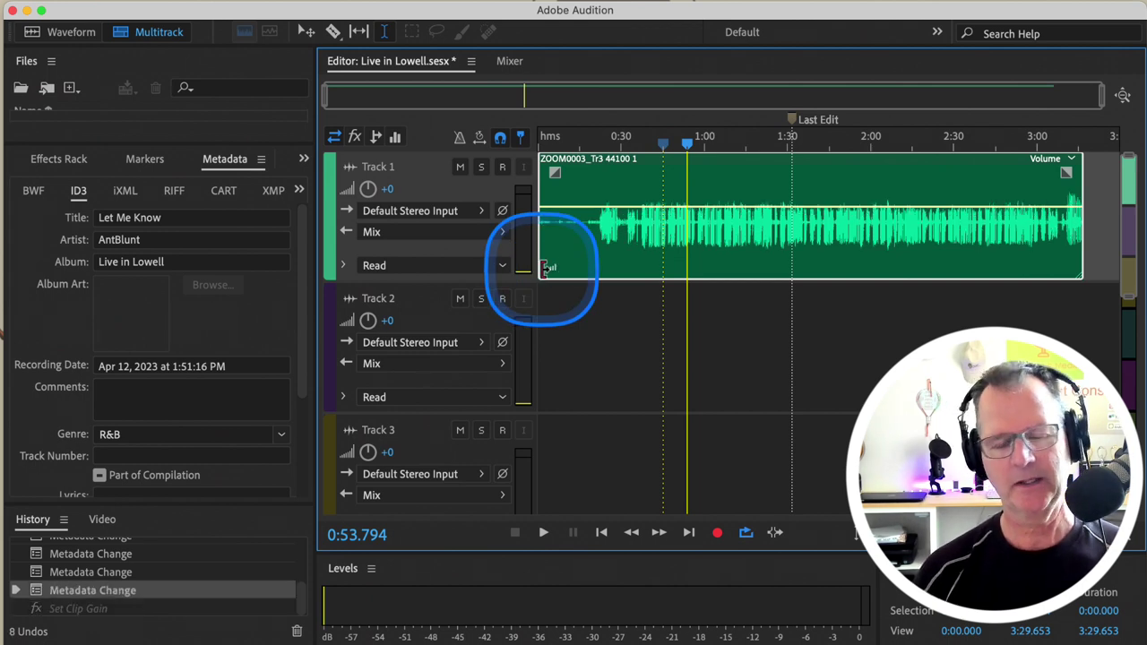
Show Track 1's Effects Rack and bring up slot 1's Amplitude and Compression effects
{"action": "left_click", "coordinate": [89, 159]}
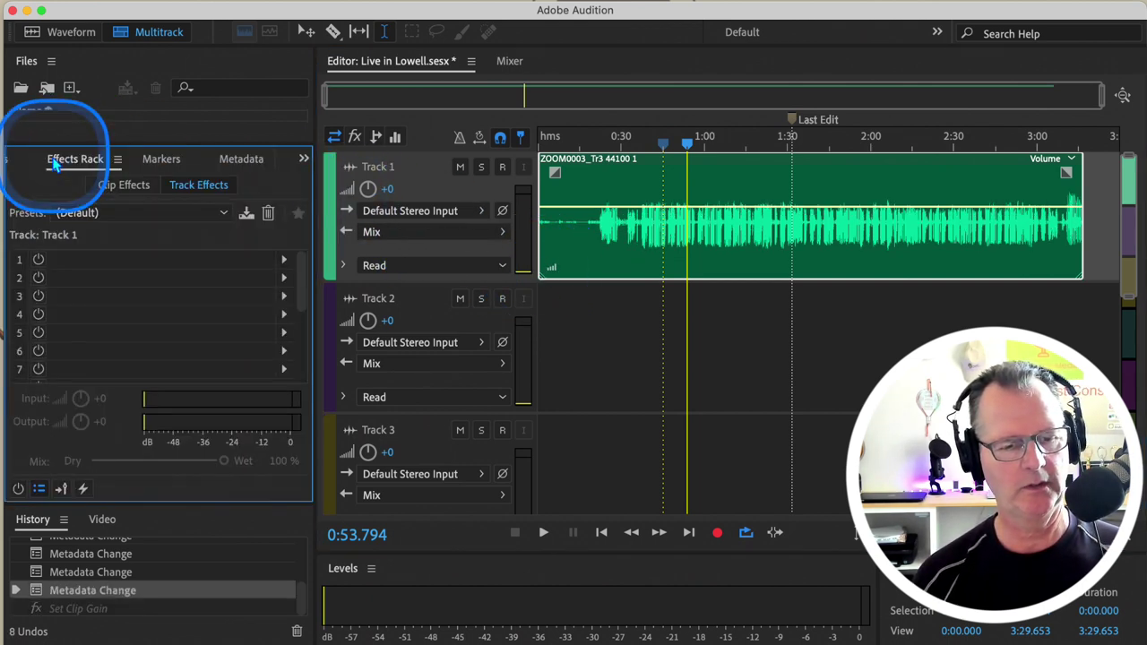
{"action": "left_click", "coordinate": [284, 263]}
{"action": "mouse_move", "coordinate": [406, 339]}
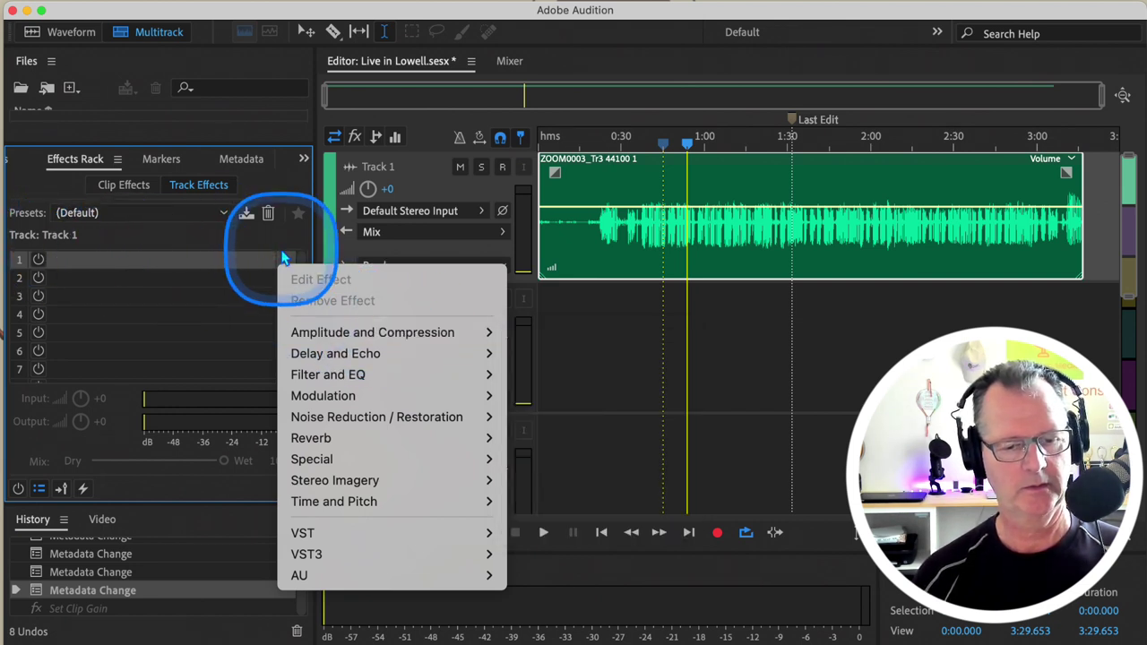
{"action": "mouse_move", "coordinate": [315, 339]}
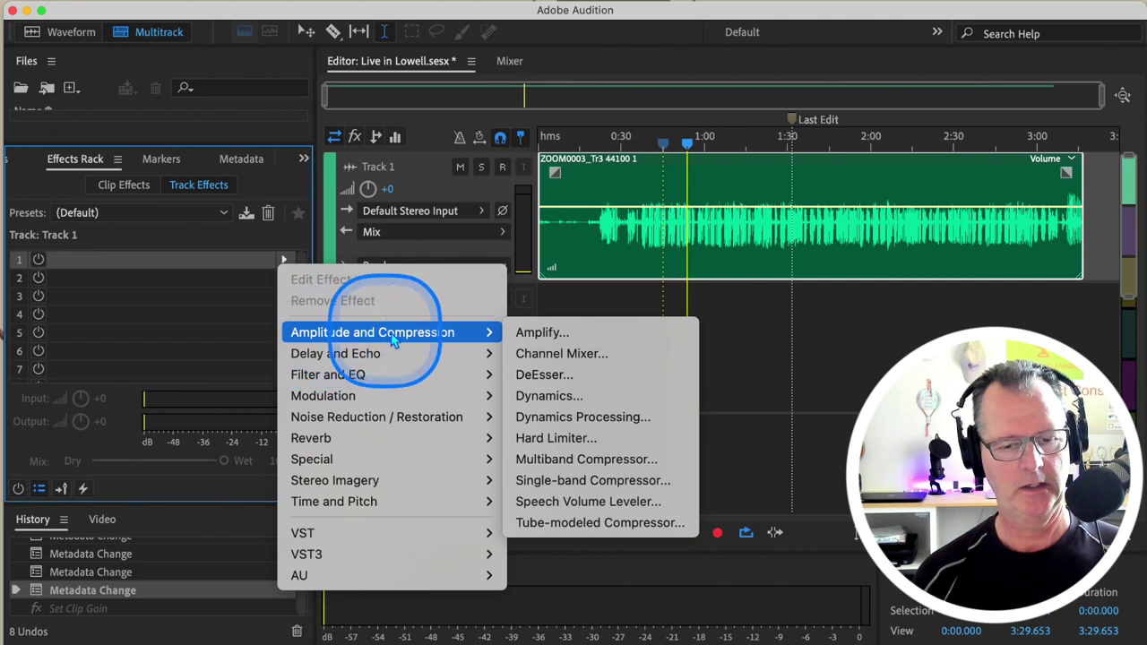
Add a Hard Limiter at -12.0 dB maximum amplitude to slot 1 and preview from 1:37
{"action": "left_click", "coordinate": [538, 438]}
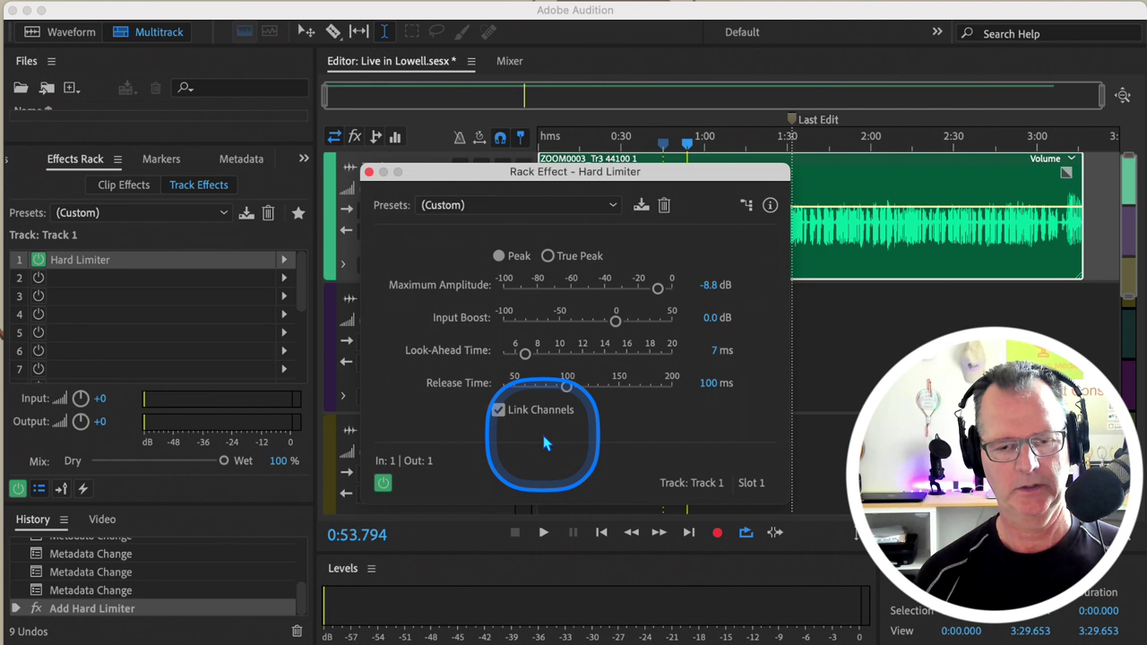
{"action": "left_click", "coordinate": [708, 285]}
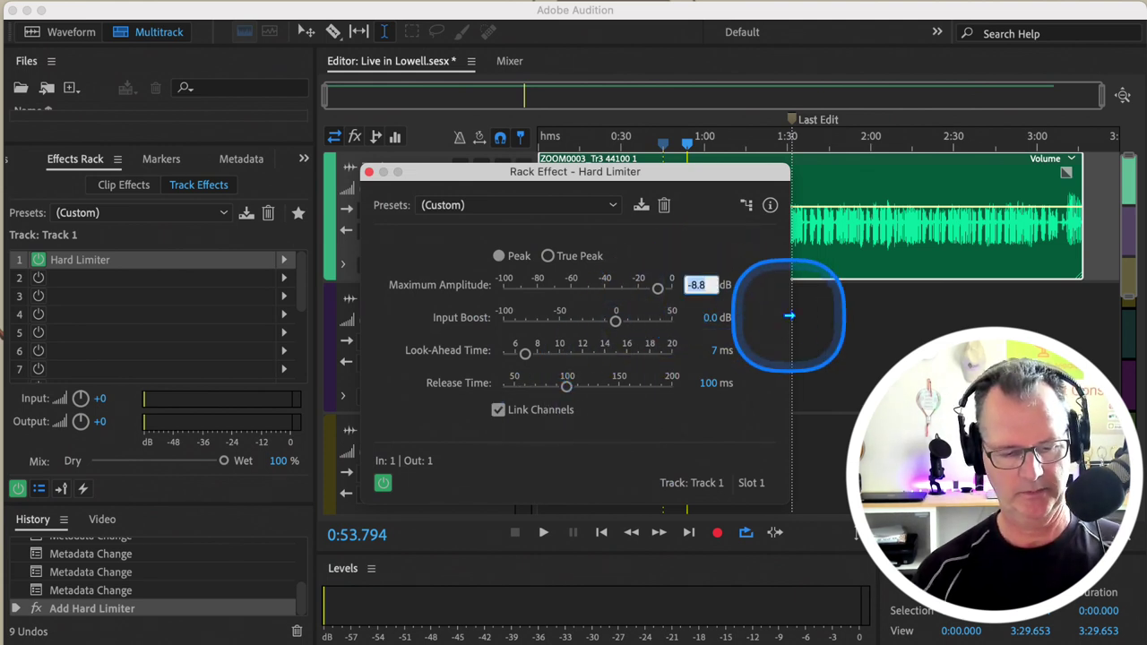
{"action": "left_click", "coordinate": [789, 316]}
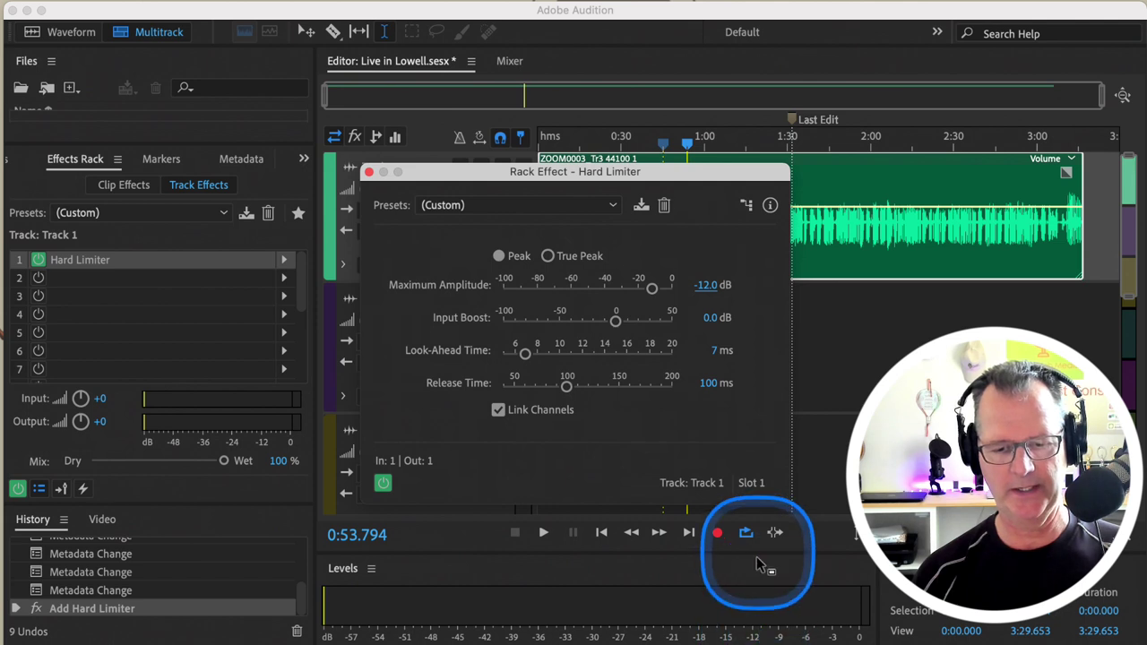
{"action": "left_click", "coordinate": [810, 141]}
{"action": "key", "text": "space"}
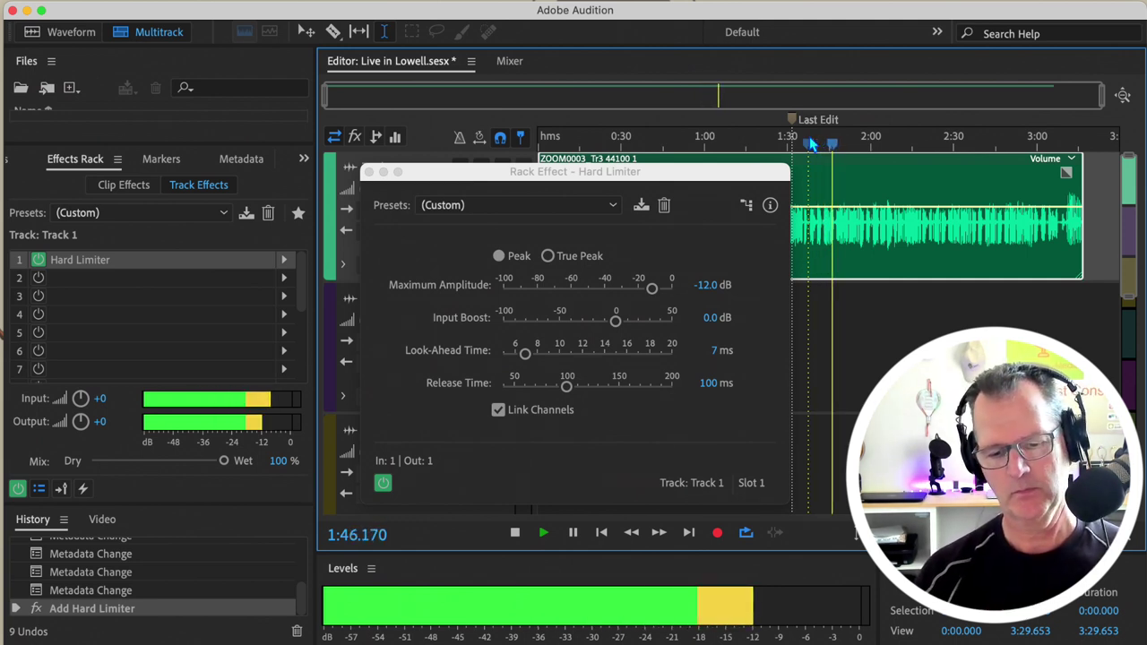
{"action": "key", "text": "space"}
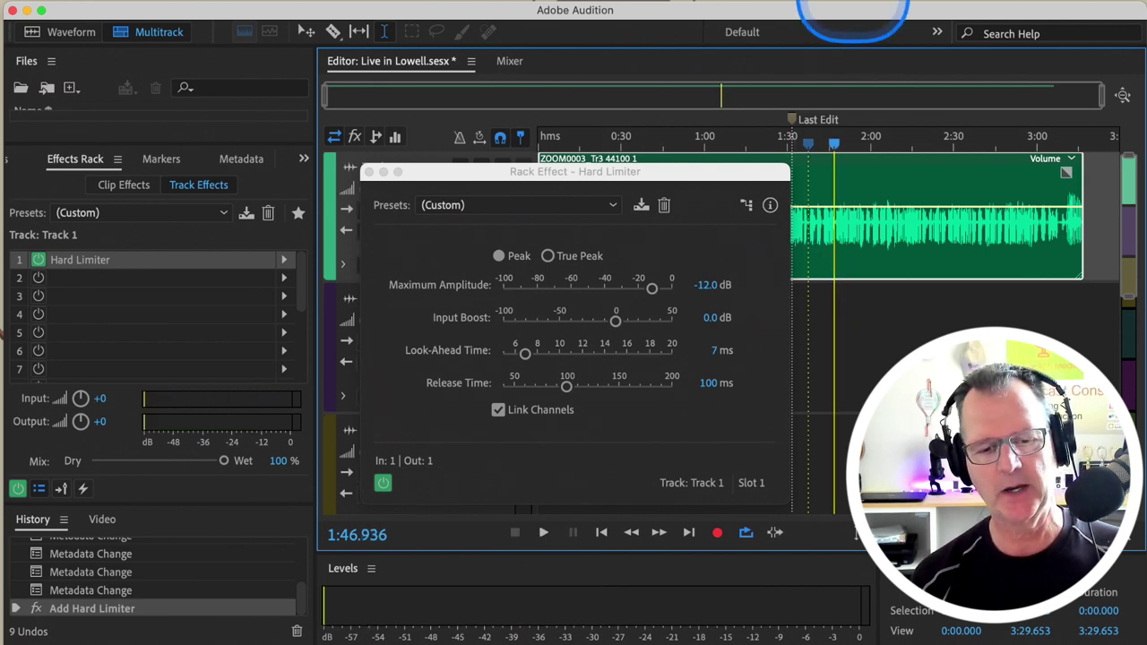
Compare the Hard Limiter bypassed and active while playing from 2:00, leaving it on
{"action": "left_click", "coordinate": [369, 173]}
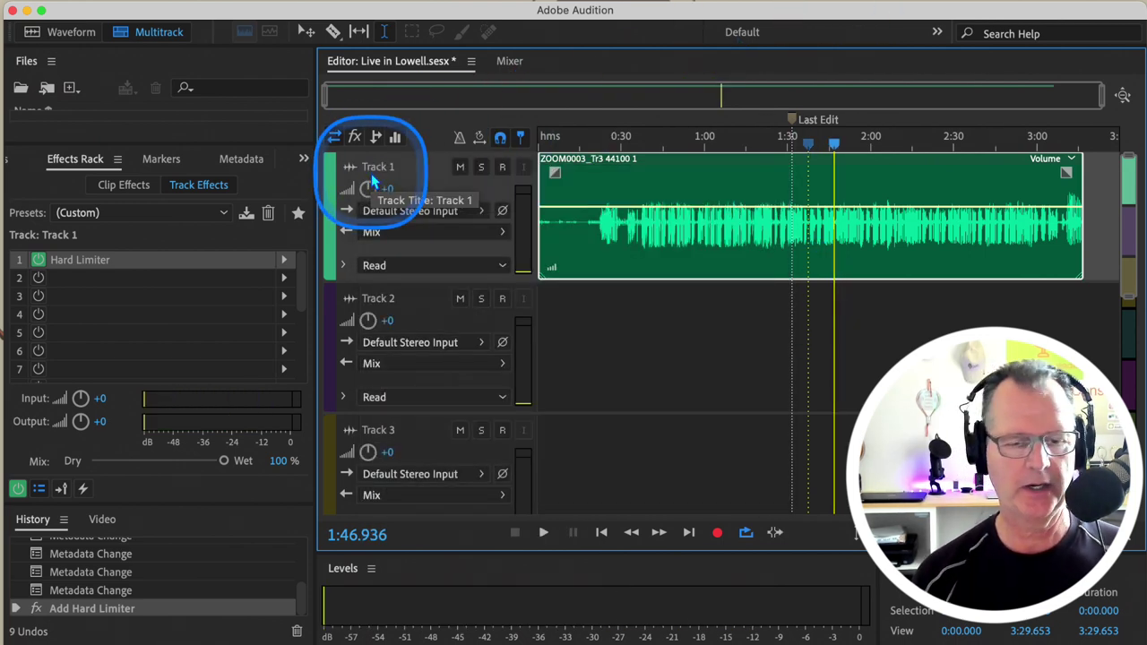
{"action": "left_click", "coordinate": [38, 260]}
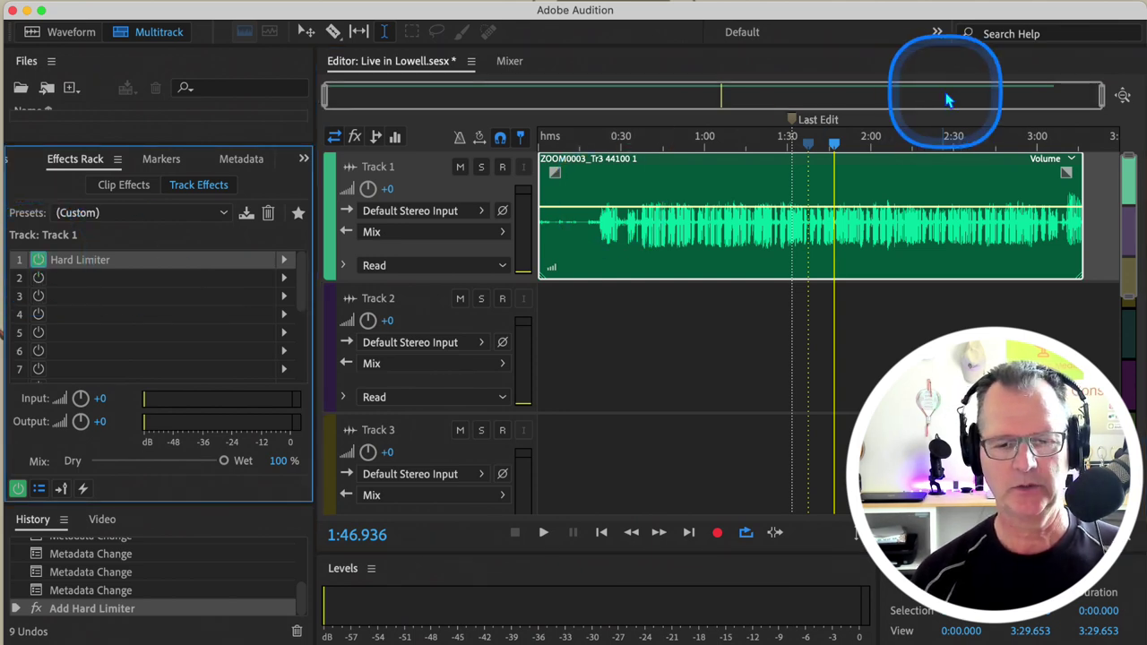
{"action": "left_click", "coordinate": [871, 139]}
{"action": "key", "text": "space"}
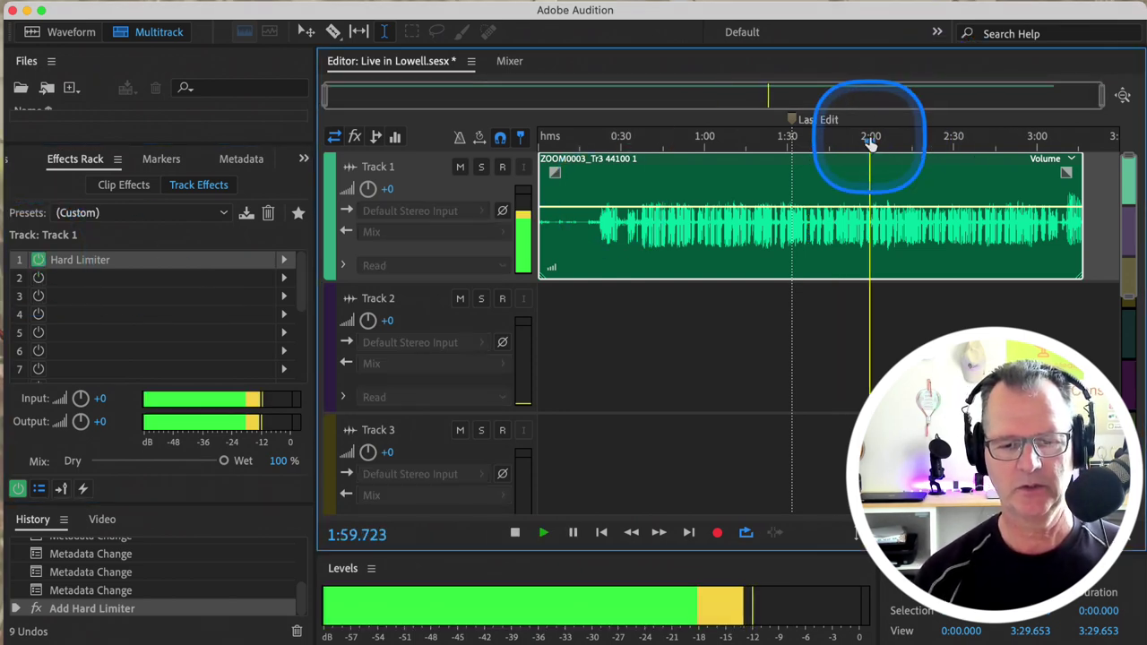
{"action": "left_click", "coordinate": [38, 260]}
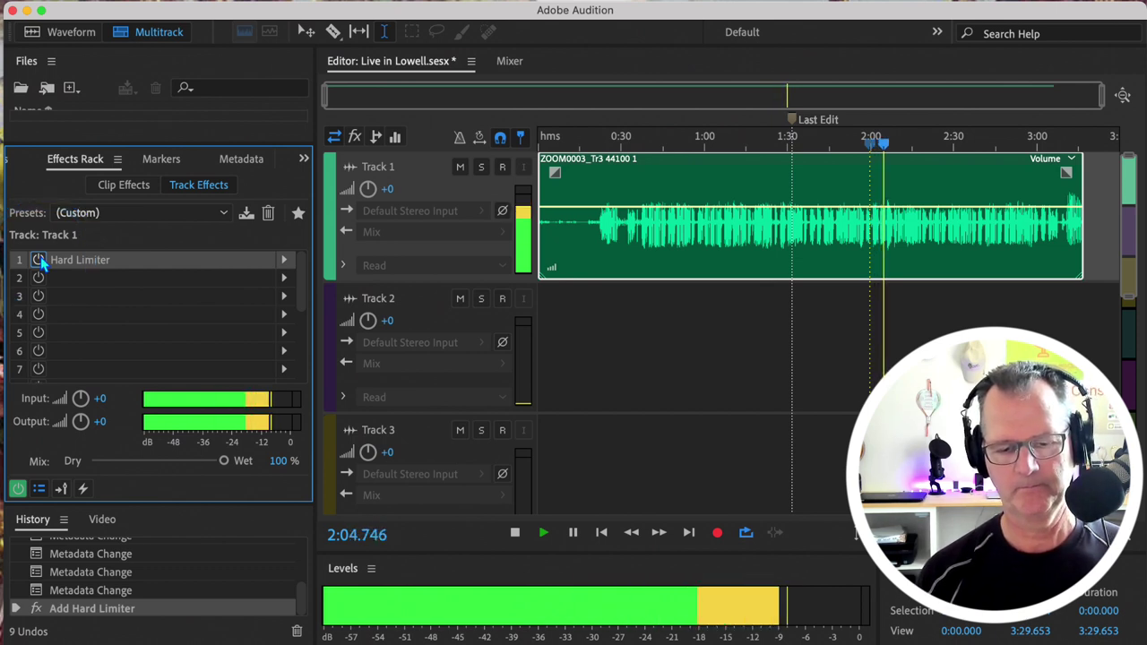
{"action": "left_click", "coordinate": [39, 260]}
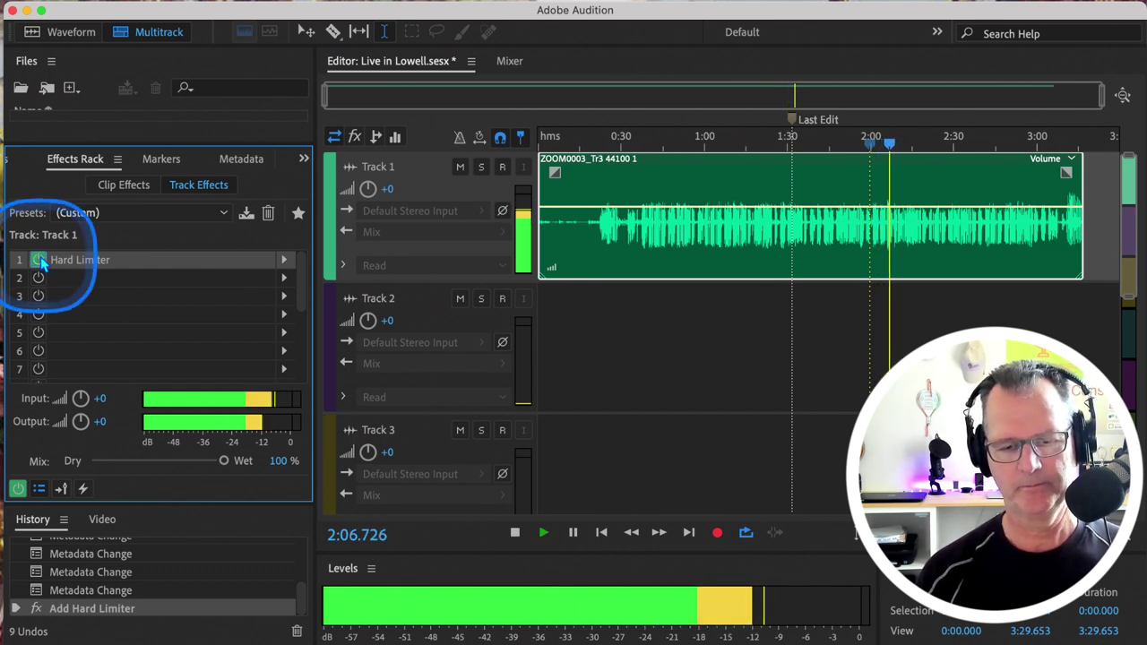
{"action": "key", "text": "space"}
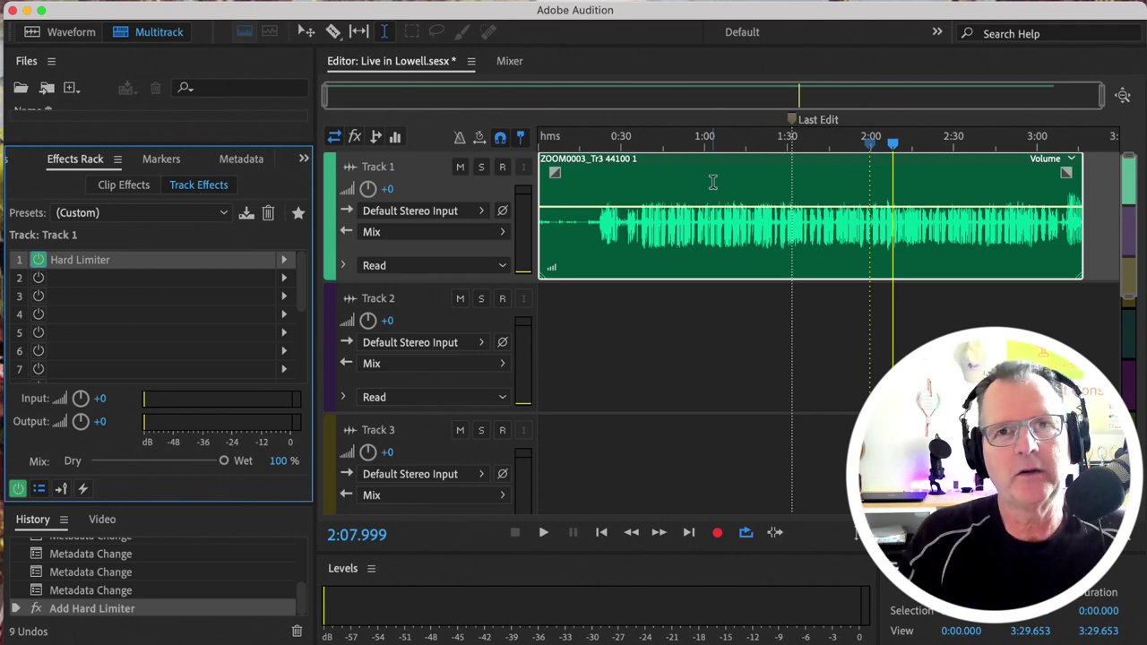
Play Track 1's opening, undo a slight clip volume drop, then replay from about 0:13
{"action": "left_click", "coordinate": [562, 180]}
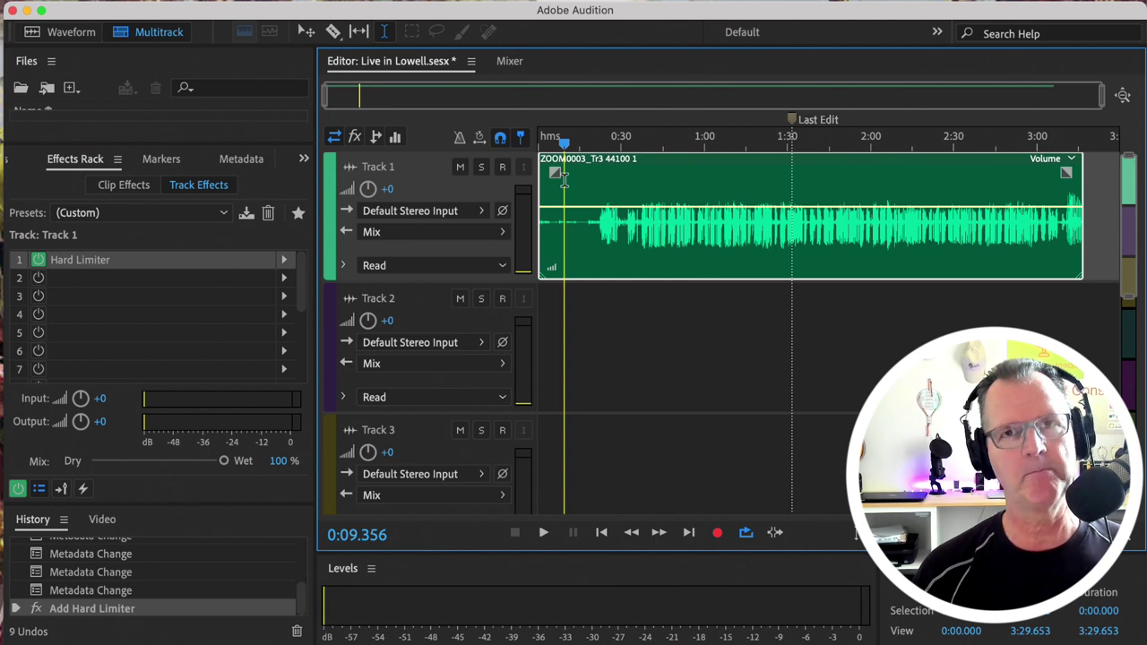
{"action": "key", "text": "space"}
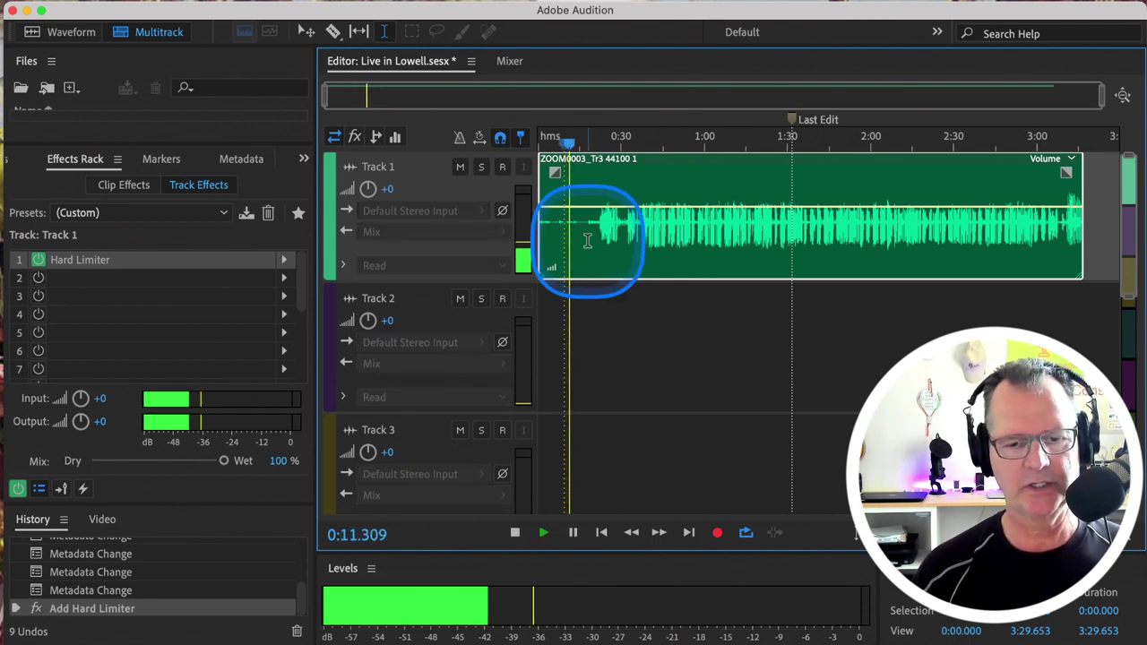
{"action": "left_click_drag", "start_coordinate": [553, 268], "coordinate": [556, 270]}
{"action": "key", "text": "space"}
{"action": "key", "text": "super+z"}
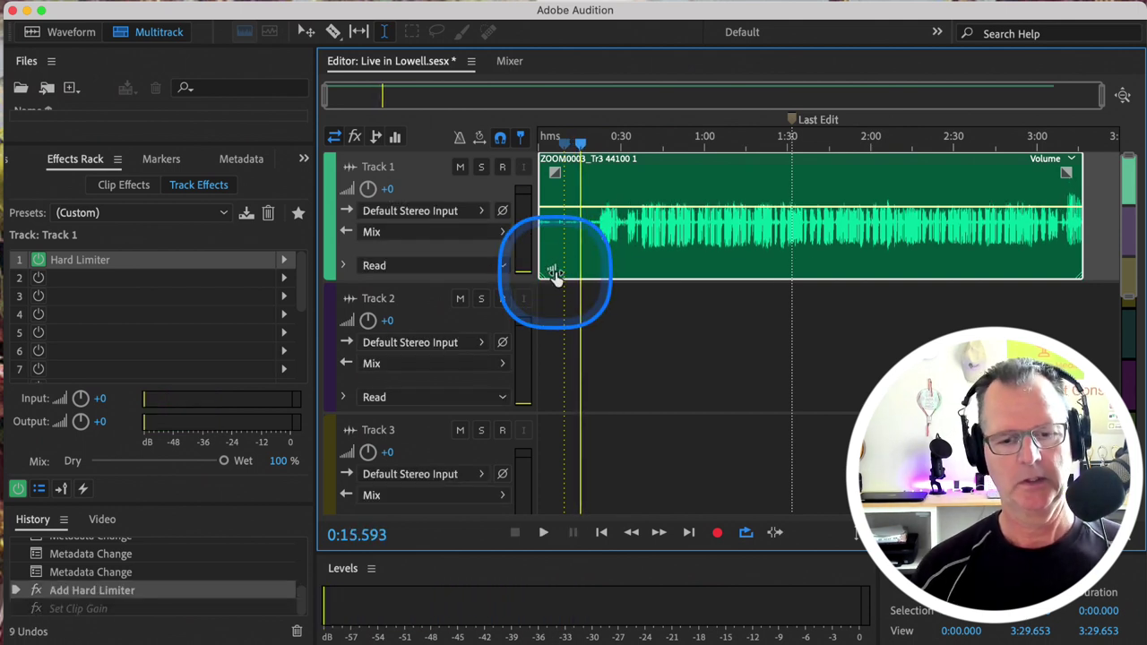
{"action": "left_click", "coordinate": [574, 196]}
{"action": "key", "text": "space"}
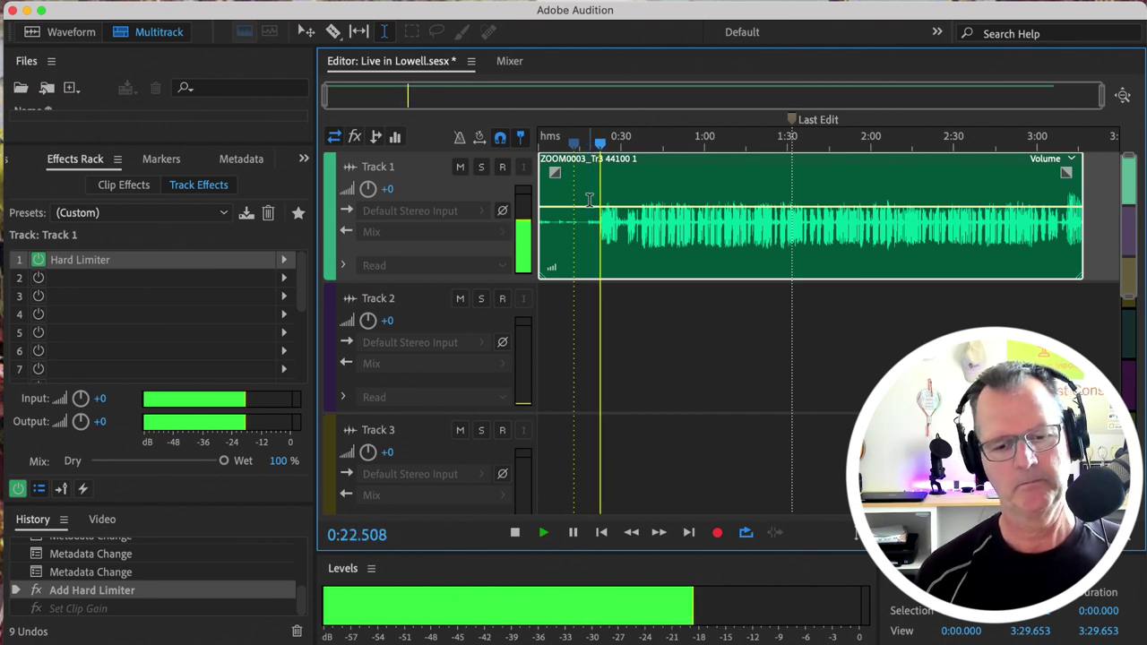
{"action": "key", "text": "space"}
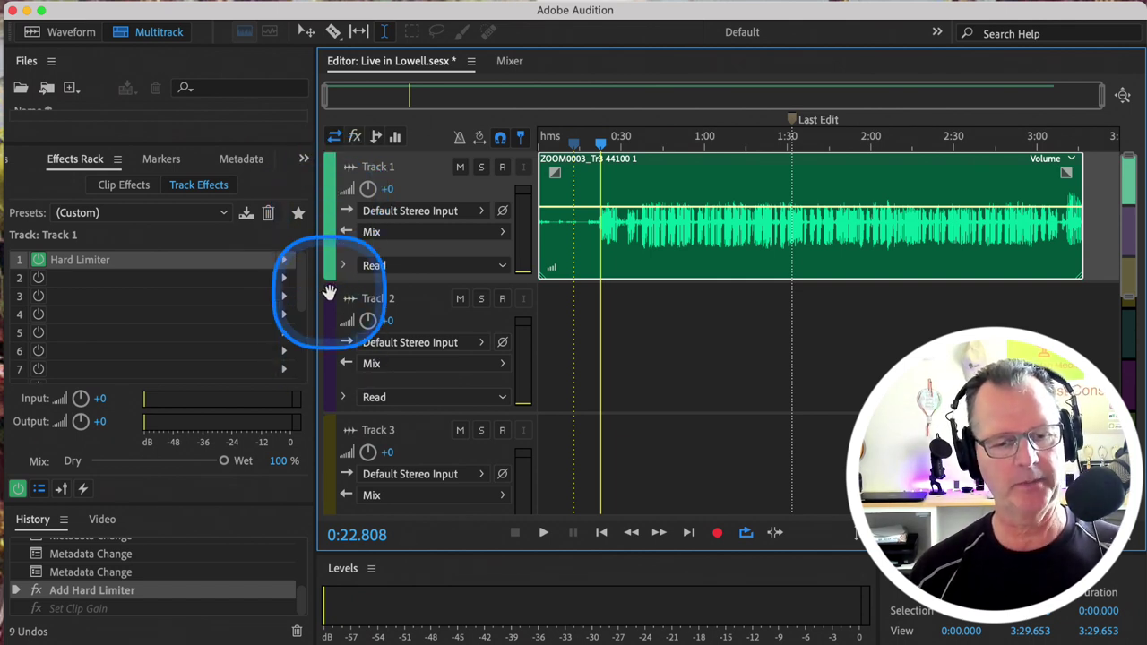
Select Track 1 and put Studio Reverb in its second effect slot
{"action": "left_click", "coordinate": [329, 324]}
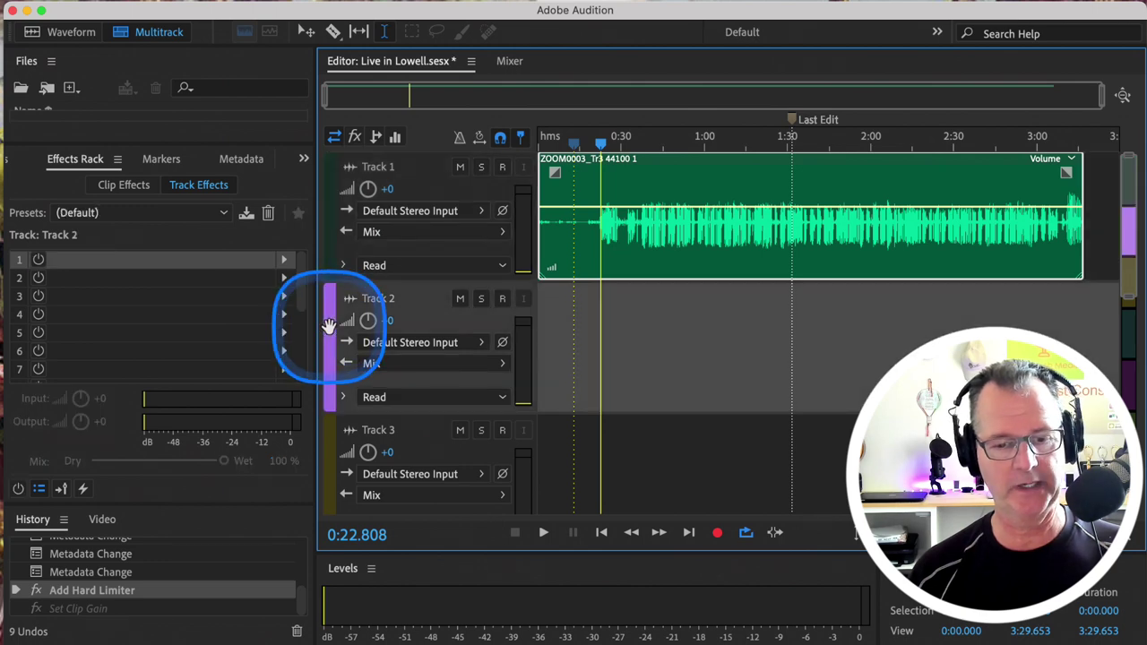
{"action": "left_click", "coordinate": [330, 445]}
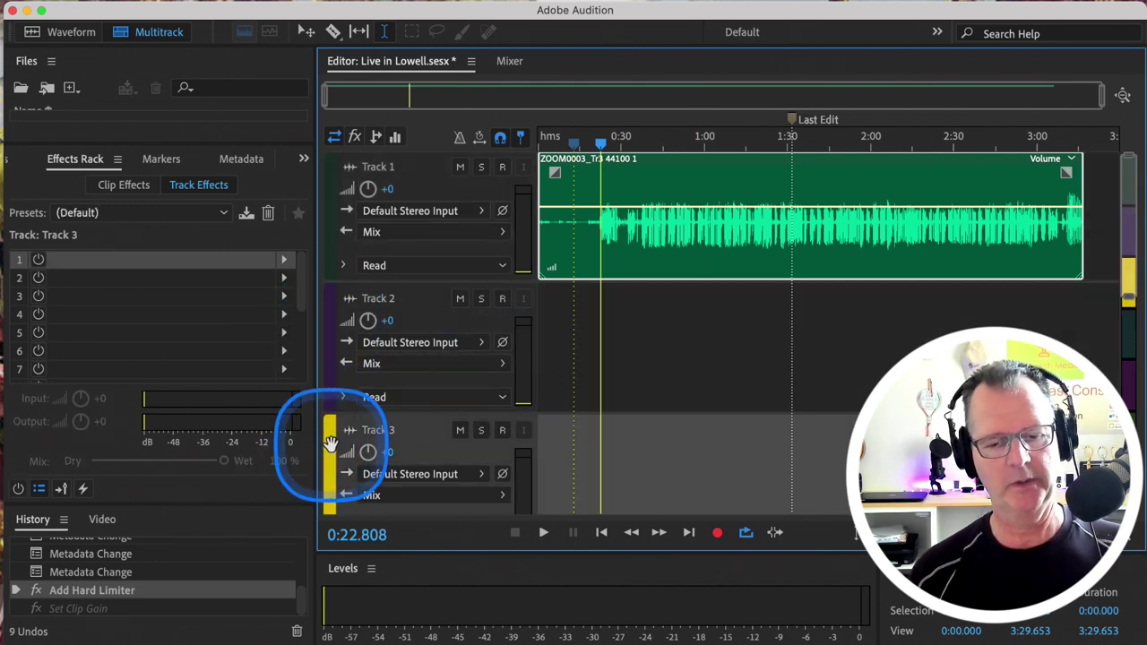
{"action": "left_click", "coordinate": [328, 213]}
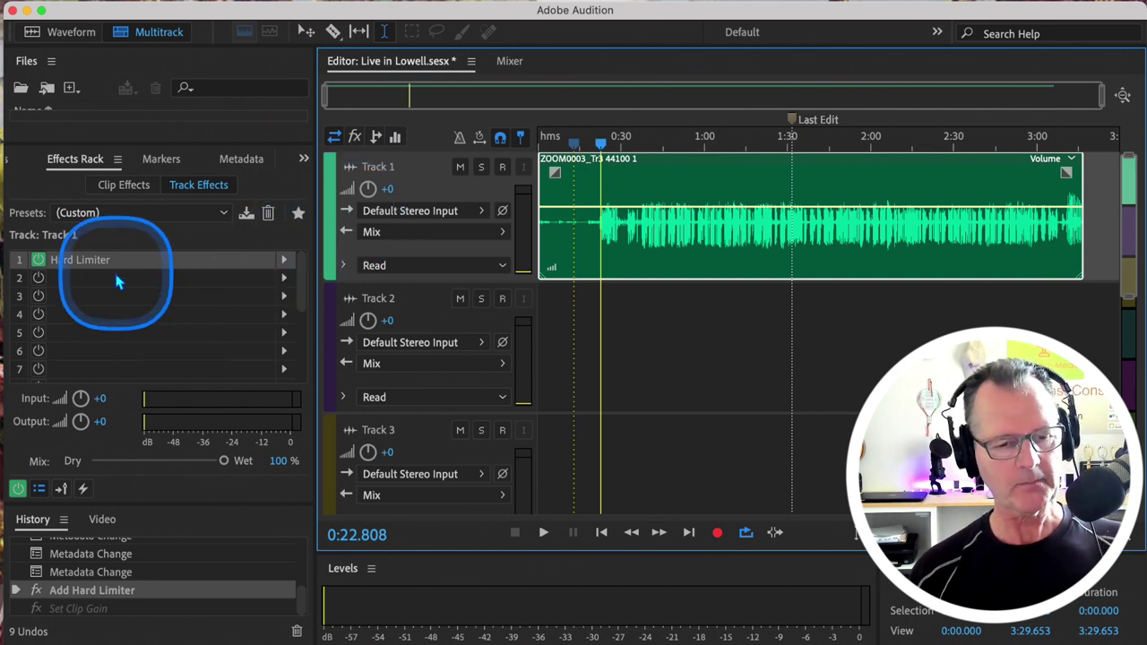
{"action": "left_click", "coordinate": [263, 283]}
{"action": "left_click", "coordinate": [284, 280]}
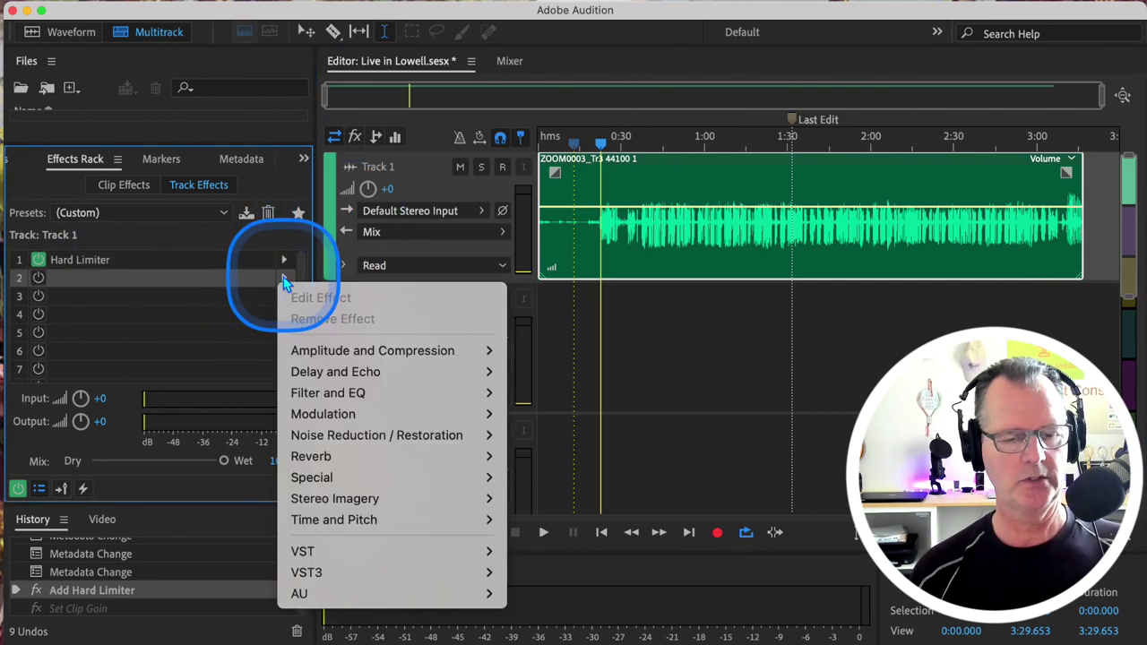
{"action": "mouse_move", "coordinate": [310, 456]}
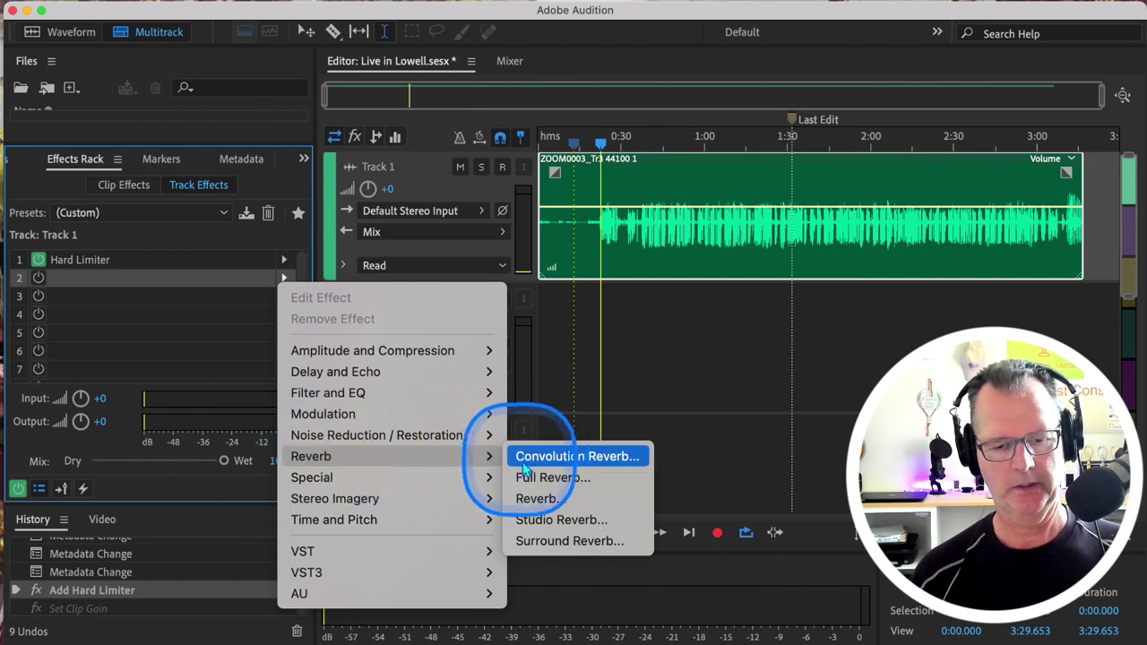
{"action": "left_click", "coordinate": [536, 520]}
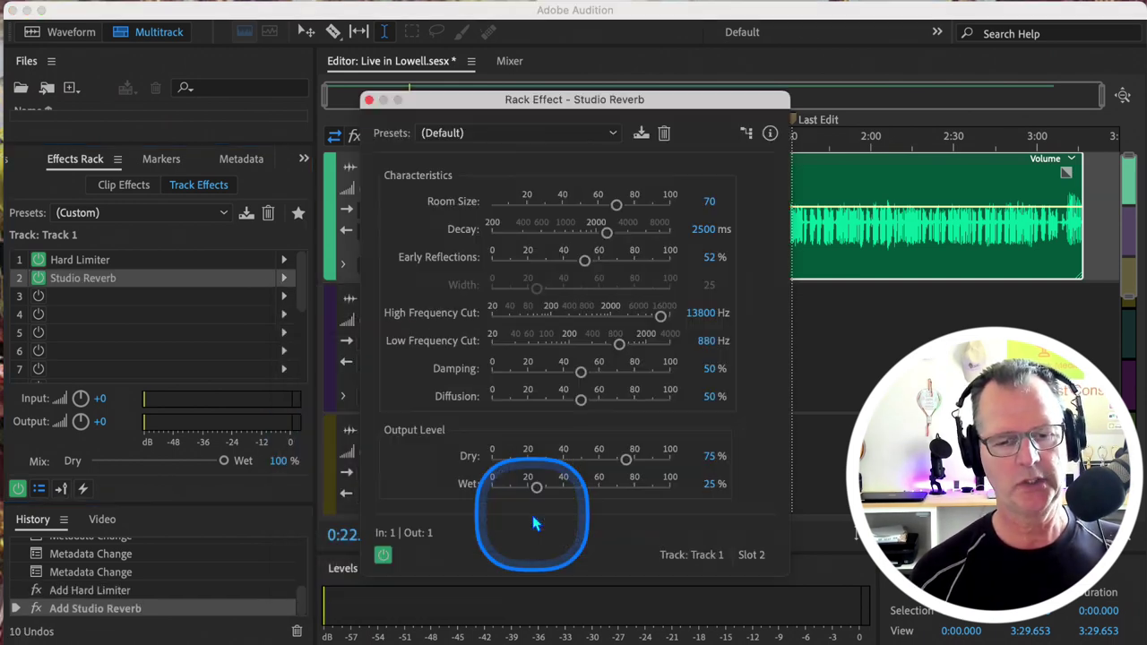
Load the Vocal Reverb (small) preset, giving Dry 70% and Wet 30%
{"action": "left_click", "coordinate": [615, 134]}
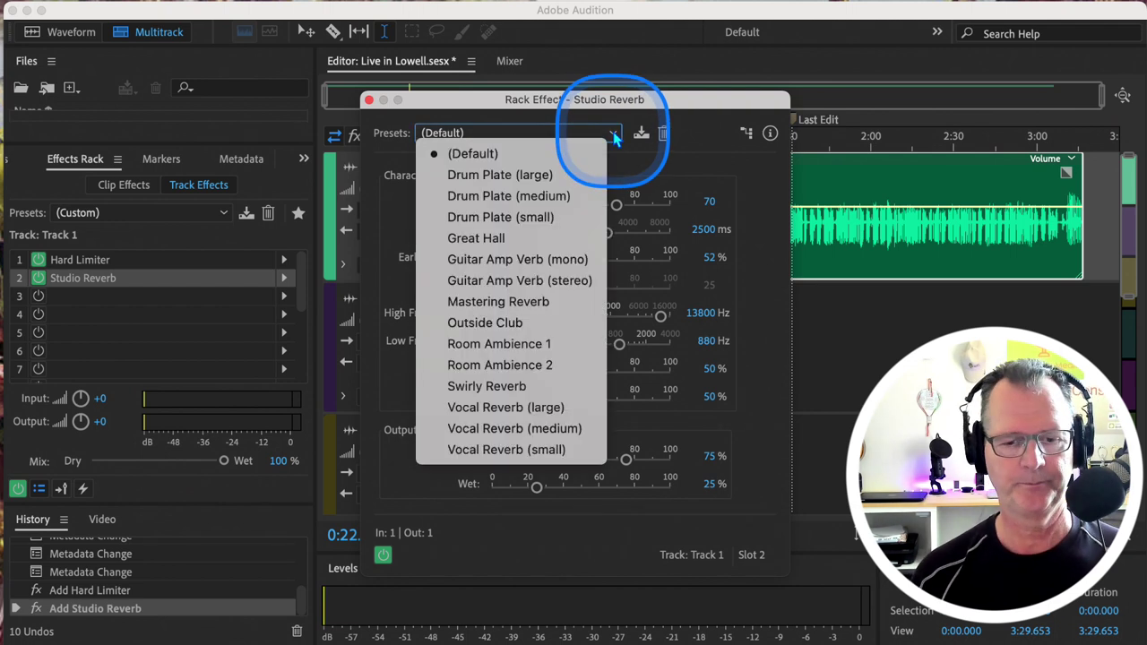
{"action": "left_click", "coordinate": [481, 450]}
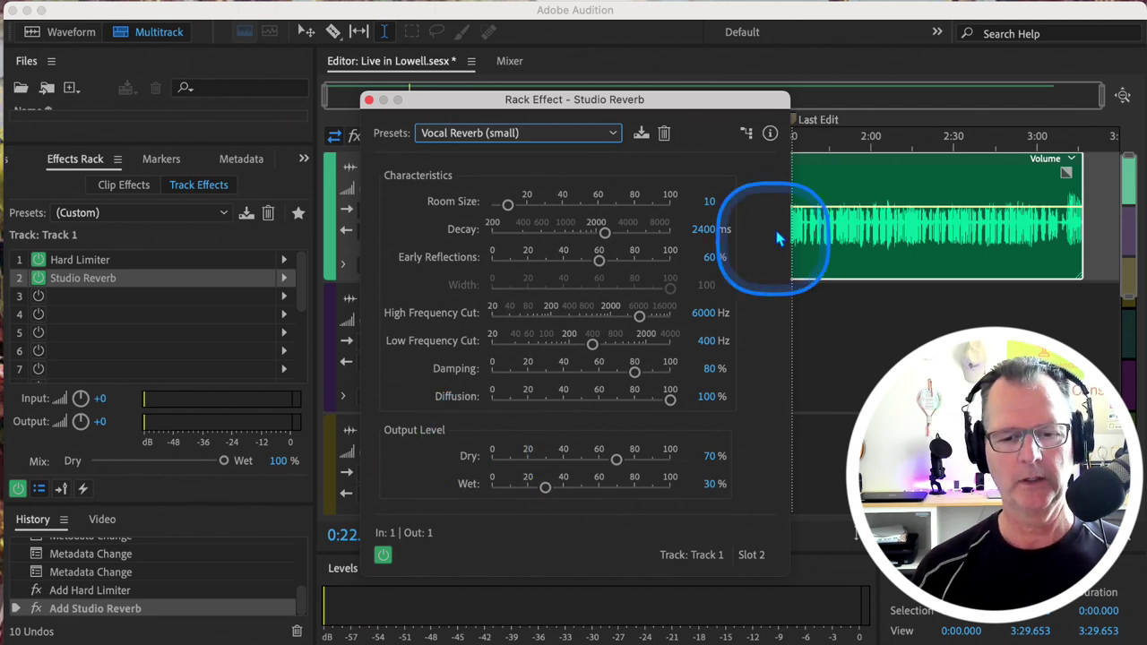
Move the Studio Reverb window aside and play Track 1 with the small vocal reverb
{"action": "left_click_drag", "start_coordinate": [628, 104], "coordinate": [398, 70]}
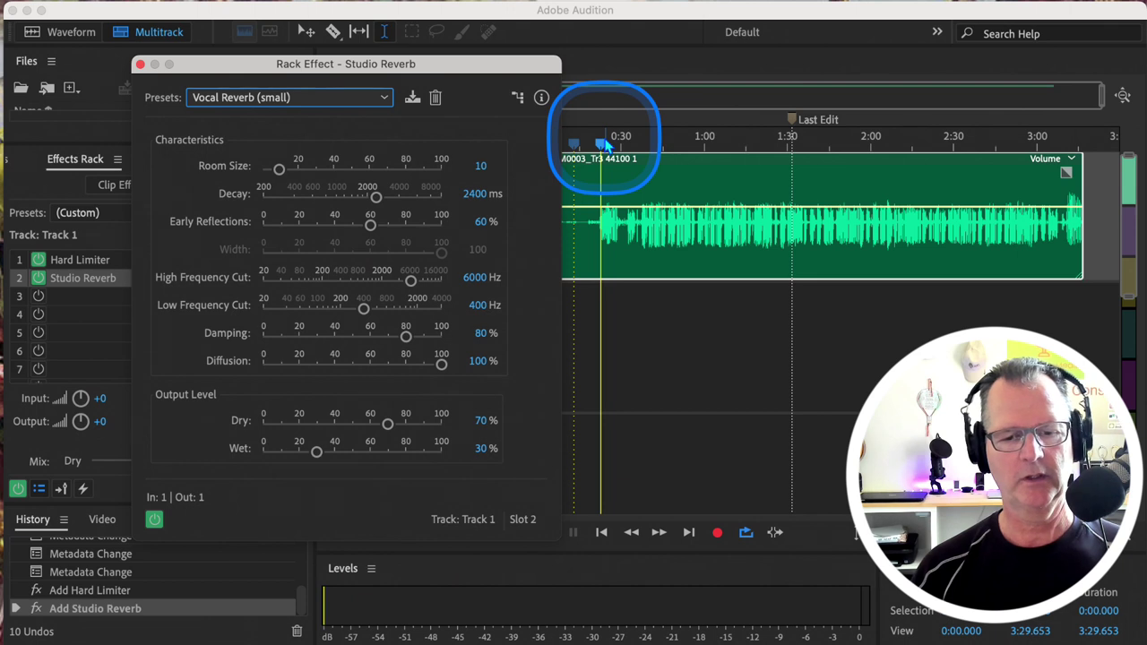
{"action": "key", "text": "space"}
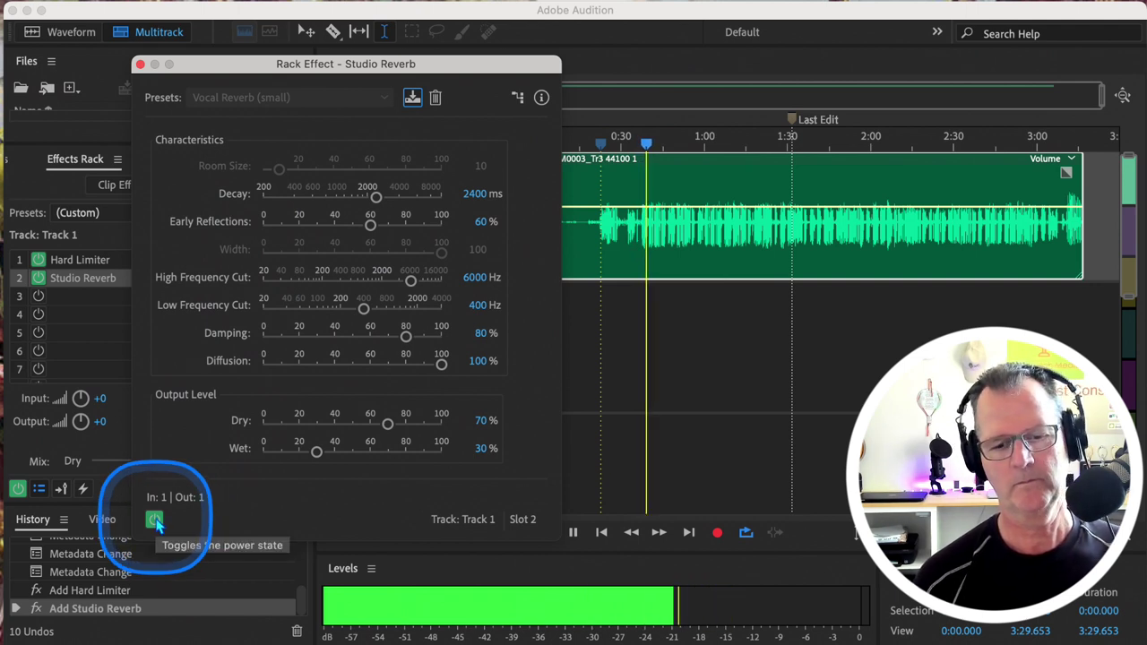
{"action": "key", "text": "space"}
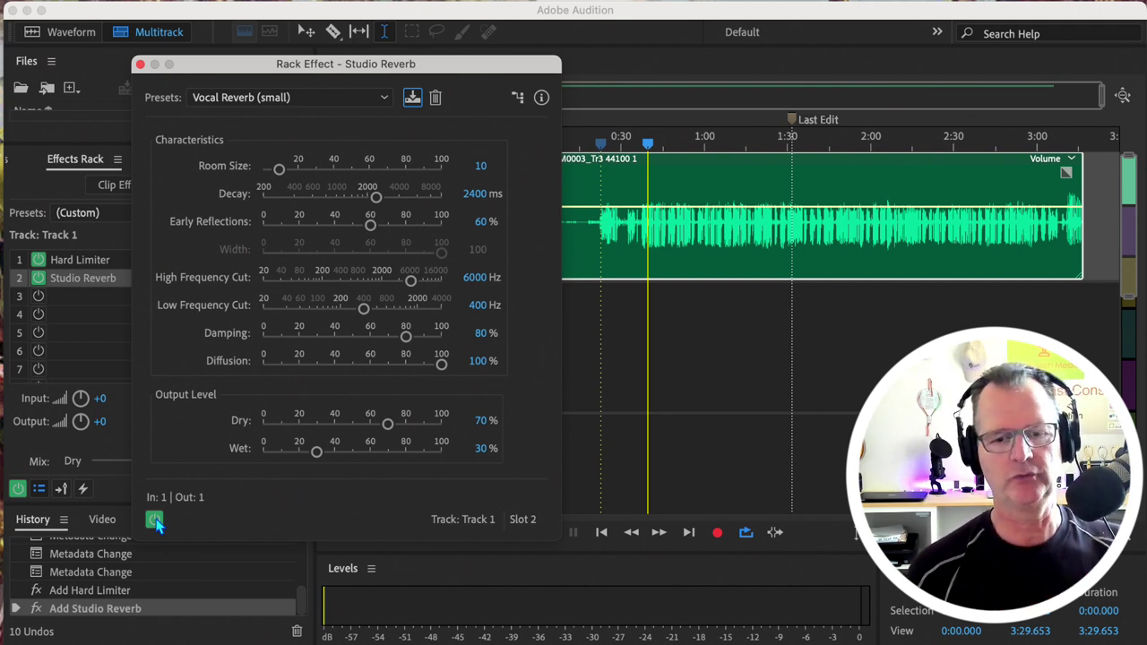
Replay Track 1 from about 0:58 to hear the reverb just before 1:00
{"action": "left_click", "coordinate": [687, 145]}
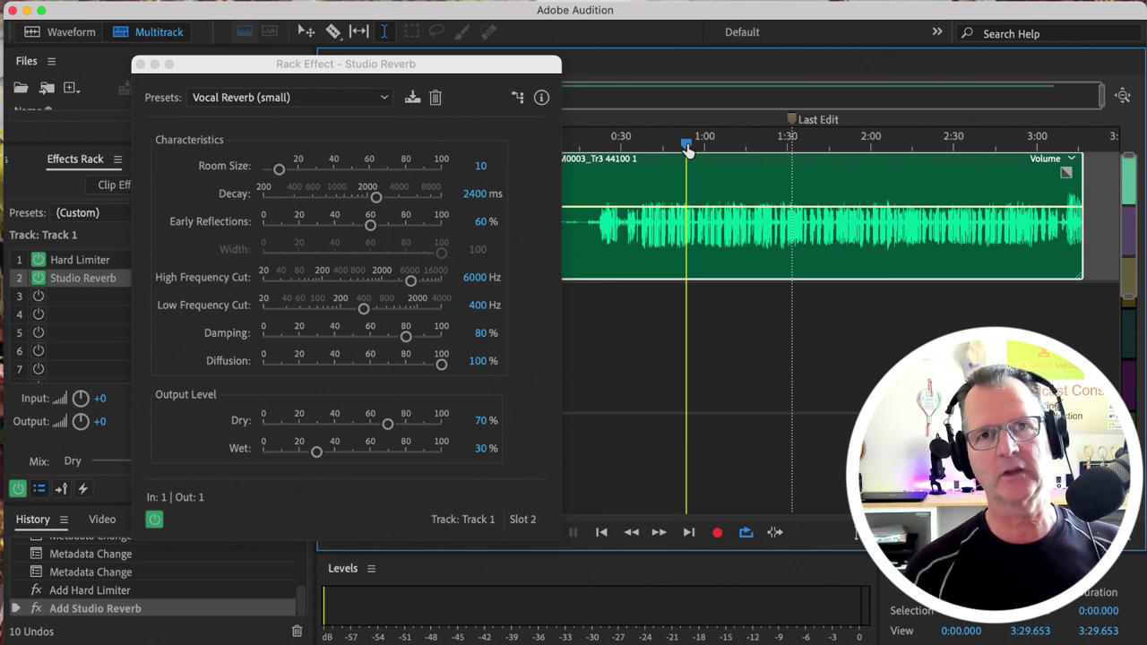
{"action": "key", "text": "space"}
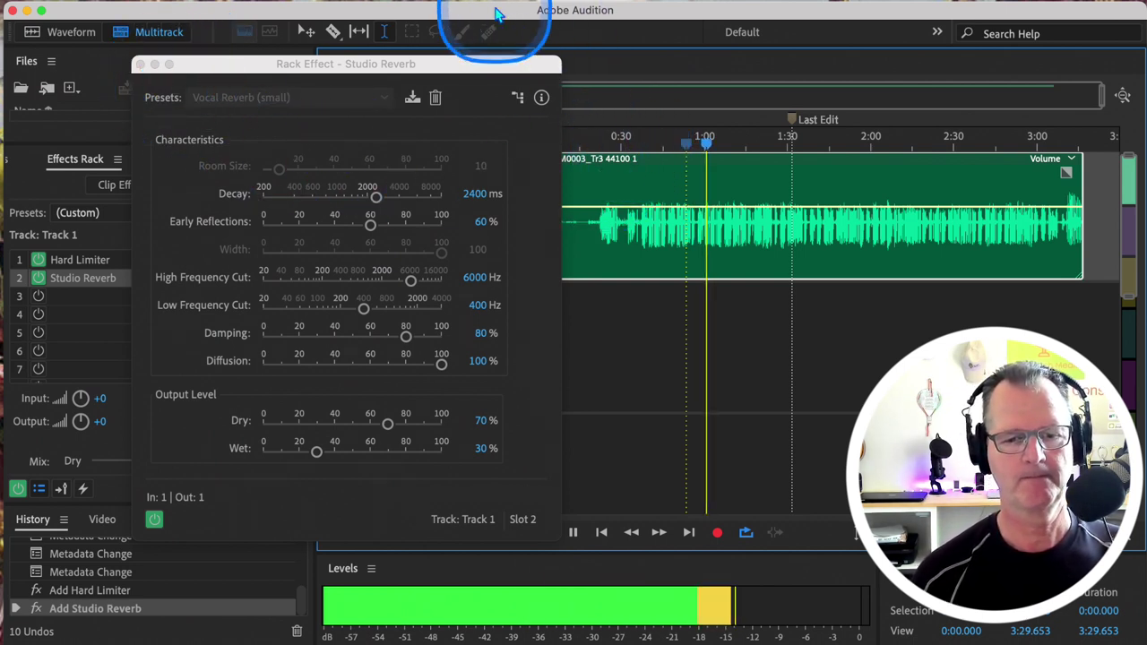
{"action": "key", "text": "space"}
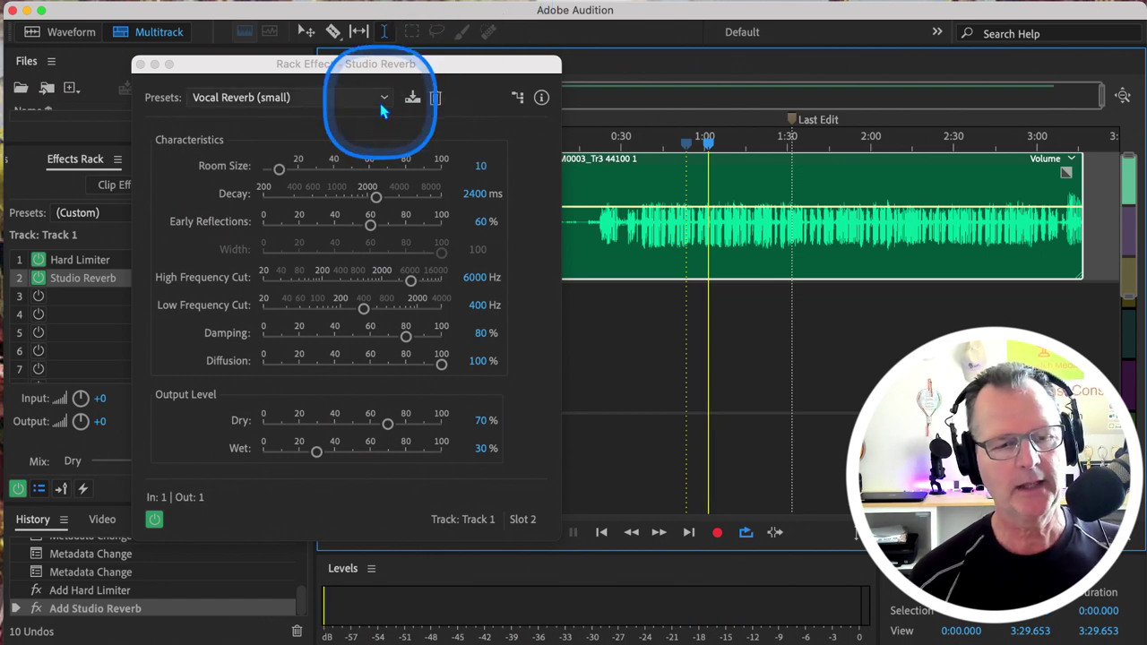
Apply the Vocal Reverb (large) preset to Track 1's Studio Reverb
{"action": "left_click", "coordinate": [385, 101]}
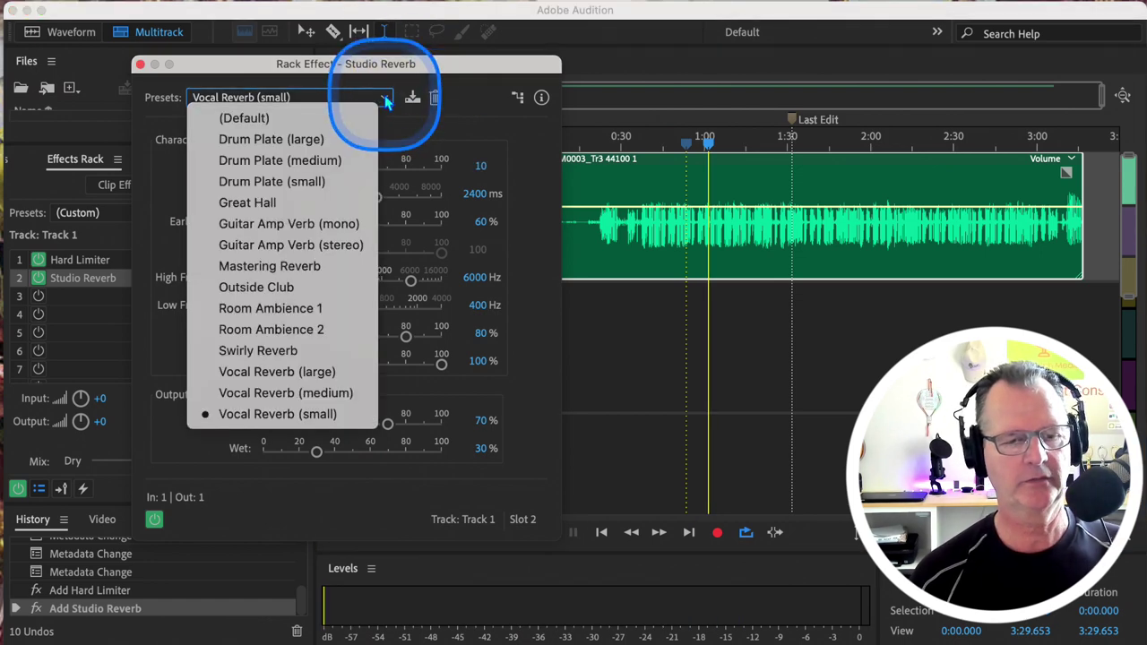
{"action": "left_click", "coordinate": [262, 373]}
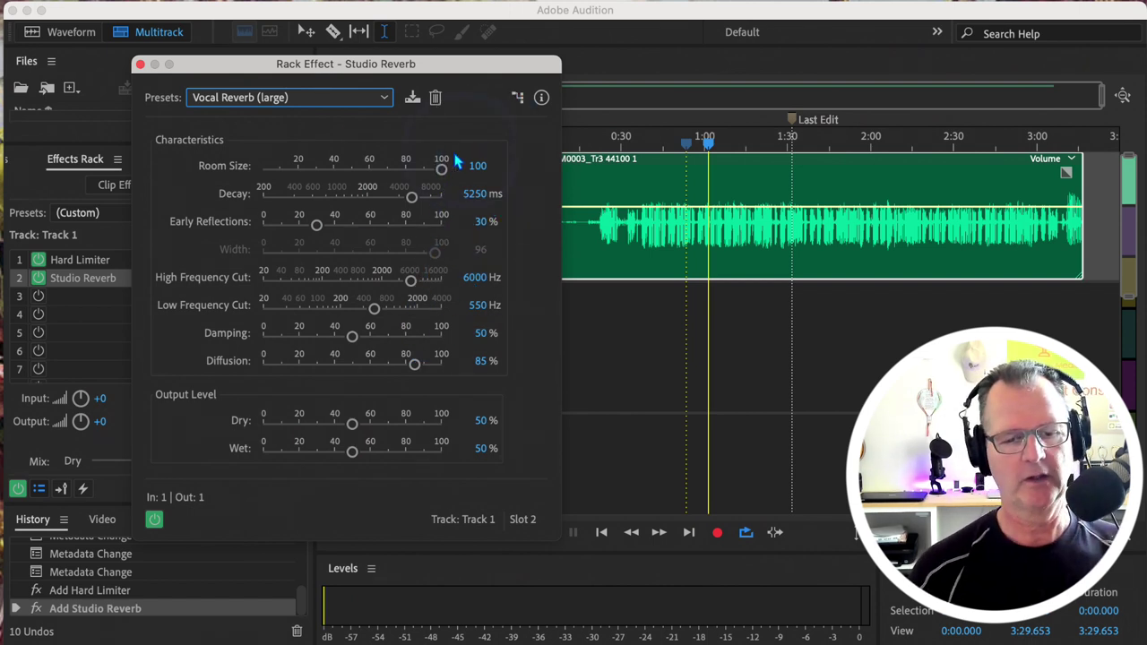
{"action": "left_click", "coordinate": [385, 100]}
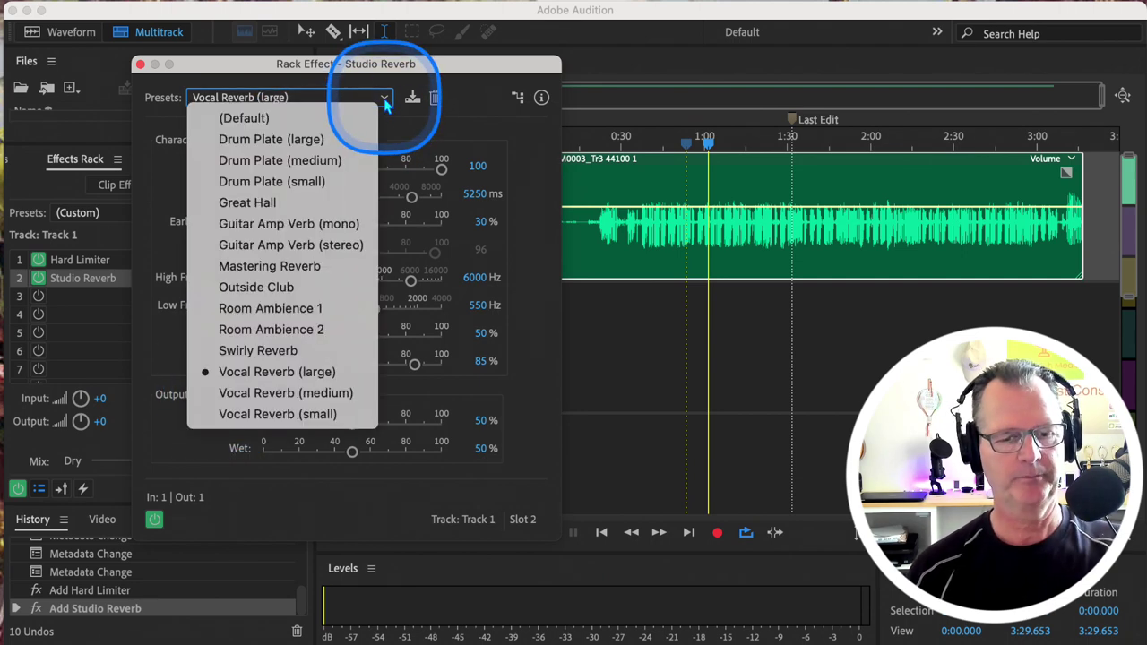
{"action": "left_click", "coordinate": [385, 100]}
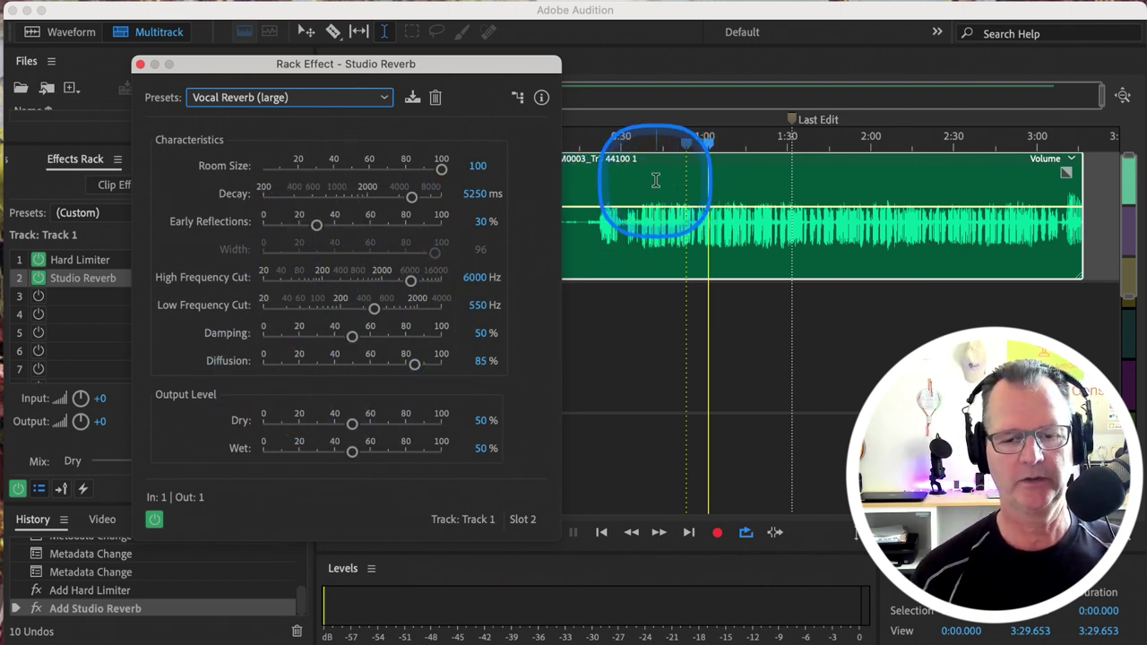
Play back Track 1 with the large vocal reverb
{"action": "key", "text": "space"}
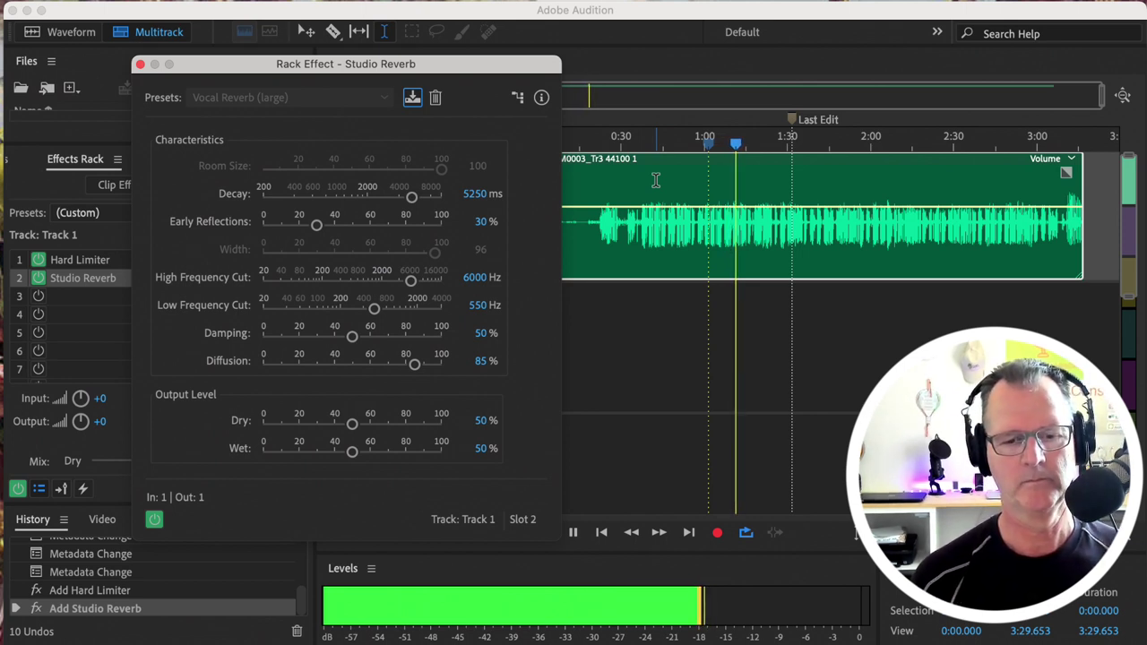
{"action": "key", "text": "space"}
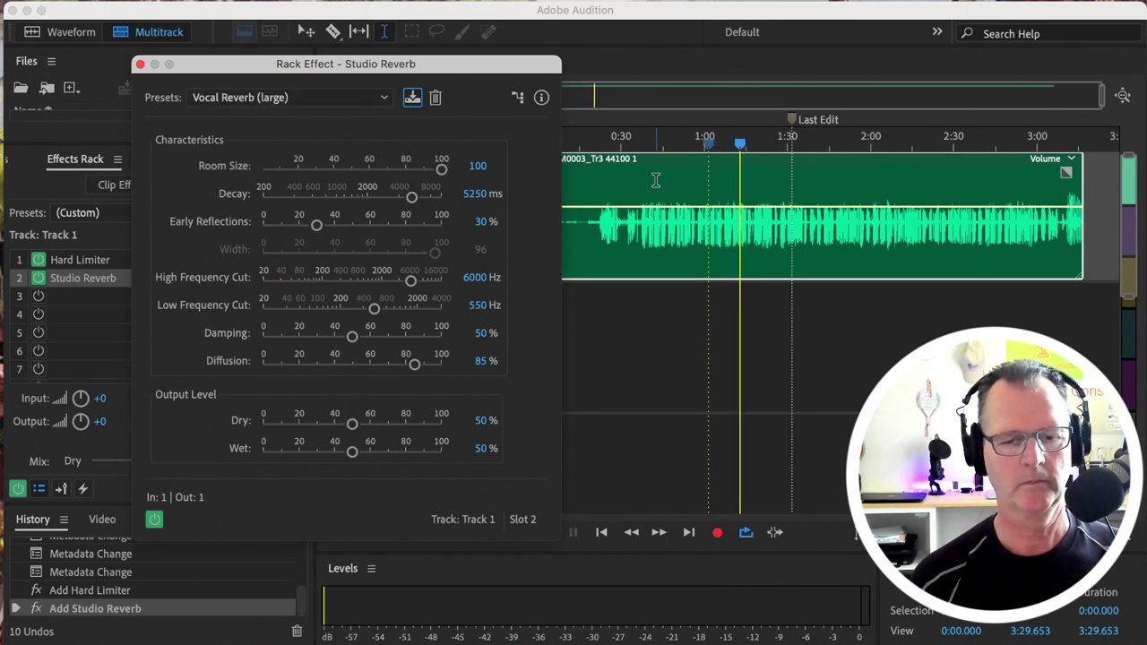
{"action": "left_click", "coordinate": [384, 100]}
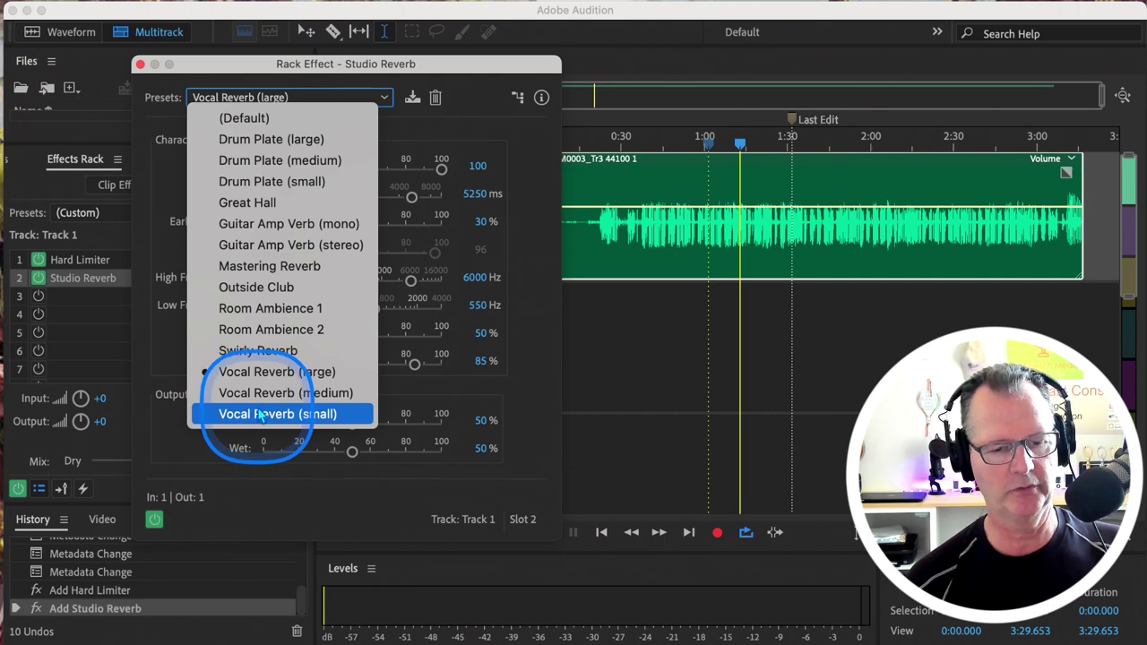
Try the Outside Club reverb preset and listen to Track 1 with it
{"action": "left_click", "coordinate": [266, 292]}
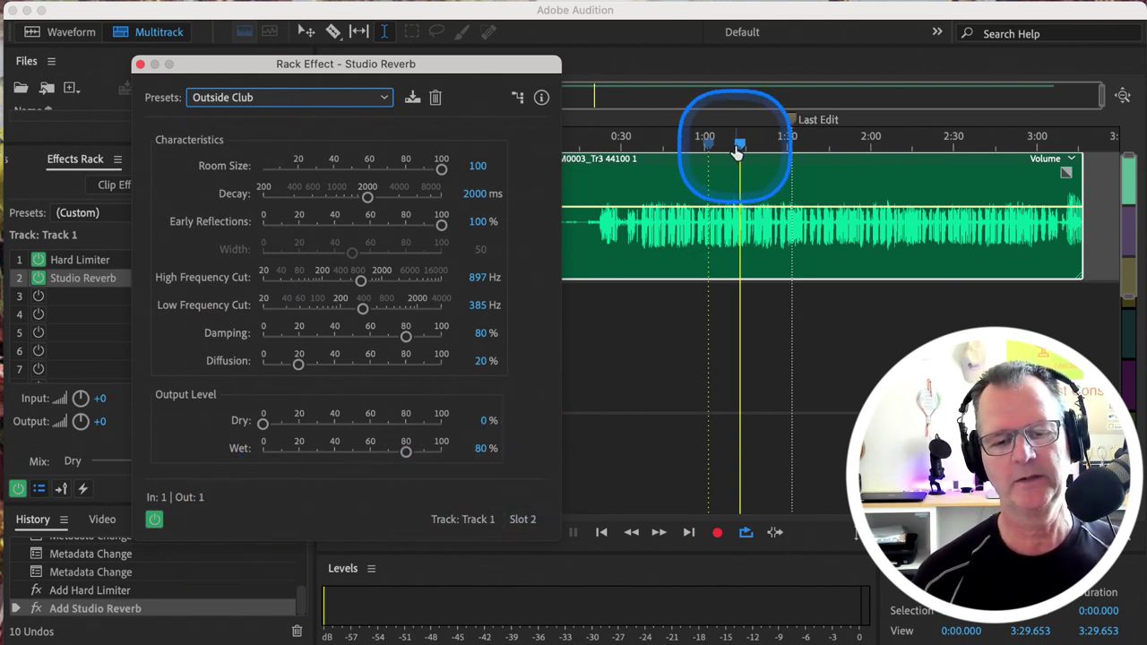
{"action": "key", "text": "space"}
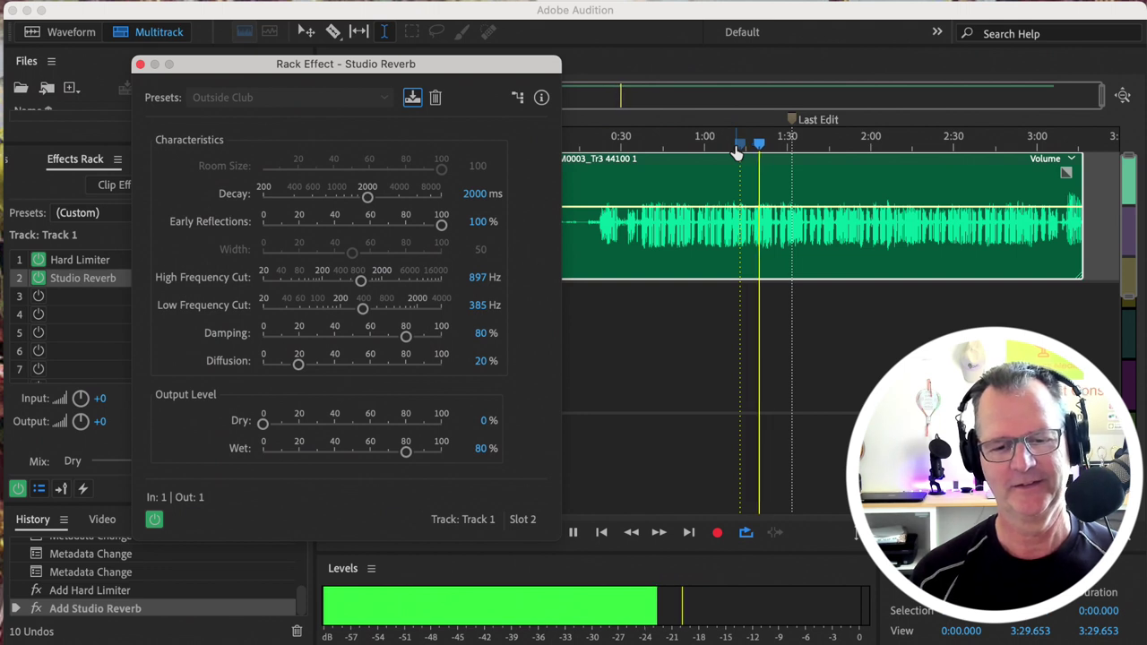
{"action": "key", "text": "space"}
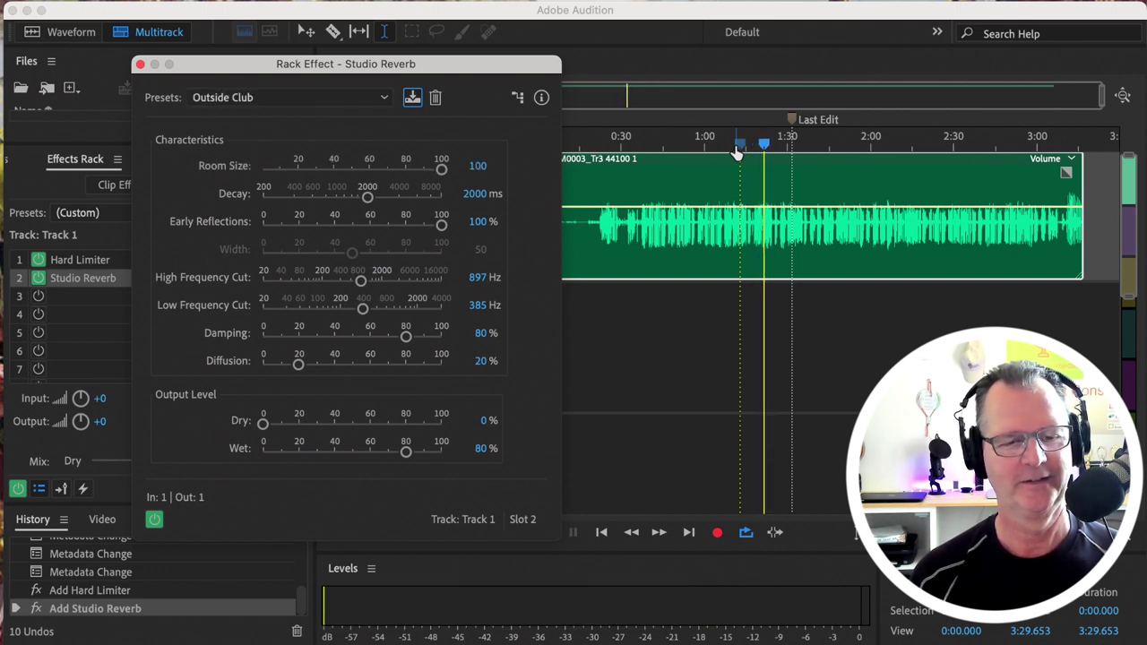
Switch the reverb back to Vocal Reverb (small) and close the Studio Reverb settings
{"action": "left_click", "coordinate": [384, 100]}
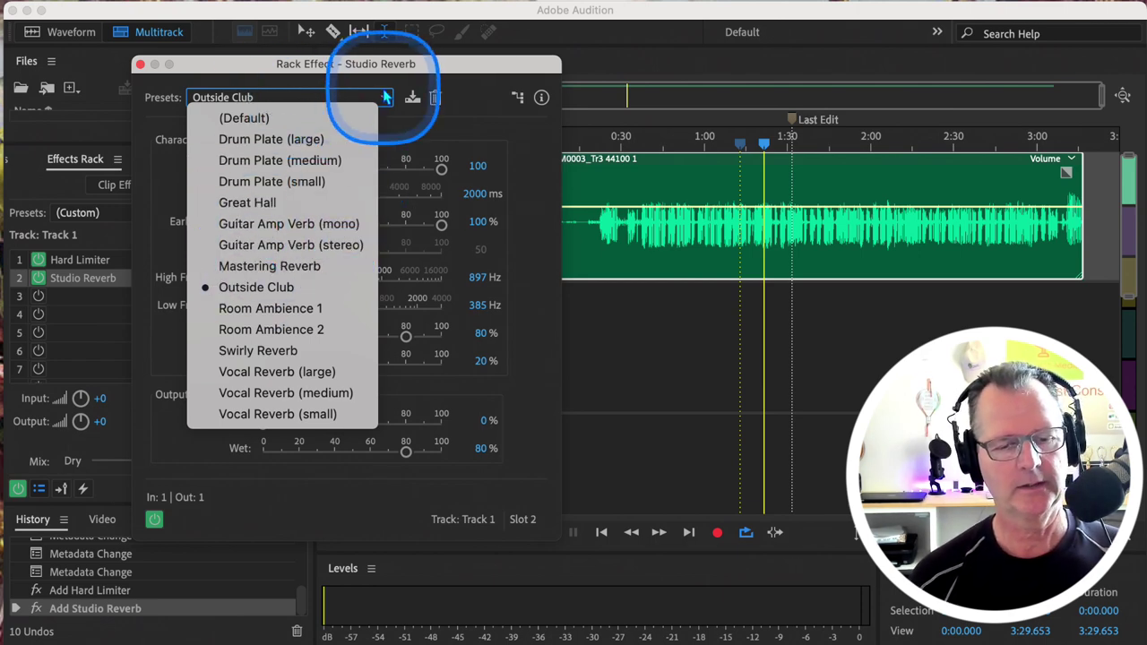
{"action": "left_click", "coordinate": [257, 421]}
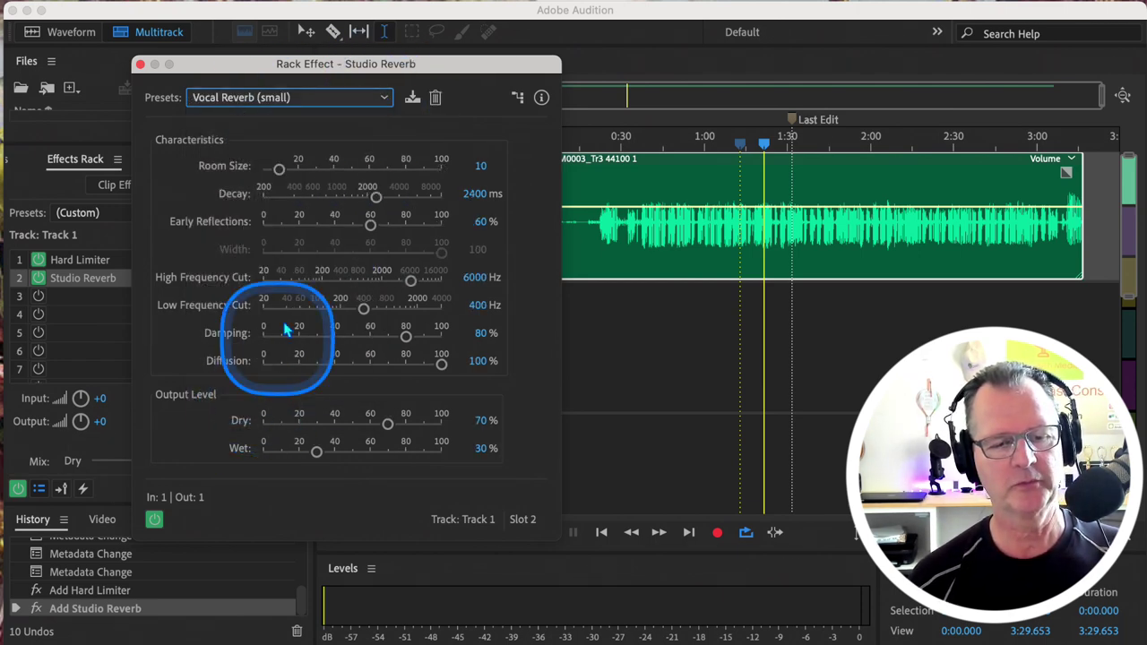
{"action": "left_click", "coordinate": [140, 65]}
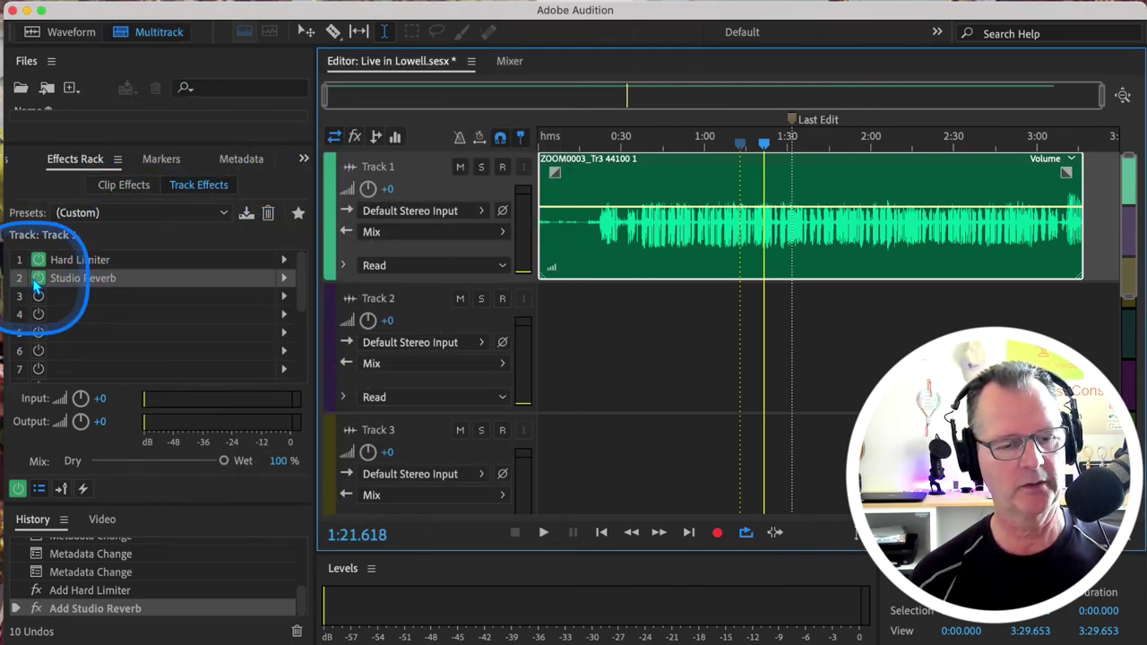
{"action": "left_click", "coordinate": [284, 279]}
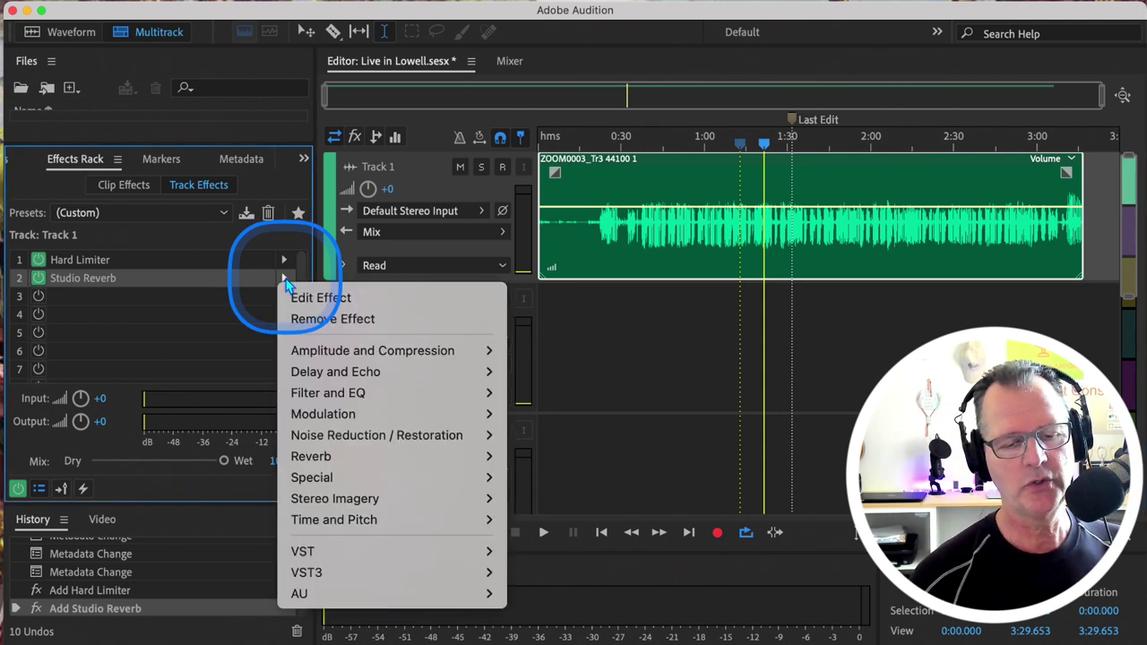
{"action": "left_click", "coordinate": [332, 298]}
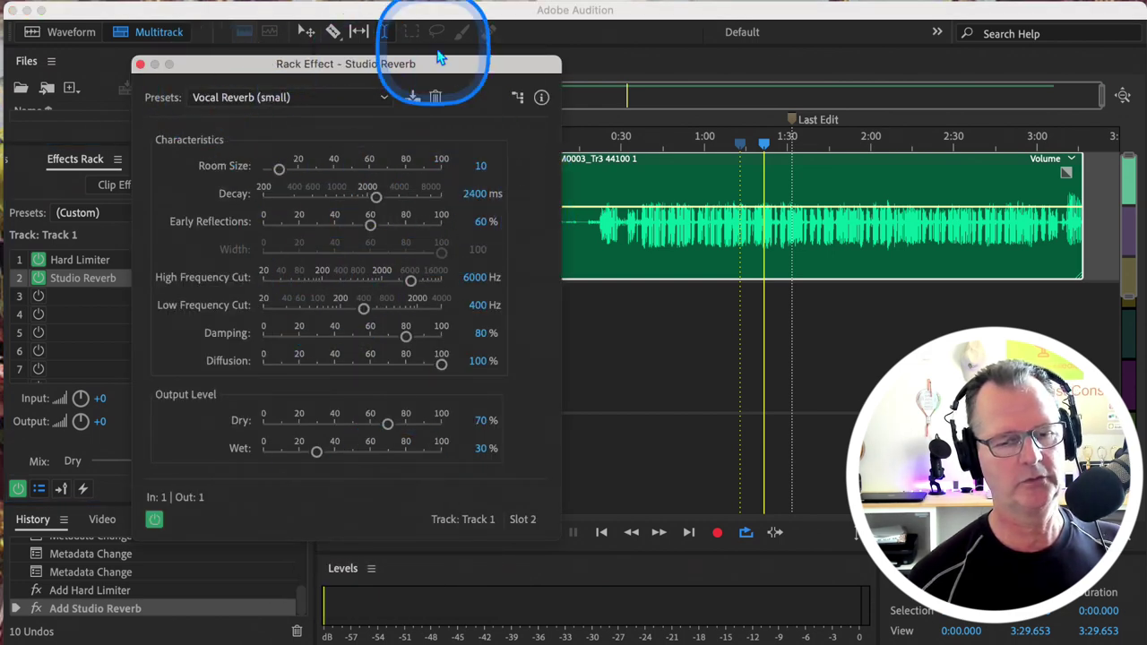
{"action": "left_click", "coordinate": [140, 66]}
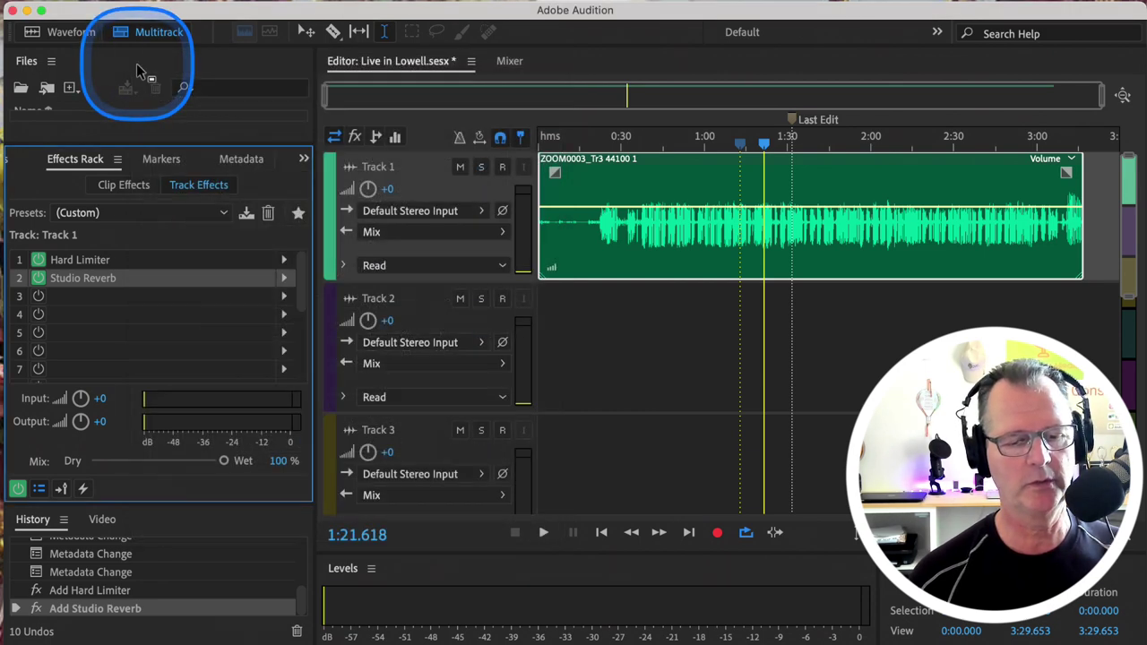
{"action": "left_click", "coordinate": [283, 278]}
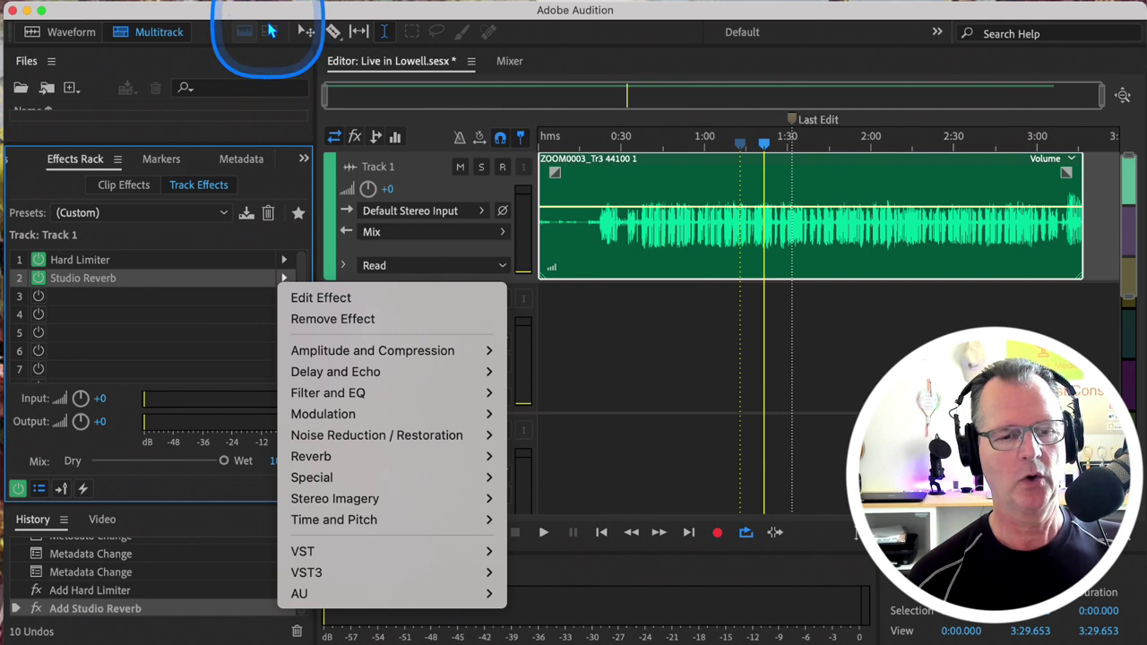
{"action": "left_click", "coordinate": [206, 72]}
{"action": "left_click", "coordinate": [41, 280]}
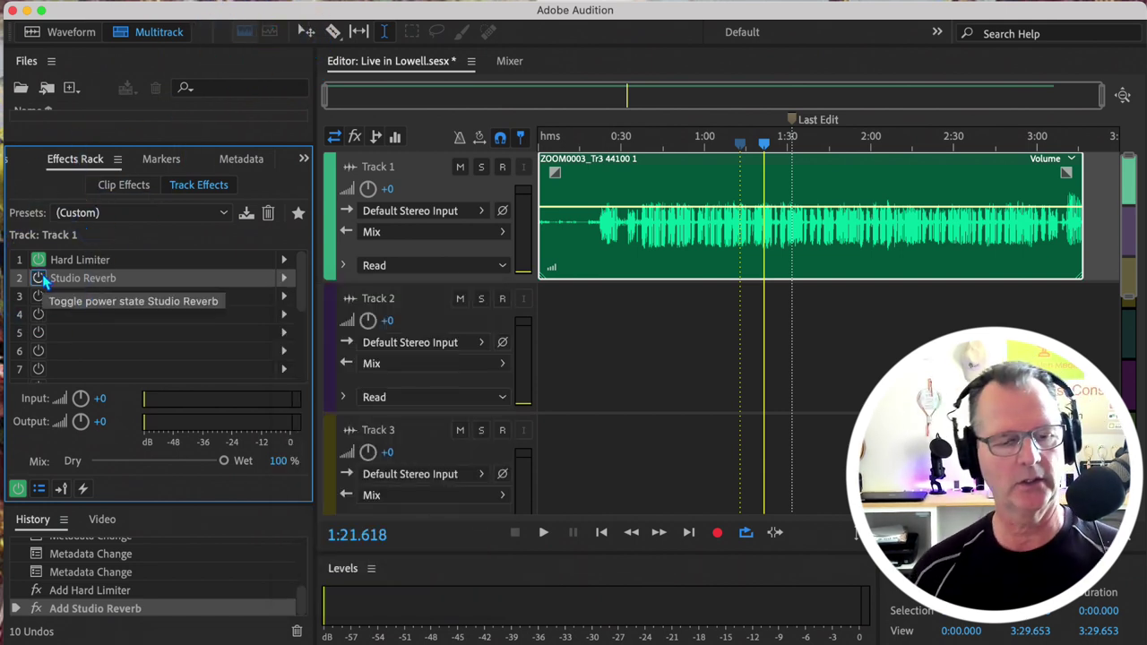
{"action": "left_click", "coordinate": [39, 279]}
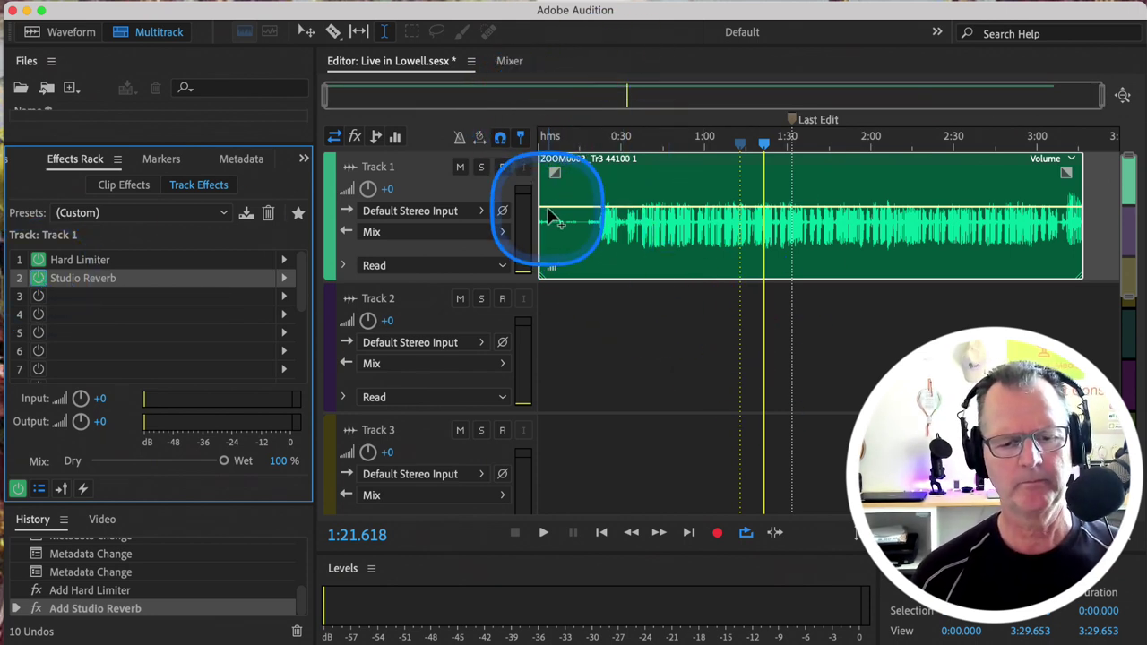
Play the recording's opening from about 0:16 to hear where the silence ends
{"action": "left_click", "coordinate": [585, 143]}
{"action": "key", "text": "space"}
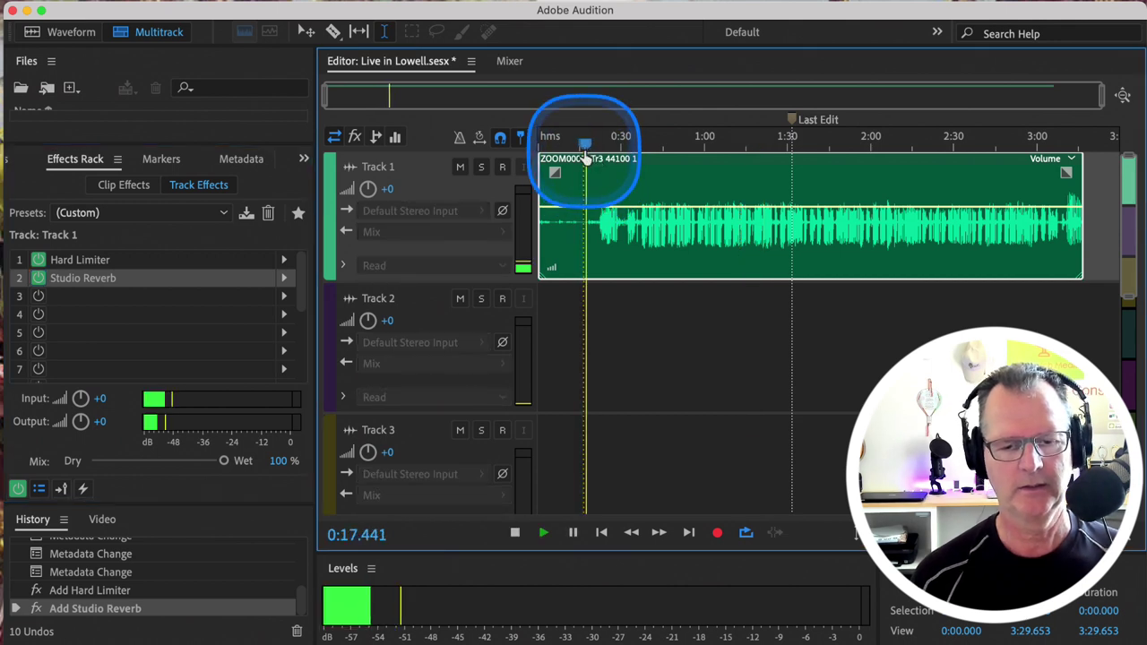
{"action": "key", "text": "space"}
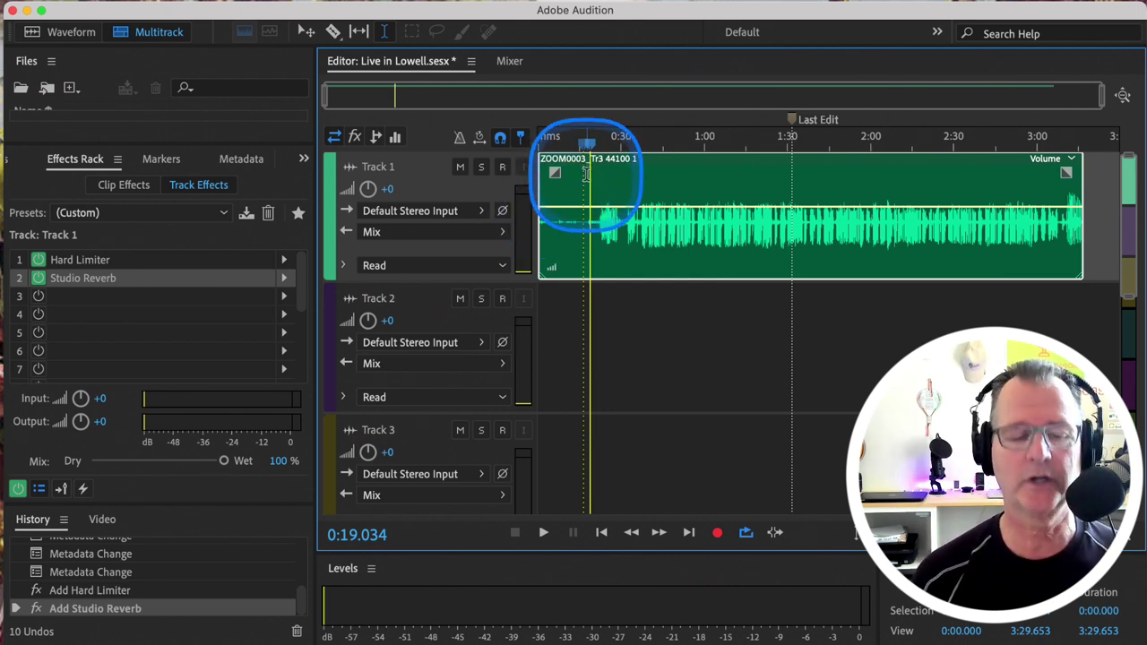
Ripple-delete the first 17.326 seconds, audition the shortened start, then undo the deletion
{"action": "left_click_drag", "start_coordinate": [587, 173], "coordinate": [538, 177]}
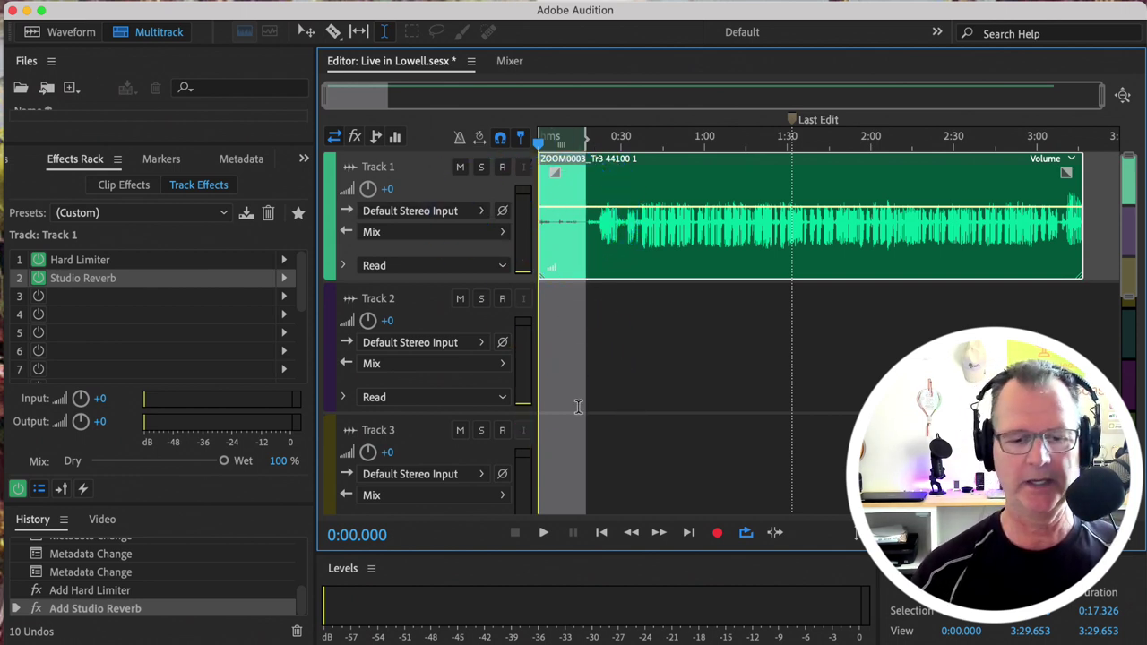
{"action": "key", "text": "ctrl+shift+Delete"}
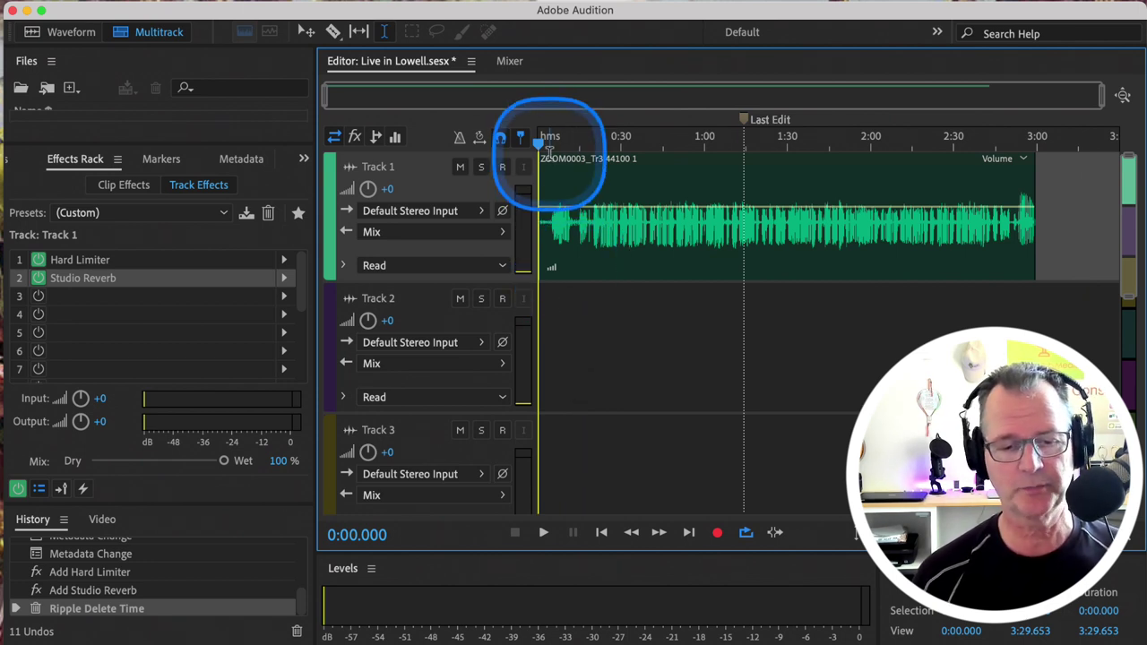
{"action": "key", "text": "space"}
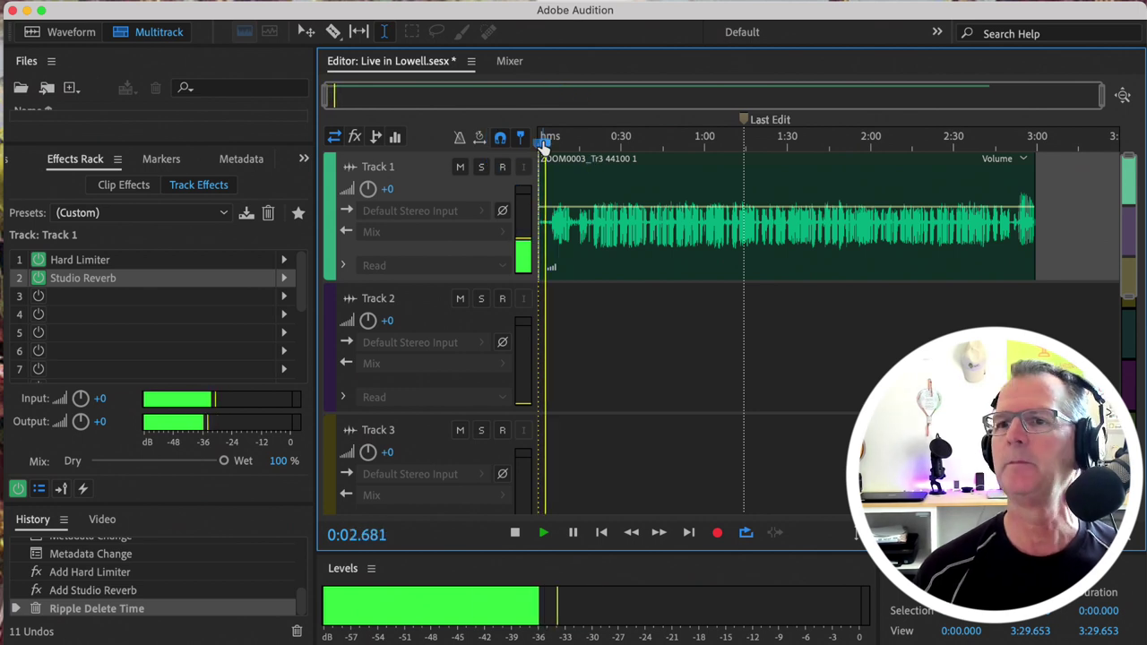
{"action": "key", "text": "space"}
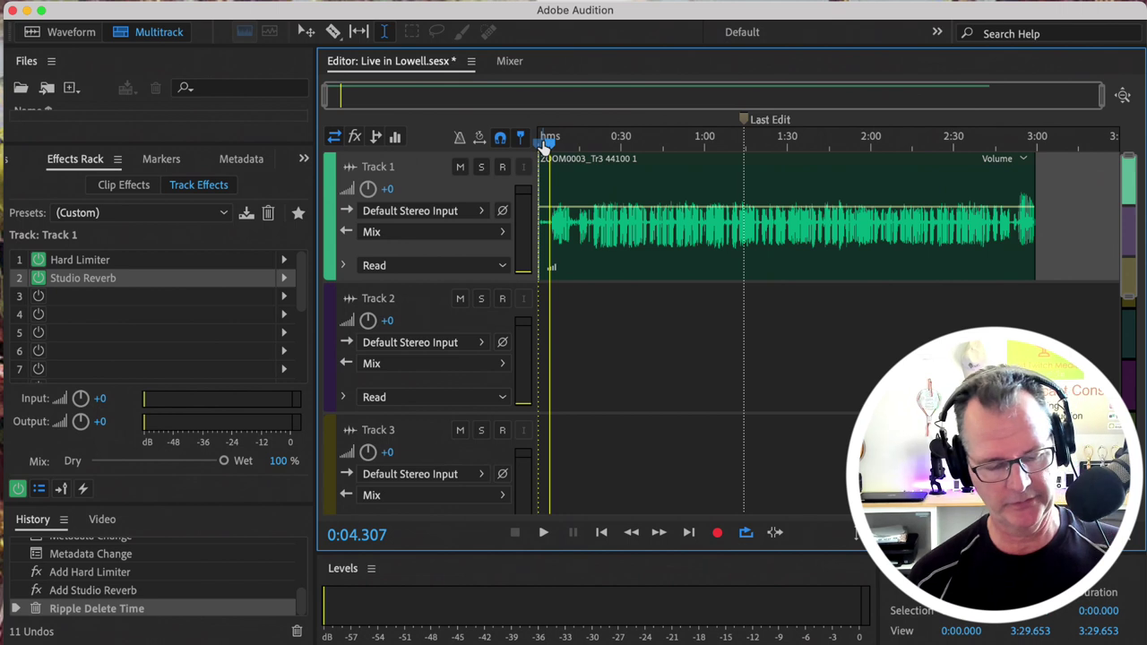
{"action": "key", "text": "super+z"}
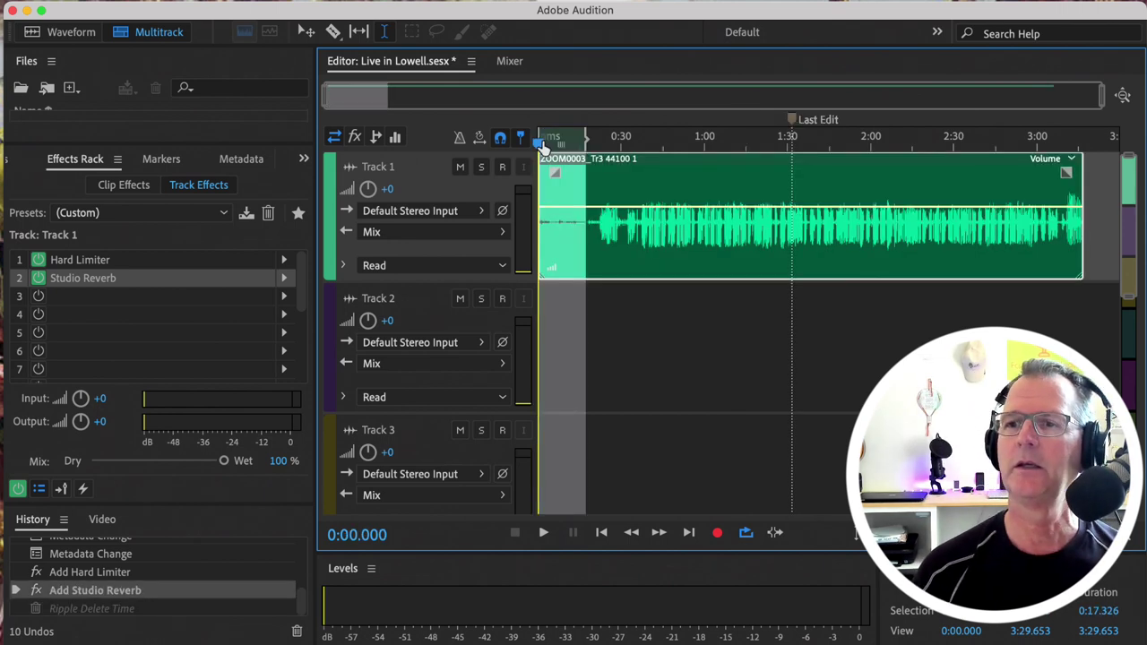
Trim the silent opening off Track 1's clip and slide the clip with the Move tool to start at 0:00
{"action": "left_click", "coordinate": [573, 191]}
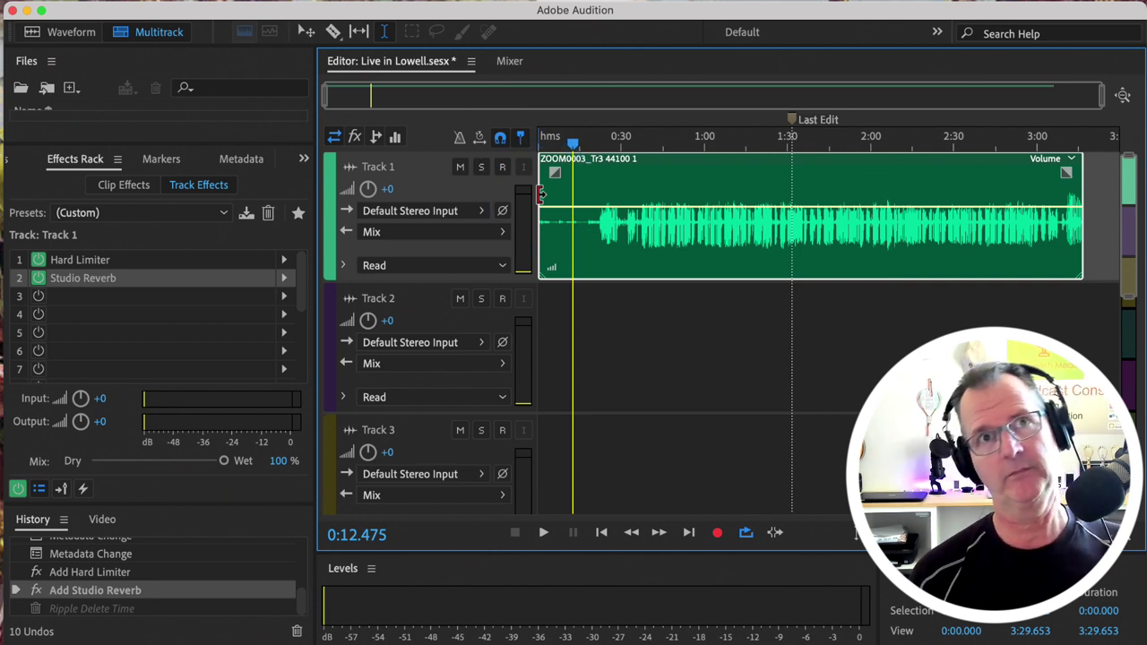
{"action": "left_click_drag", "start_coordinate": [539, 195], "coordinate": [586, 192]}
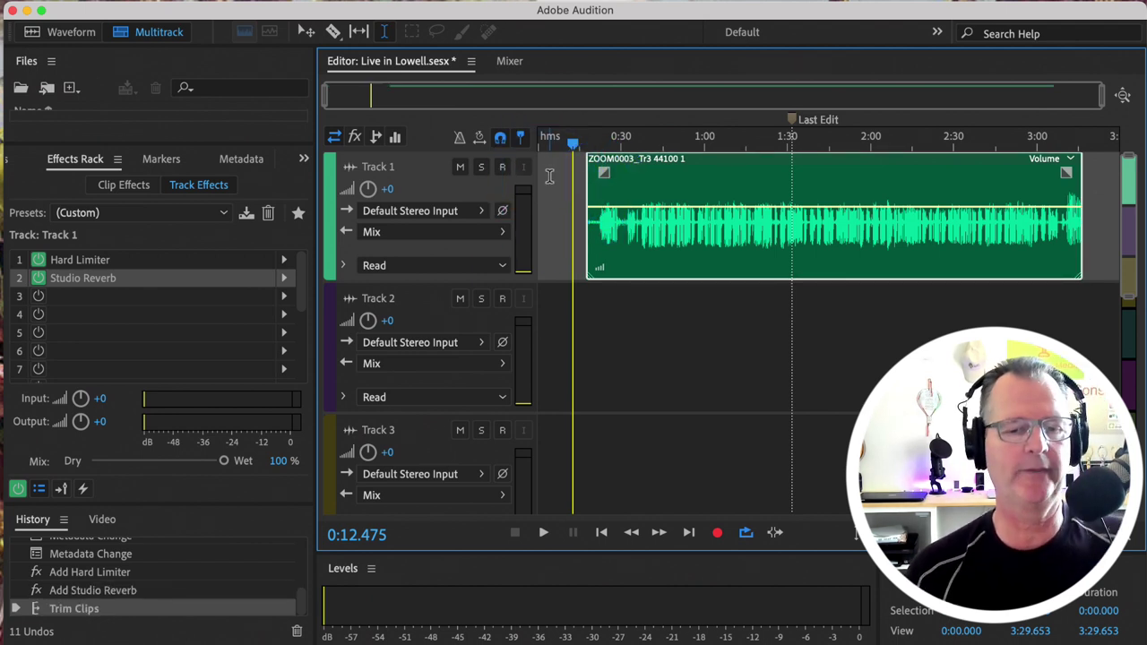
{"action": "left_click", "coordinate": [601, 169]}
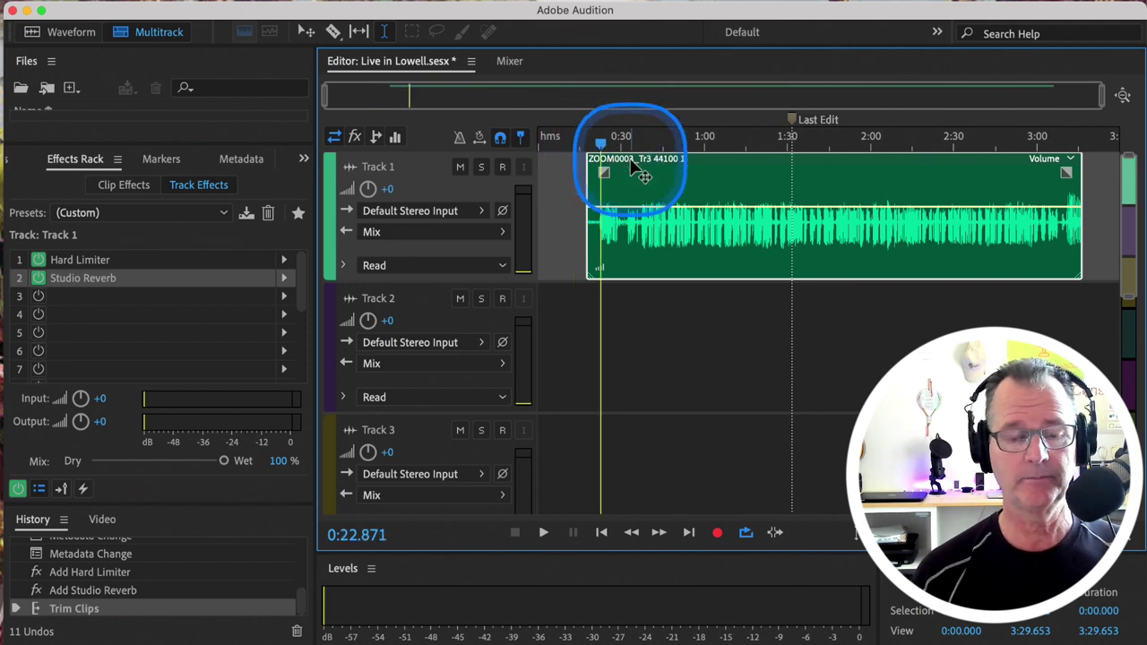
{"action": "left_click", "coordinate": [305, 31]}
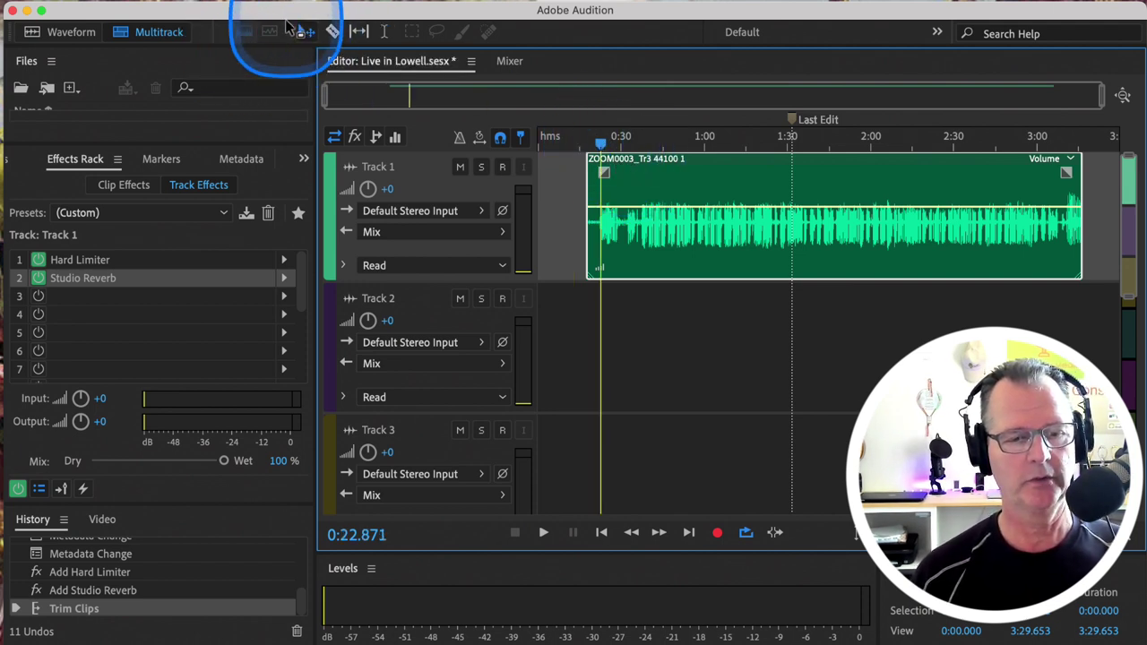
{"action": "left_click_drag", "start_coordinate": [660, 174], "coordinate": [554, 137]}
{"action": "left_click", "coordinate": [542, 137]}
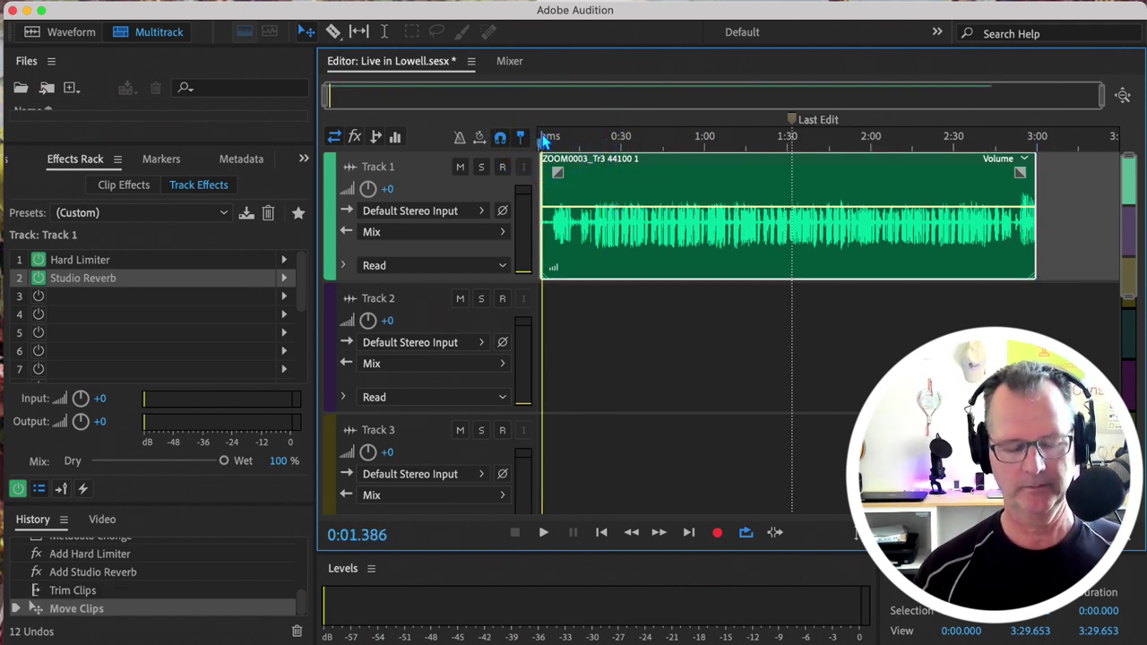
Audition the trimmed clip's start and its ending from 2:48, then place the playhead at 2:54.653
{"action": "key", "text": "space"}
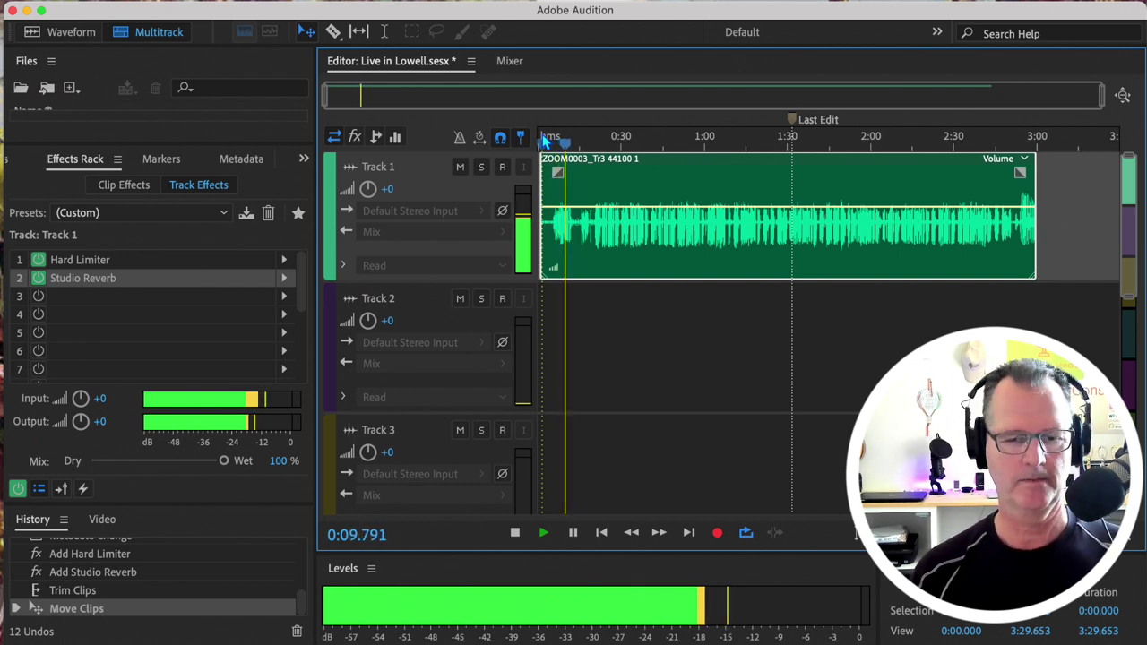
{"action": "key", "text": "space"}
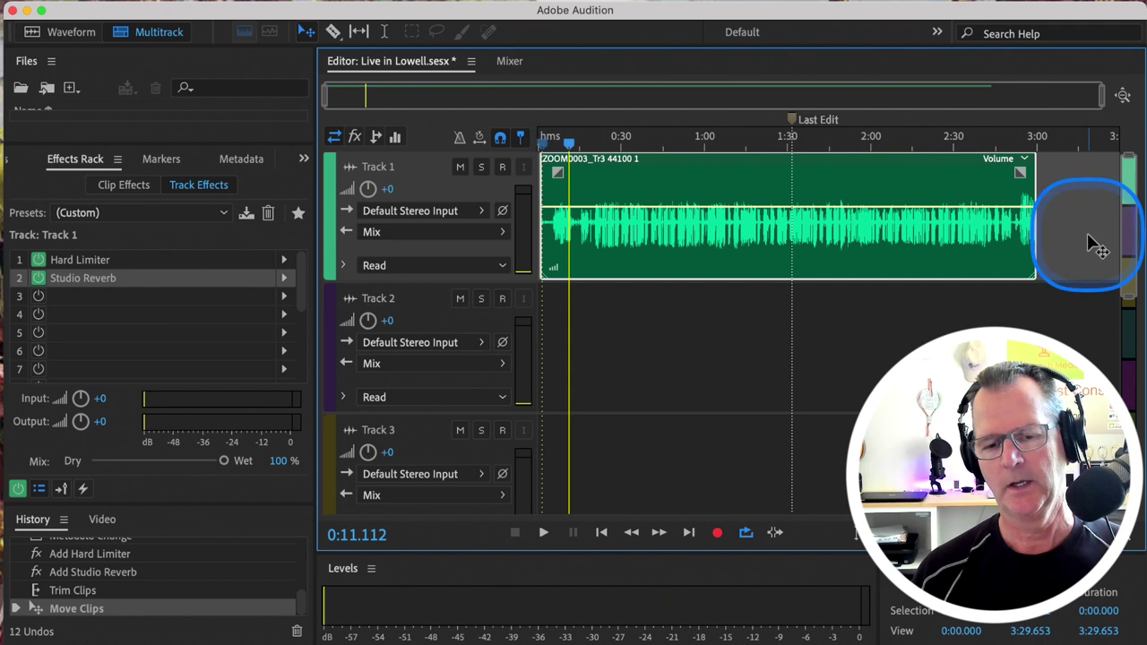
{"action": "left_click", "coordinate": [1007, 143]}
{"action": "key", "text": "space"}
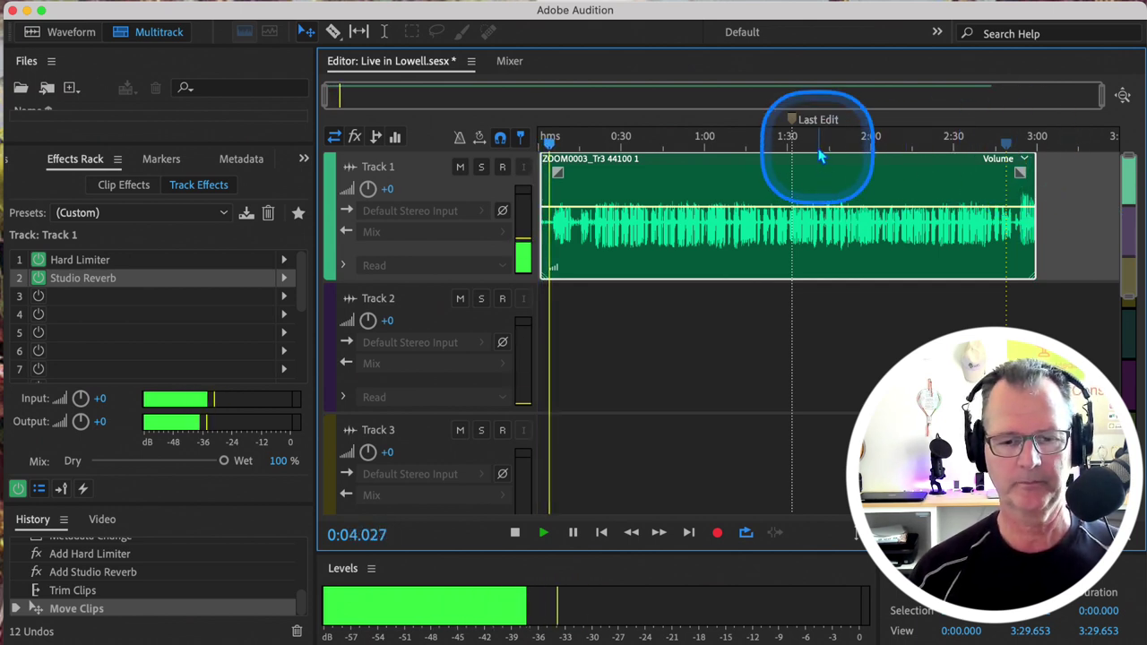
{"action": "key", "text": "space"}
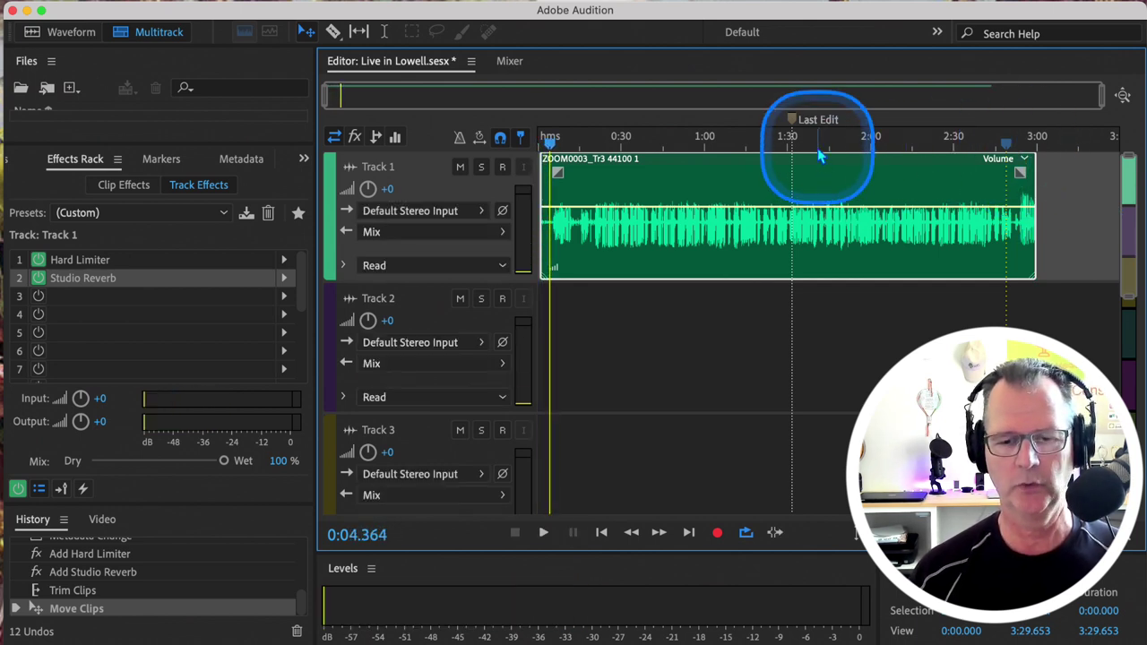
{"action": "left_click", "coordinate": [1023, 142]}
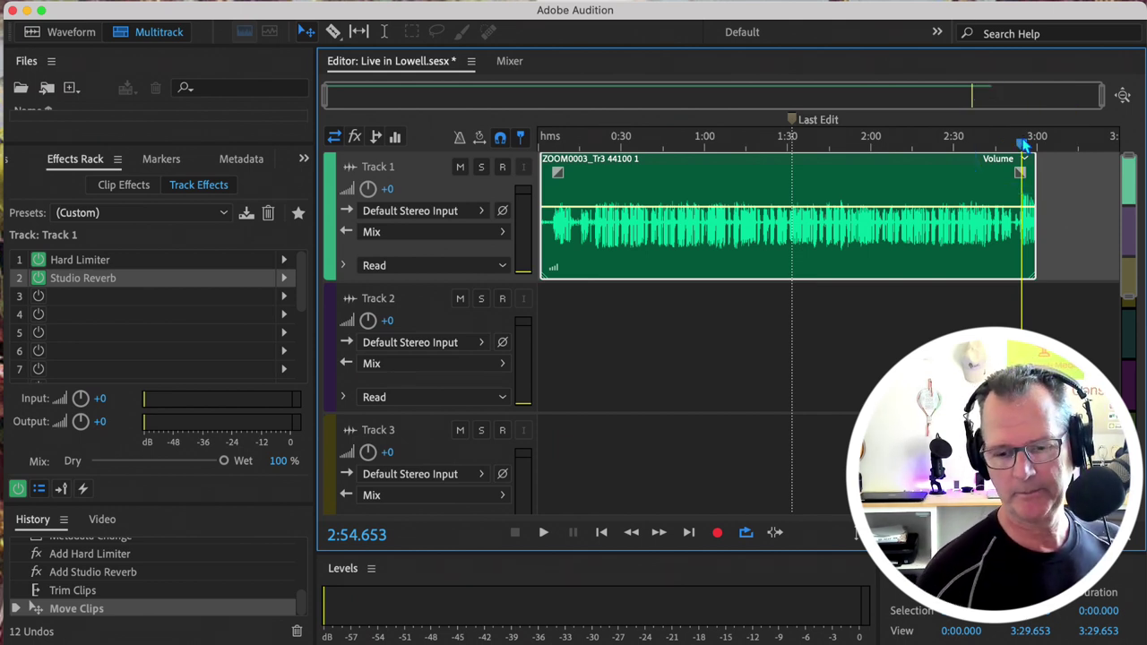
Zoom into the ending and add volume keyframes fading the applause from about 2:58, then play it back
{"action": "scroll", "coordinate": [1022, 144], "scroll_direction": "up", "scroll_amount": 5}
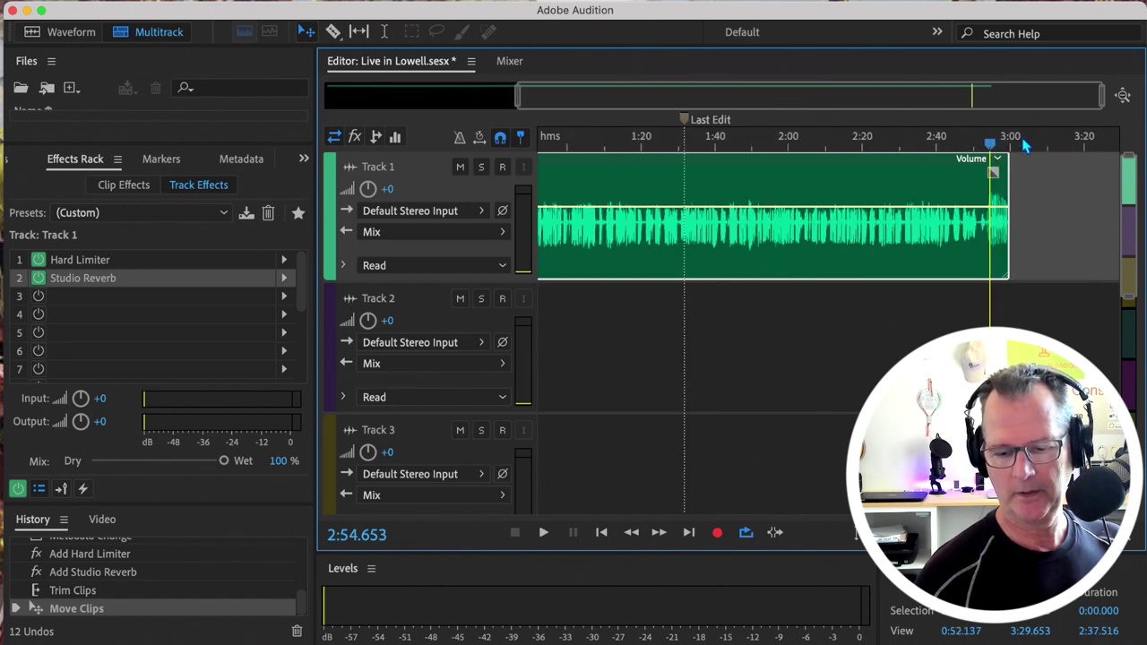
{"action": "scroll", "coordinate": [1027, 145], "scroll_direction": "up", "scroll_amount": 5}
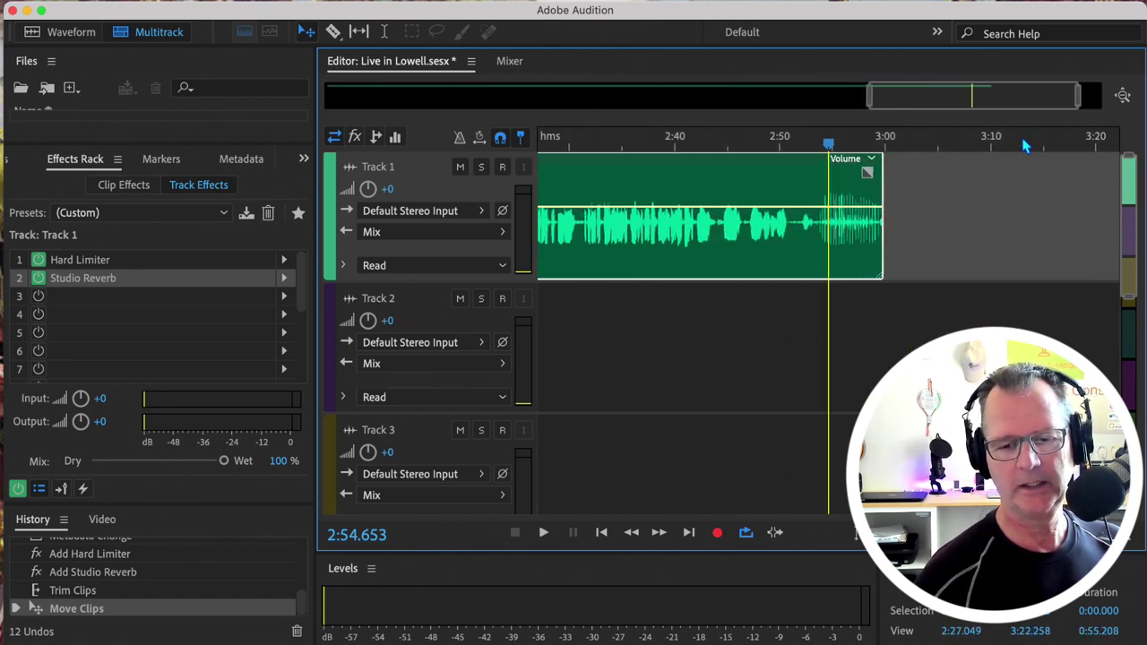
{"action": "scroll", "coordinate": [1026, 145], "scroll_direction": "up", "scroll_amount": 4}
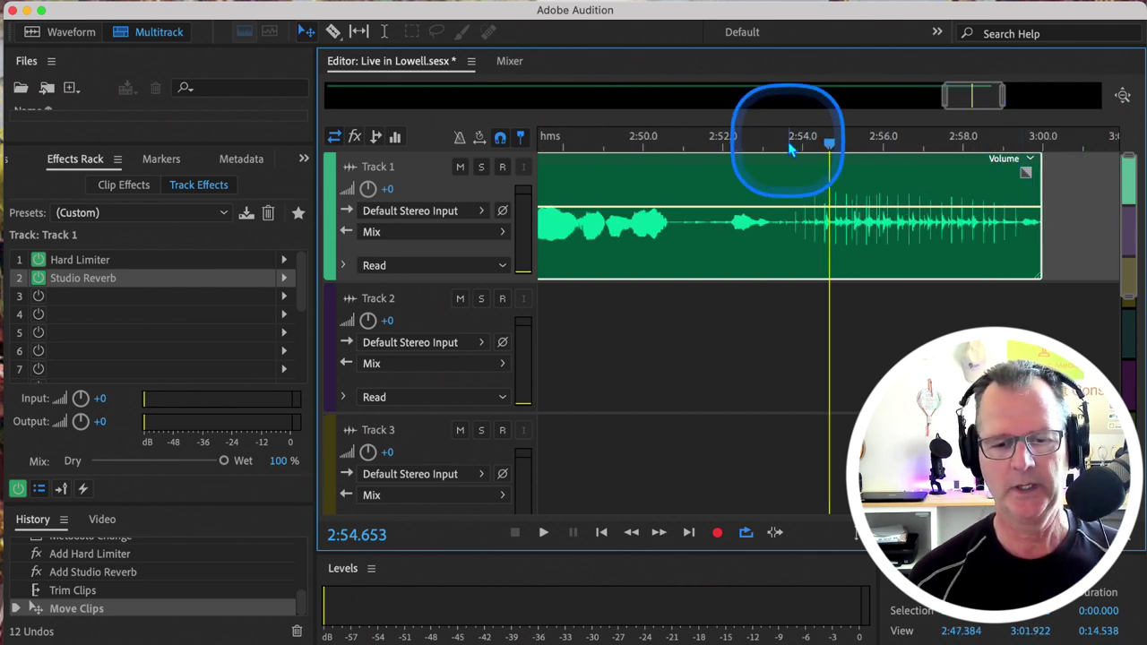
{"action": "left_click", "coordinate": [958, 206]}
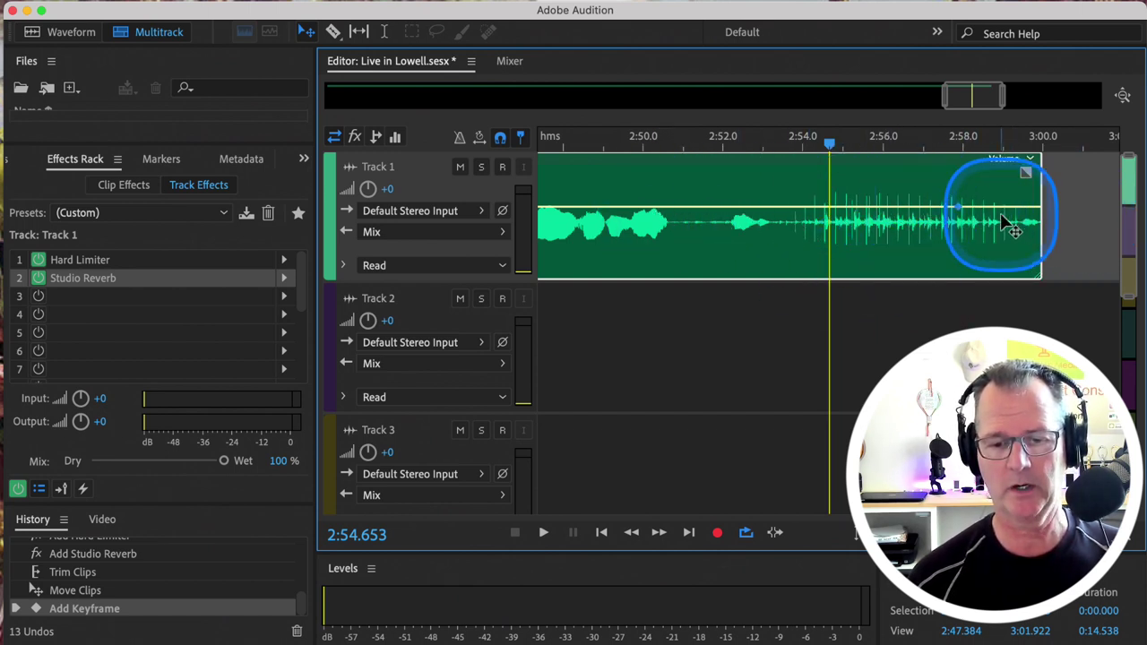
{"action": "left_click_drag", "start_coordinate": [979, 216], "coordinate": [1043, 272]}
{"action": "key", "text": "space"}
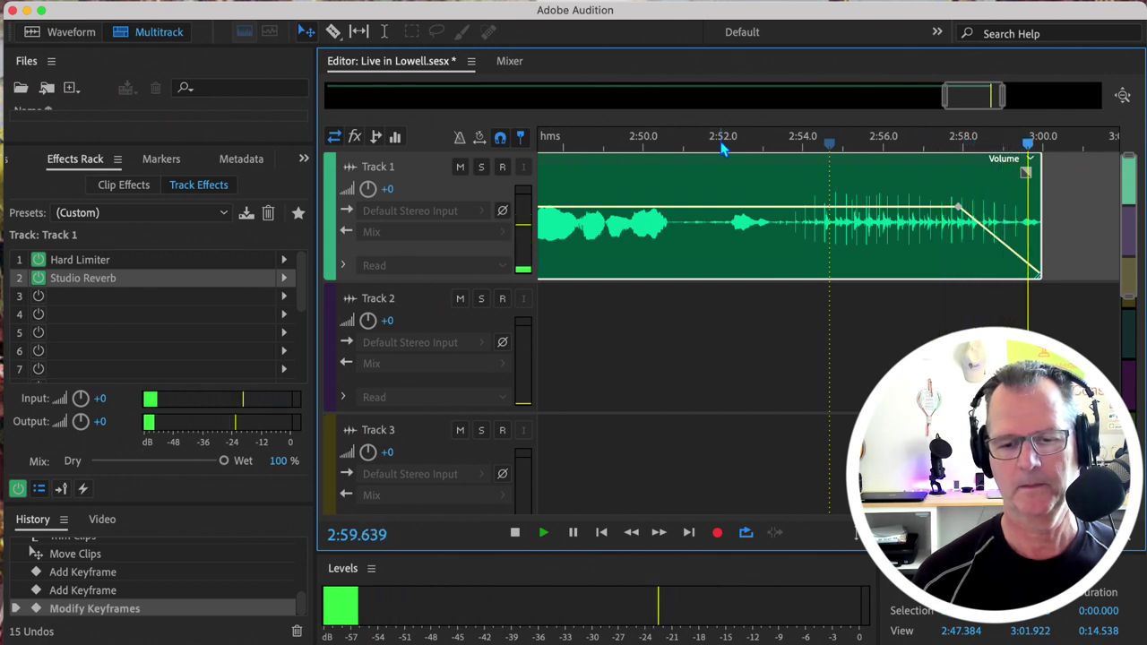
{"action": "key", "text": "space"}
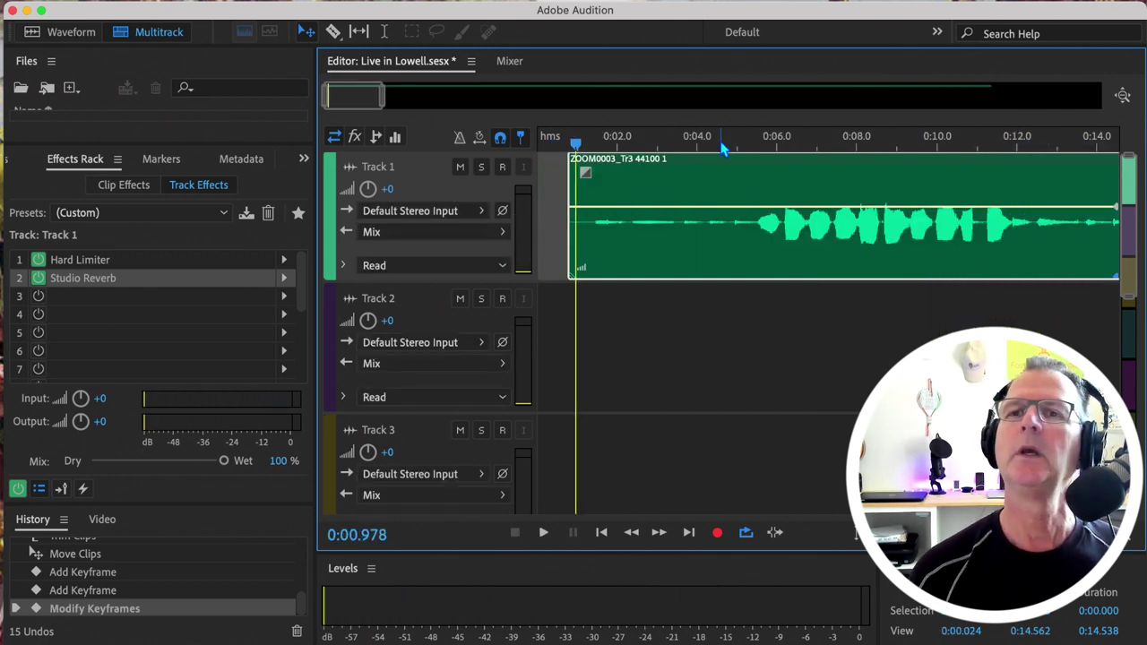